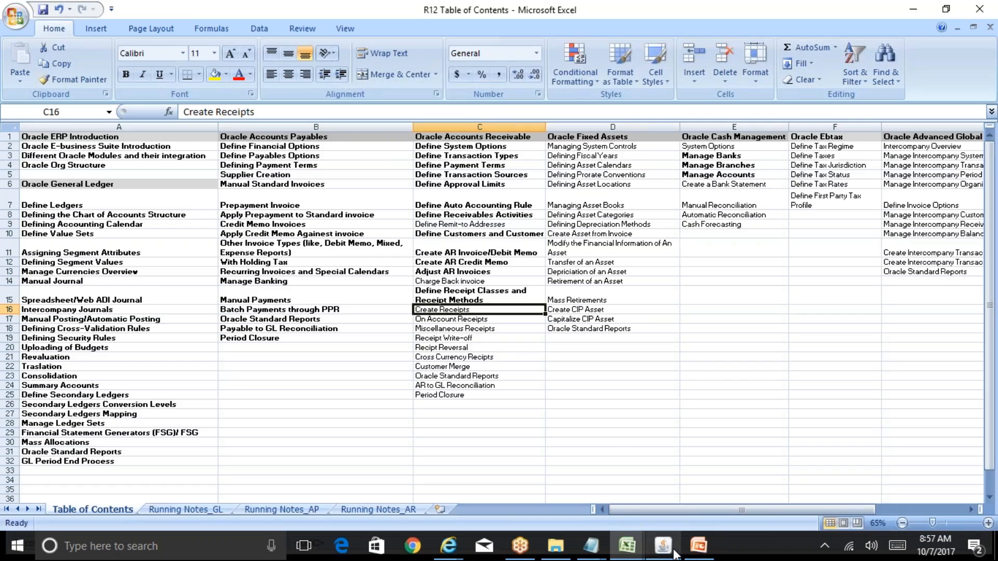
- Switch to Oracle Applications, expand the Receipts functions from the collapsed navigator tree, and view the Receipt Batches form before closing it
{"action": "left_click", "coordinate": [663, 545]}
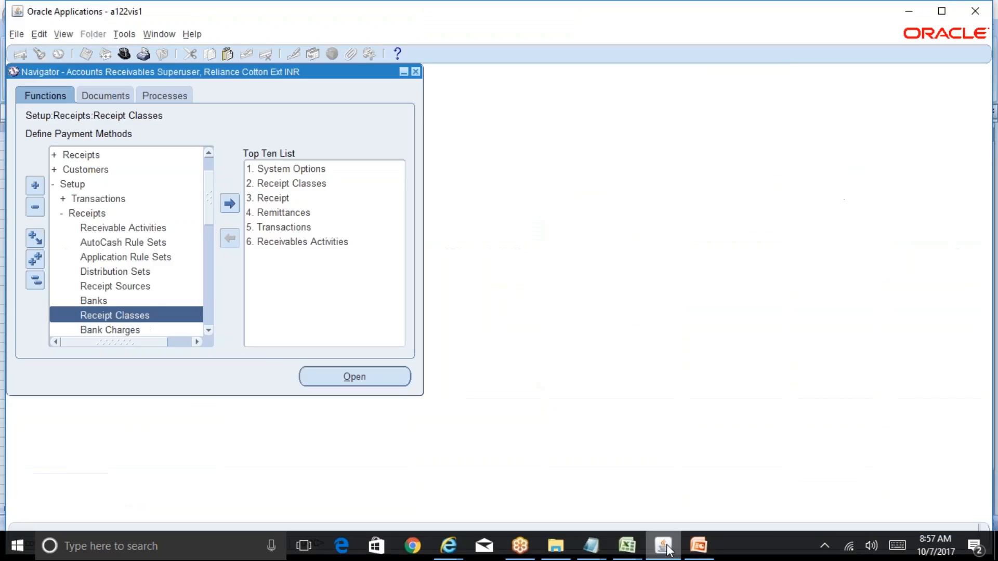
{"action": "left_click", "coordinate": [35, 280]}
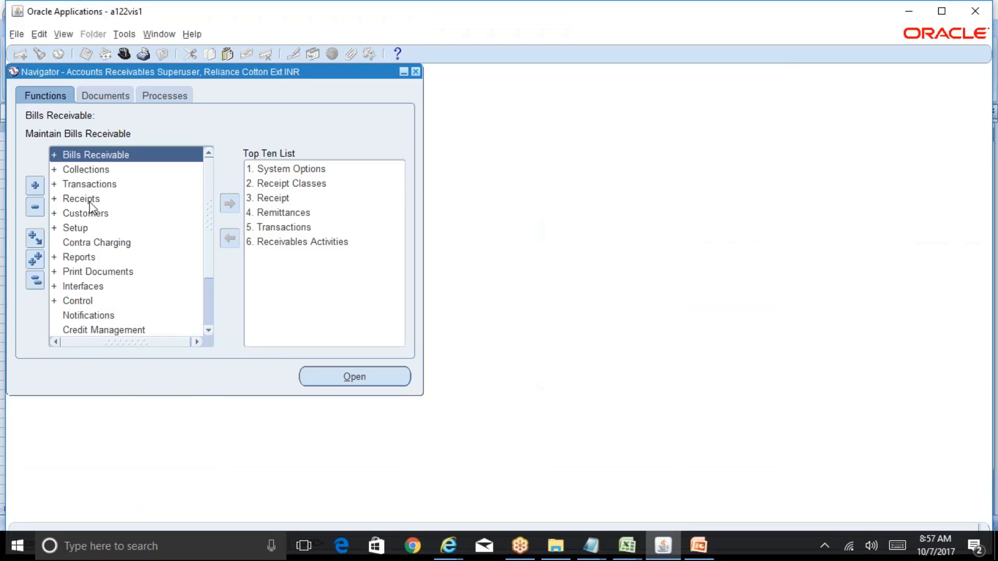
{"action": "double_click", "coordinate": [84, 199]}
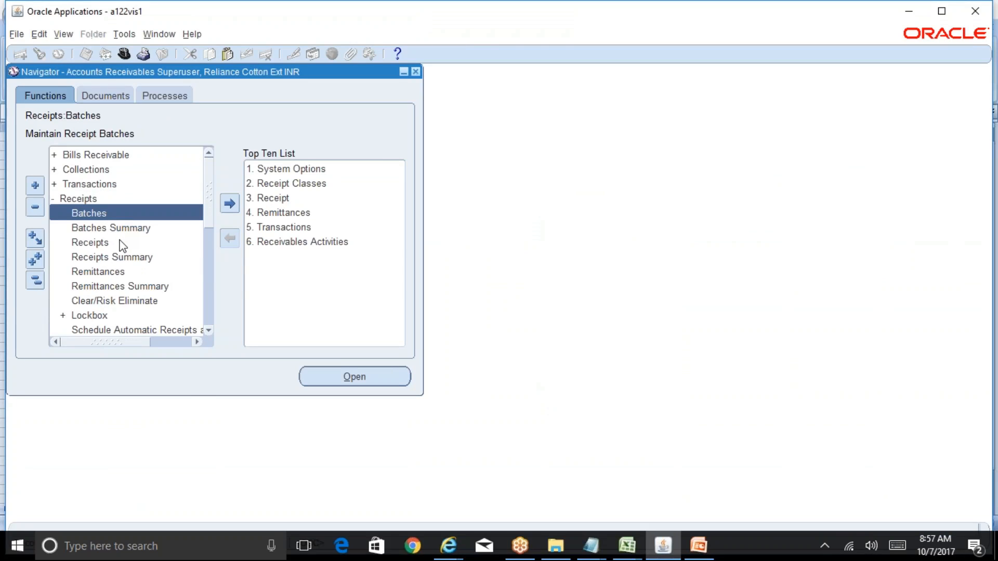
{"action": "double_click", "coordinate": [110, 215]}
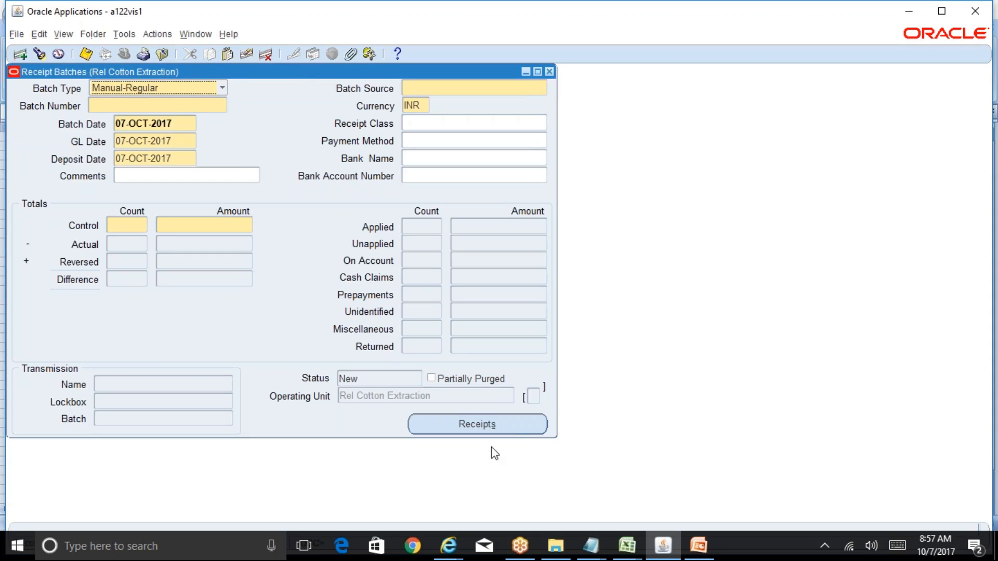
{"action": "left_click", "coordinate": [549, 71]}
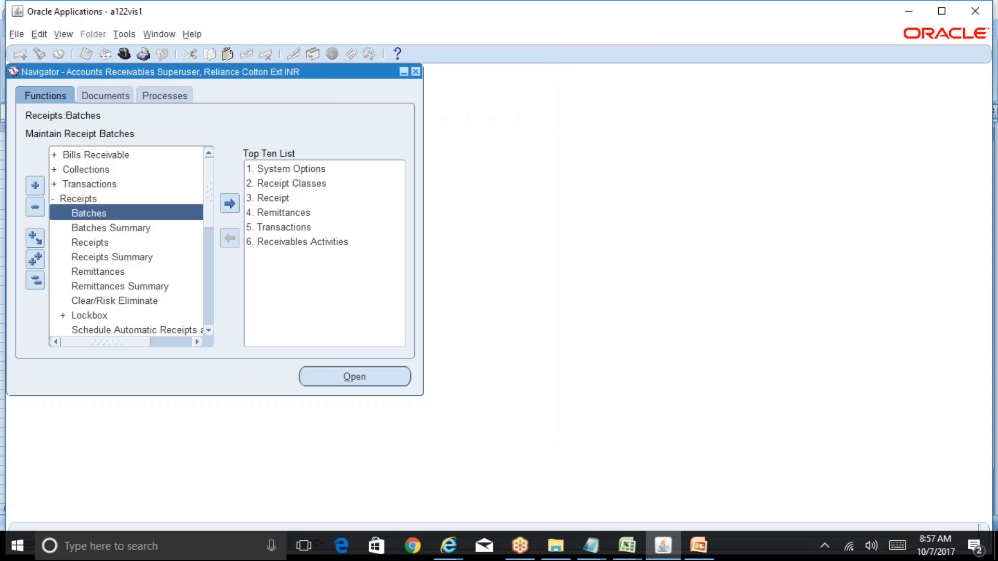
- Open the Receipts form and set the receipt method to Reliance ICICI Bank Current
{"action": "left_click", "coordinate": [119, 243]}
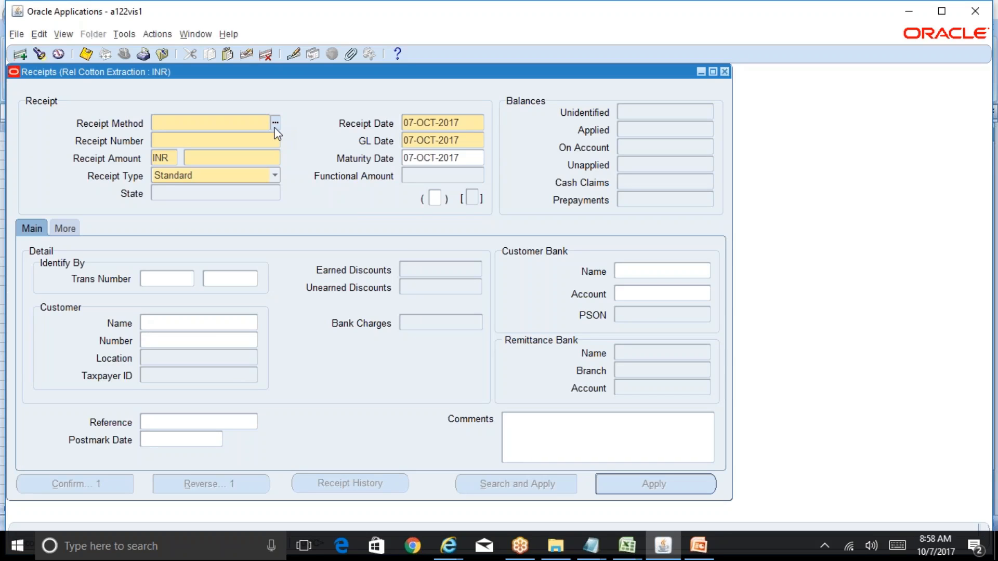
{"action": "left_click", "coordinate": [274, 124]}
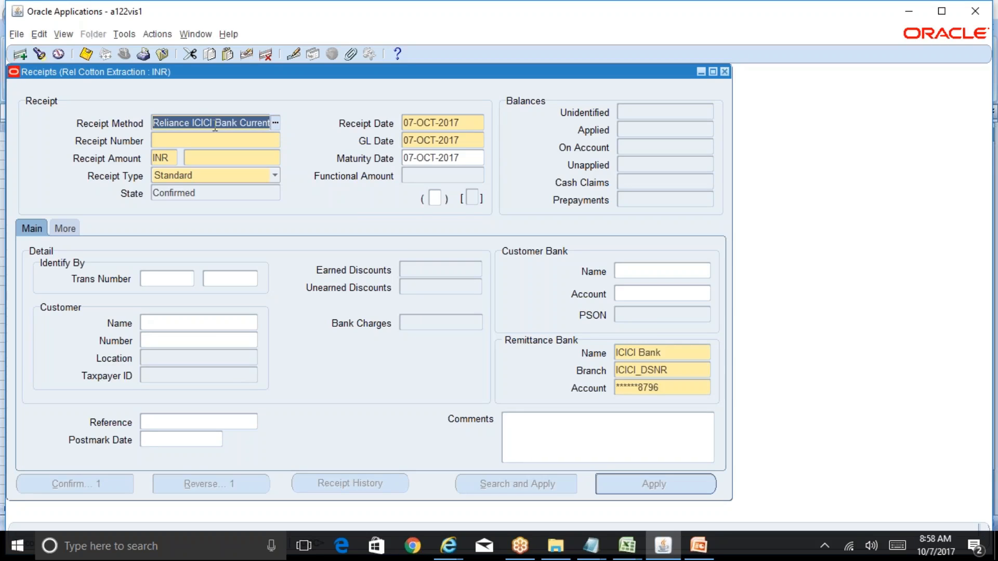
{"action": "left_click", "coordinate": [248, 150]}
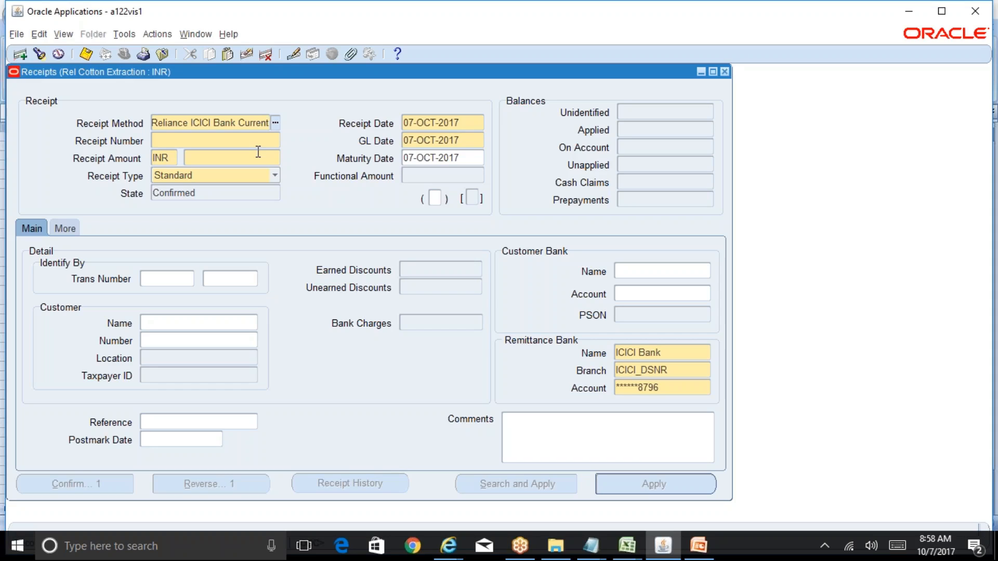
- Enter receipt number R12345678 and a receipt amount of 15000 INR
{"action": "left_click", "coordinate": [202, 140]}
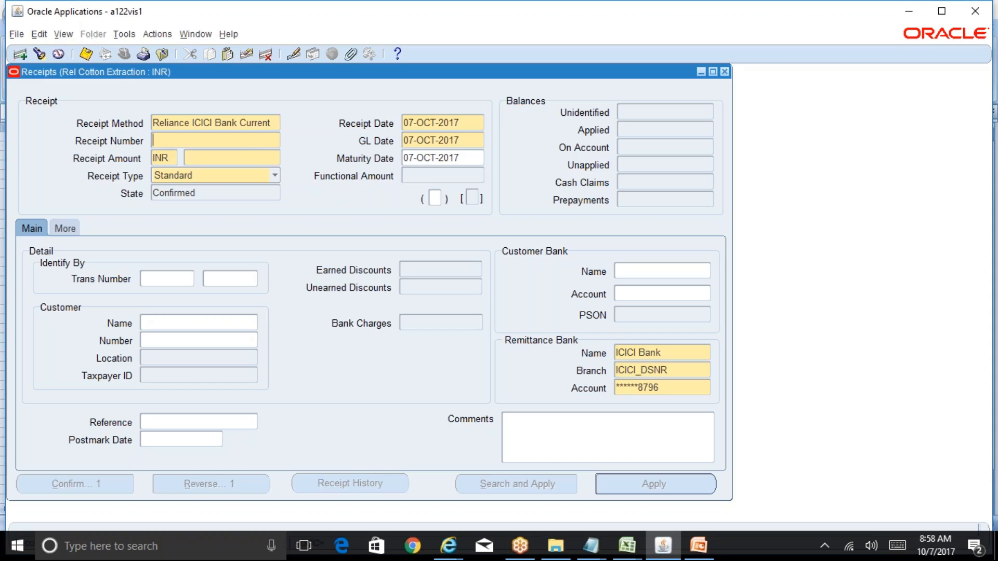
{"action": "type", "text": "R12345678"}
{"action": "left_click", "coordinate": [206, 140]}
{"action": "left_click", "coordinate": [240, 159]}
{"action": "type", "text": "15000"}
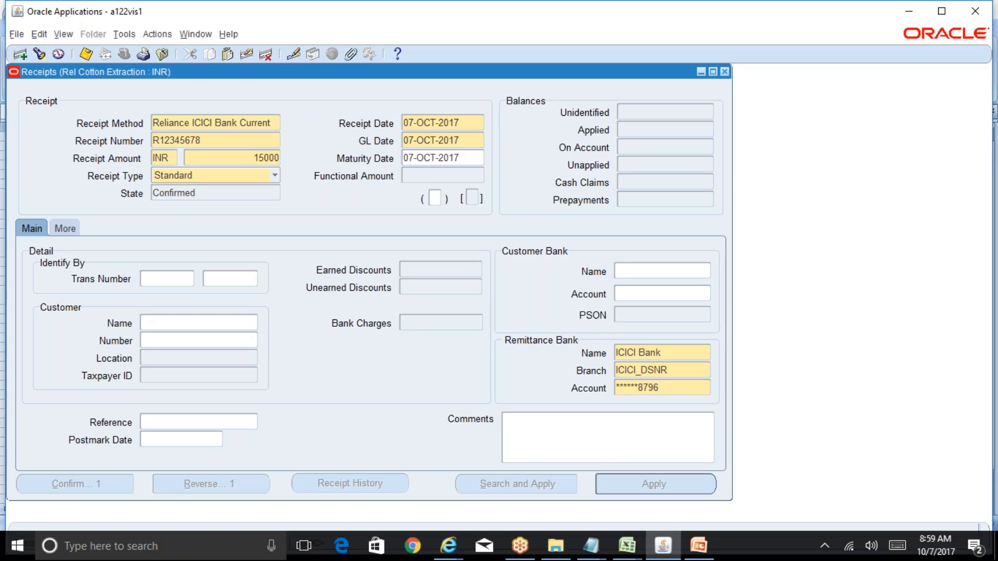
{"action": "key", "text": "Tab"}
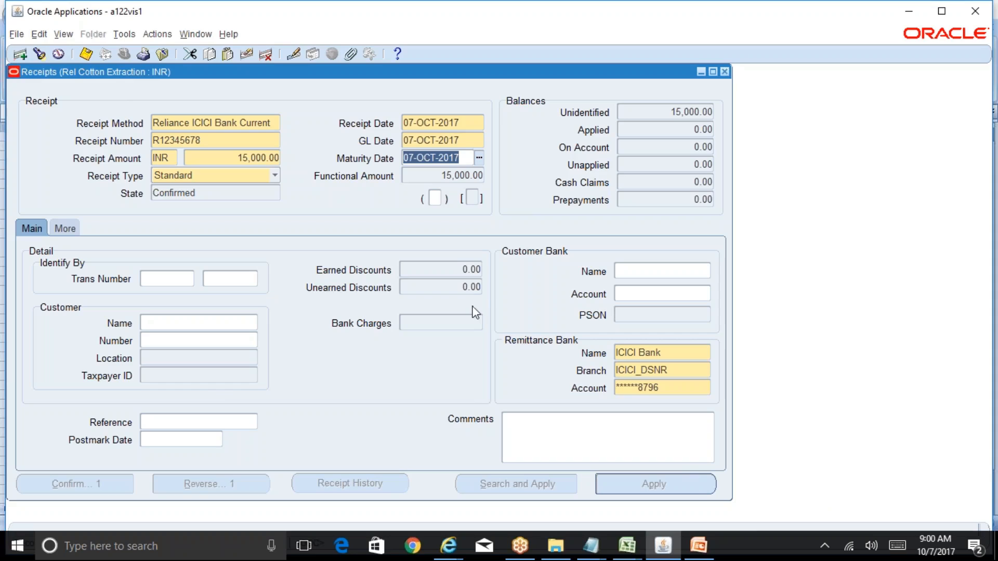
- Check the receipt amount against the unidentified balance and save the receipt, with the application window maximized
{"action": "left_click", "coordinate": [271, 157]}
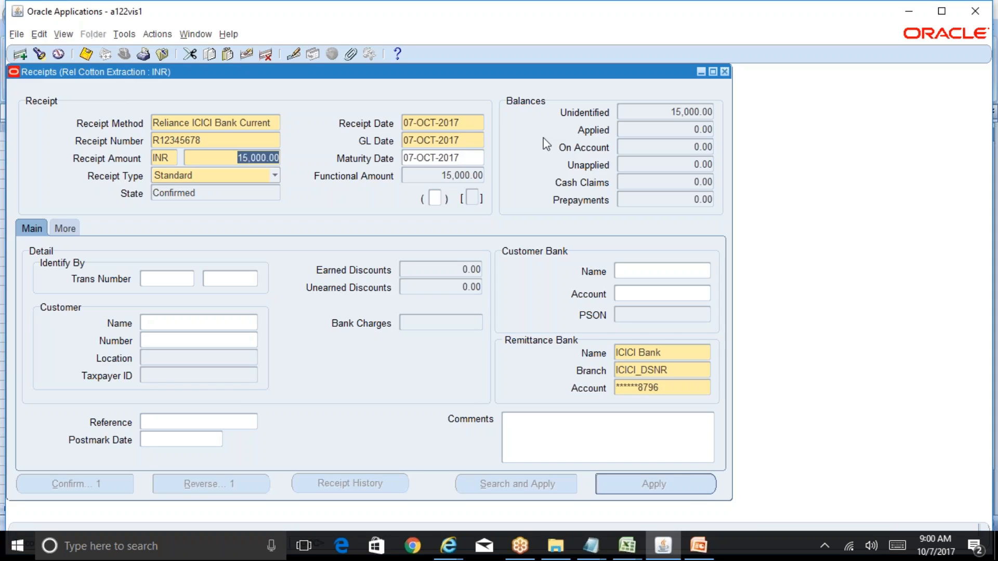
{"action": "left_click", "coordinate": [691, 112]}
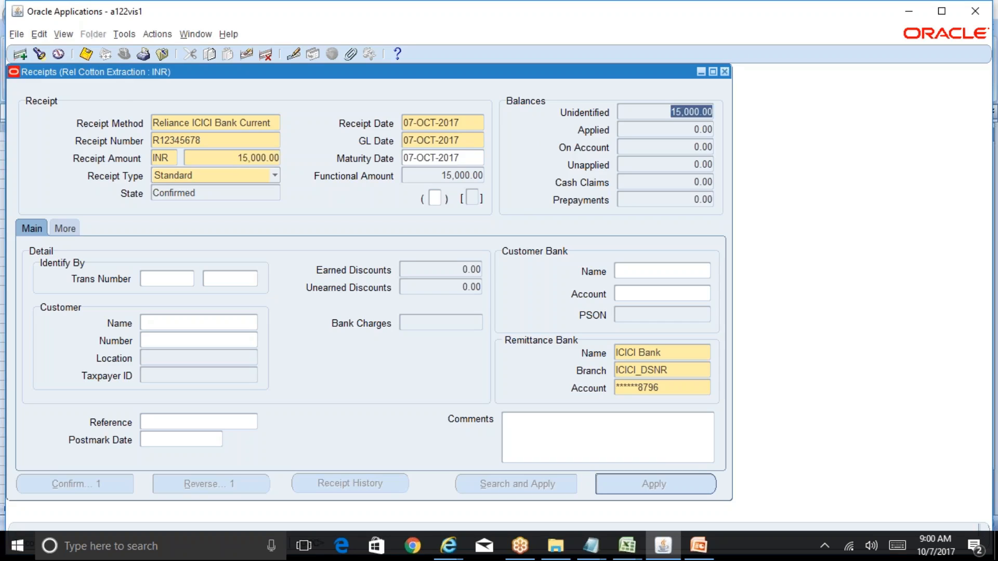
{"action": "left_click", "coordinate": [95, 59]}
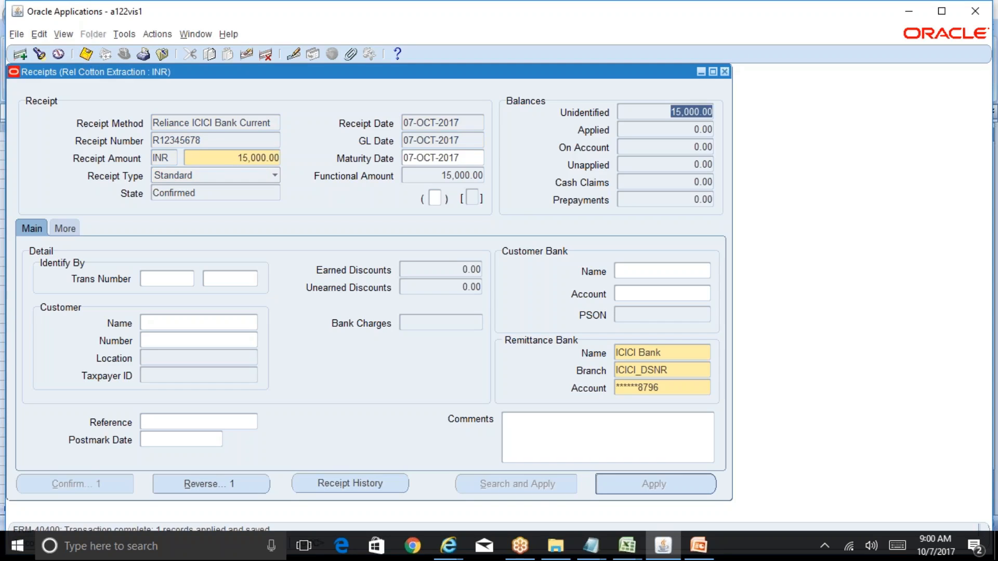
{"action": "left_click", "coordinate": [946, 16]}
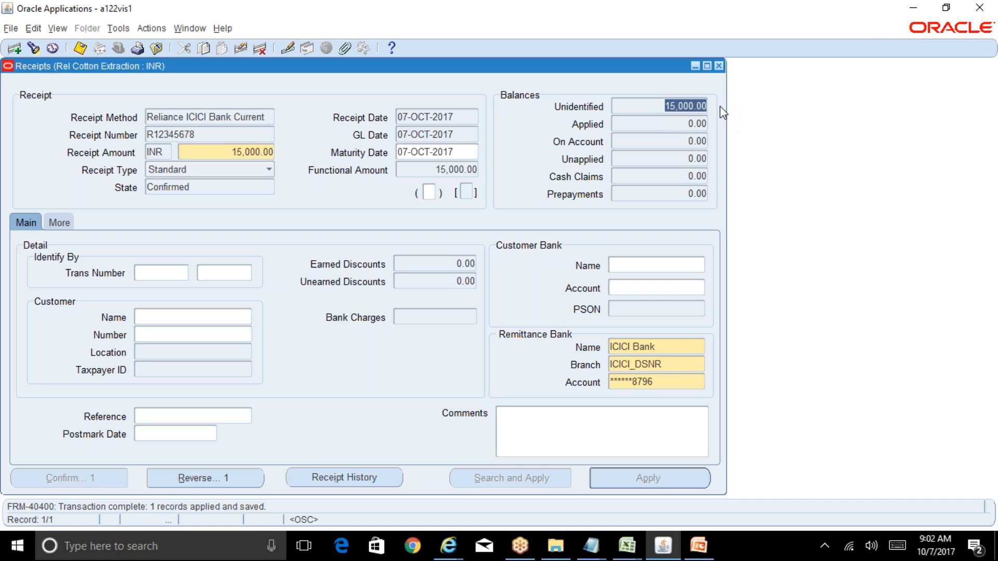
{"action": "key", "text": "ctrl+s"}
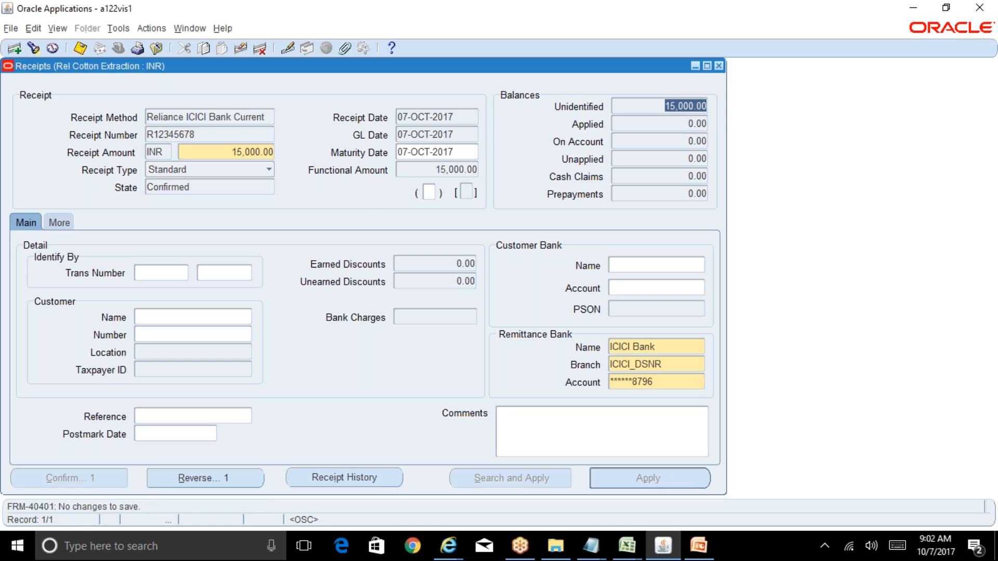
- Create accounting for the receipt with the Create Final Accounting Post to GL option
{"action": "left_click", "coordinate": [117, 29]}
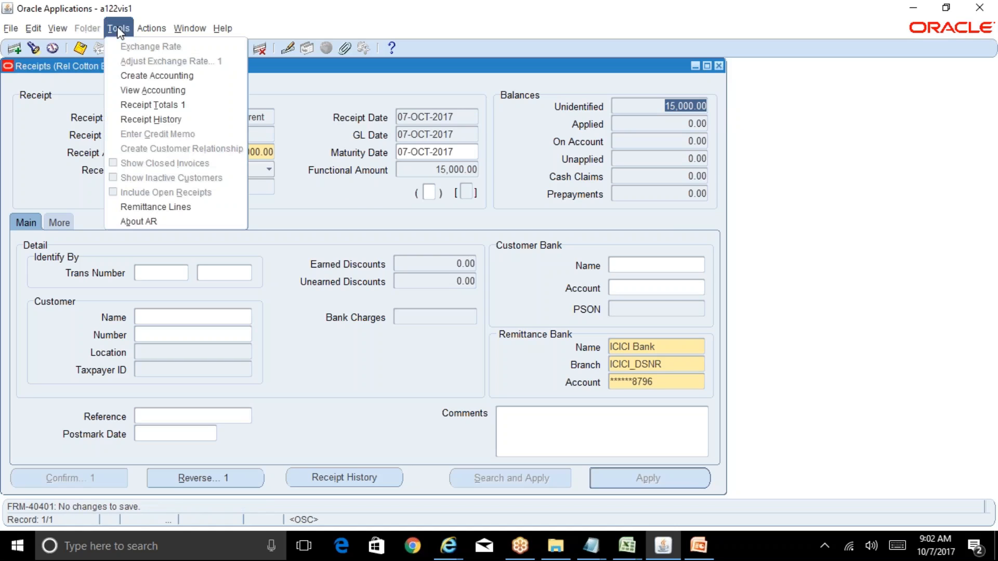
{"action": "left_click", "coordinate": [156, 76]}
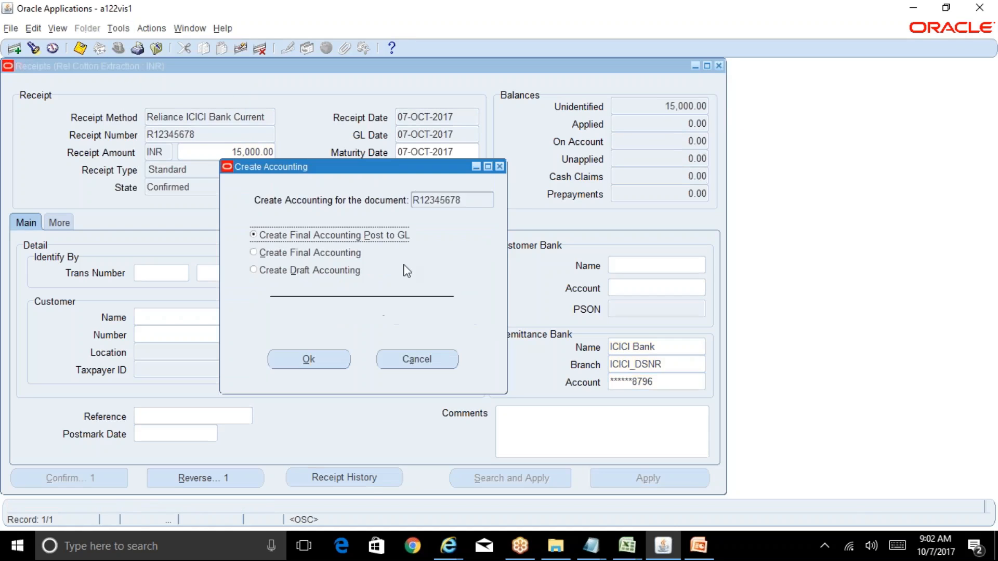
{"action": "left_click", "coordinate": [329, 359]}
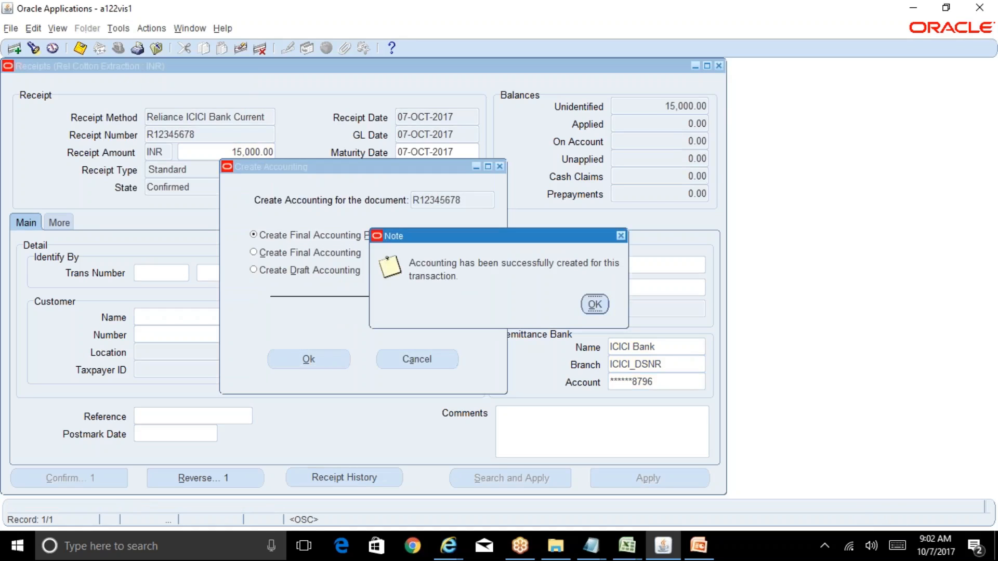
{"action": "left_click", "coordinate": [594, 305]}
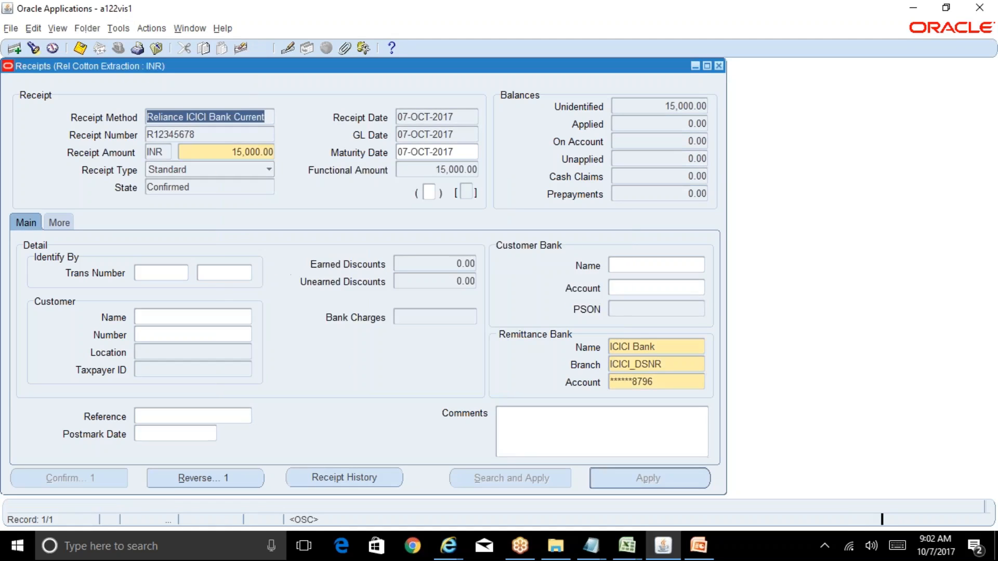
- View the receipt's accounting on the Subledger Journal Entry Lines page in Internet Explorer
{"action": "left_click", "coordinate": [113, 32]}
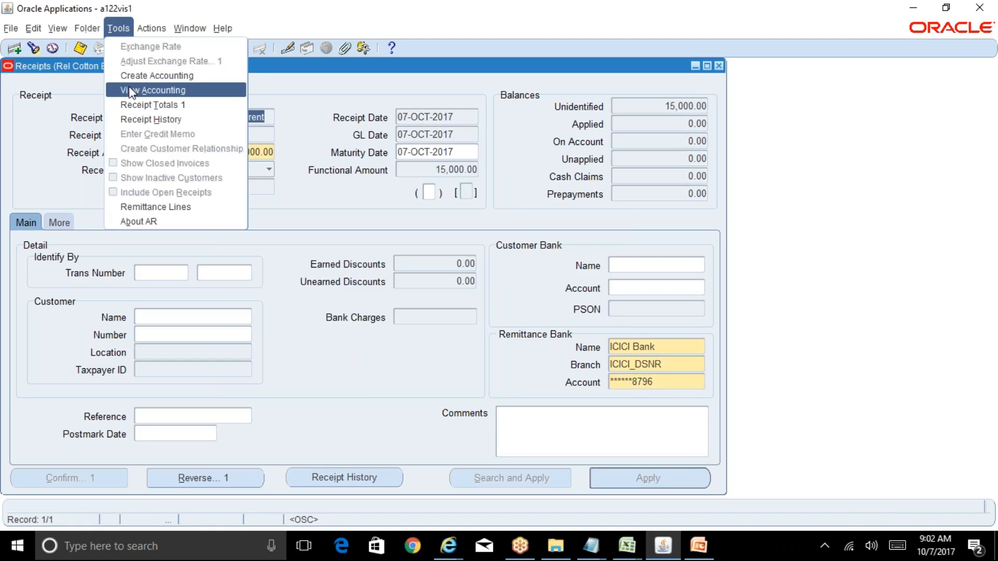
{"action": "left_click", "coordinate": [156, 91]}
{"action": "left_click", "coordinate": [448, 546]}
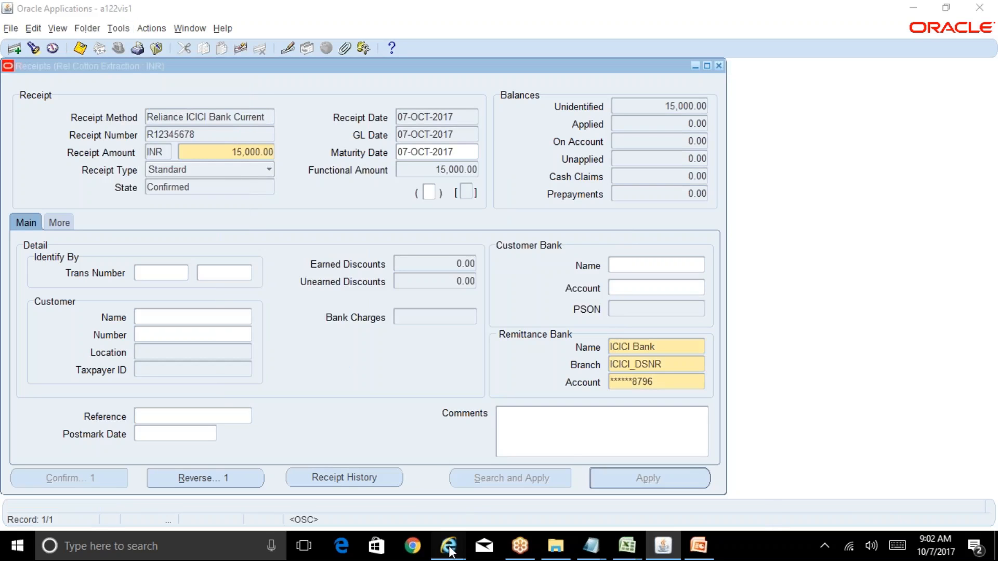
{"action": "left_click", "coordinate": [685, 489]}
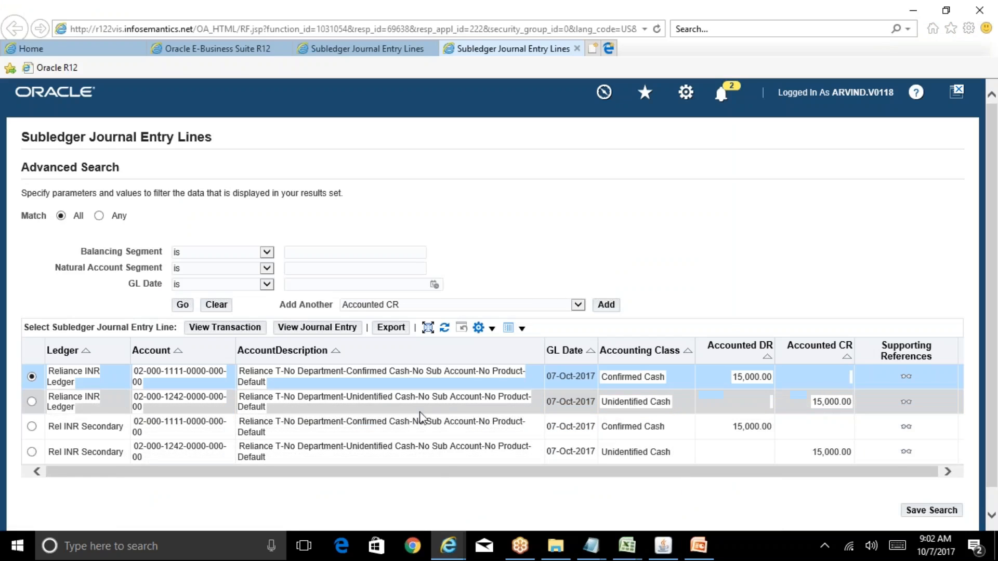
- Open the Accounting Entries workbook from the Oracle Financials Training_Sep-2017 folder
{"action": "left_click", "coordinate": [625, 546]}
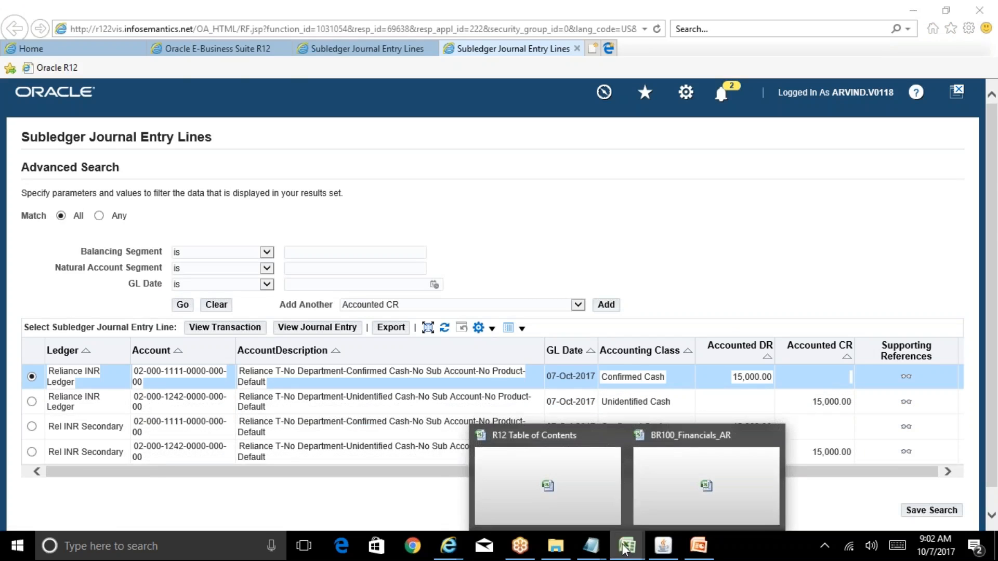
{"action": "left_click", "coordinate": [548, 485]}
{"action": "left_click", "coordinate": [555, 545]}
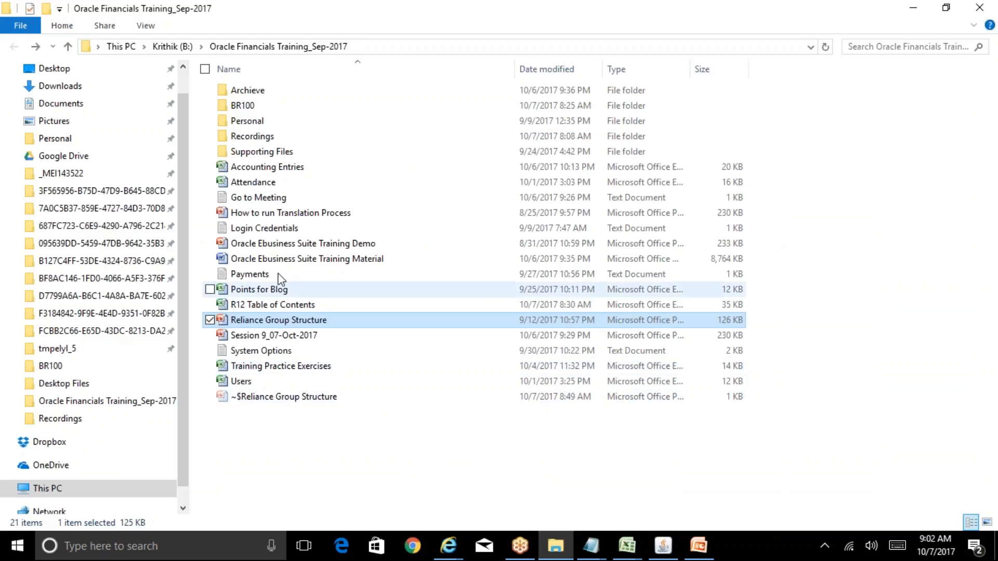
{"action": "left_click", "coordinate": [255, 168]}
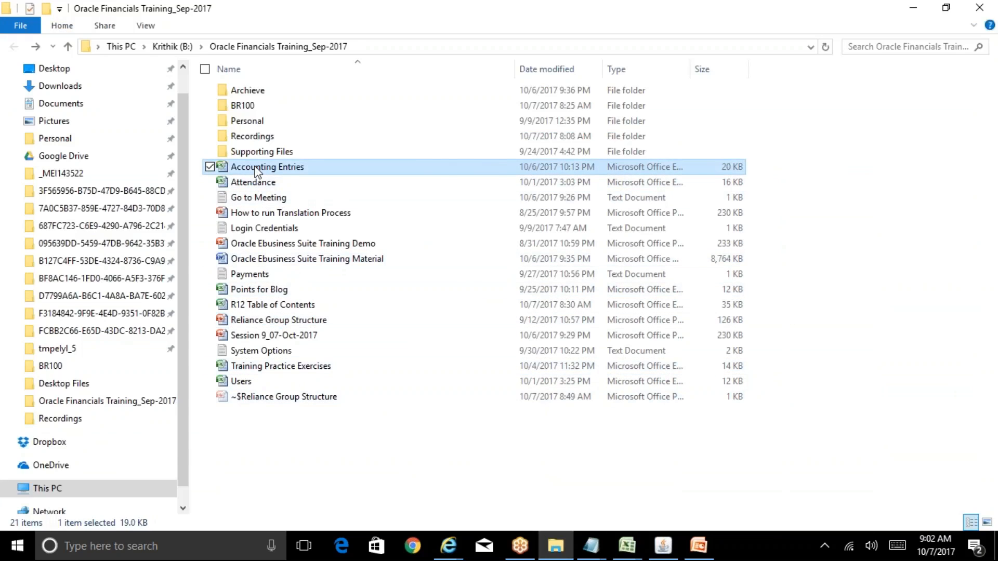
{"action": "double_click", "coordinate": [255, 167]}
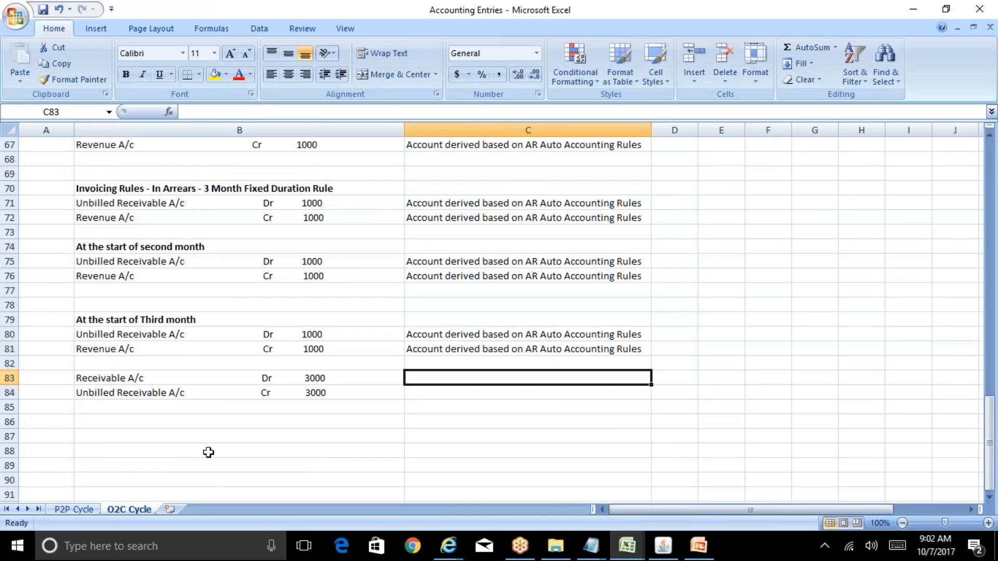
- Examine the O2C Cycle sheet from its top down to the Receipt with Remittance and Payment Reconciliation Via Cash Management entries
{"action": "left_click", "coordinate": [209, 452]}
{"action": "key", "text": "ctrl+Home"}
{"action": "left_click", "coordinate": [162, 363]}
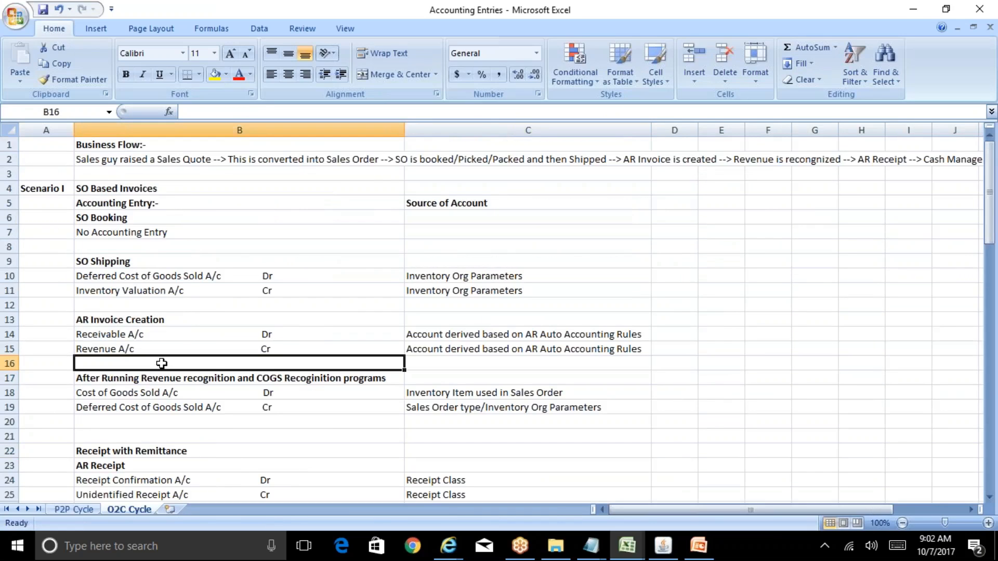
{"action": "key", "text": "Down"}
{"action": "key", "text": "Down"}
{"action": "key", "text": "Down"}
{"action": "key", "text": "Down"}
{"action": "key", "text": "Down"}
{"action": "key", "text": "Down"}
{"action": "key", "text": "Down"}
{"action": "key", "text": "Down"}
{"action": "key", "text": "Down"}
{"action": "key", "text": "Down"}
{"action": "key", "text": "Down"}
{"action": "key", "text": "Down"}
{"action": "key", "text": "Down"}
{"action": "key", "text": "Down"}
{"action": "key", "text": "Down"}
{"action": "key", "text": "Down"}
{"action": "key", "text": "Down"}
{"action": "key", "text": "Down"}
{"action": "key", "text": "Down"}
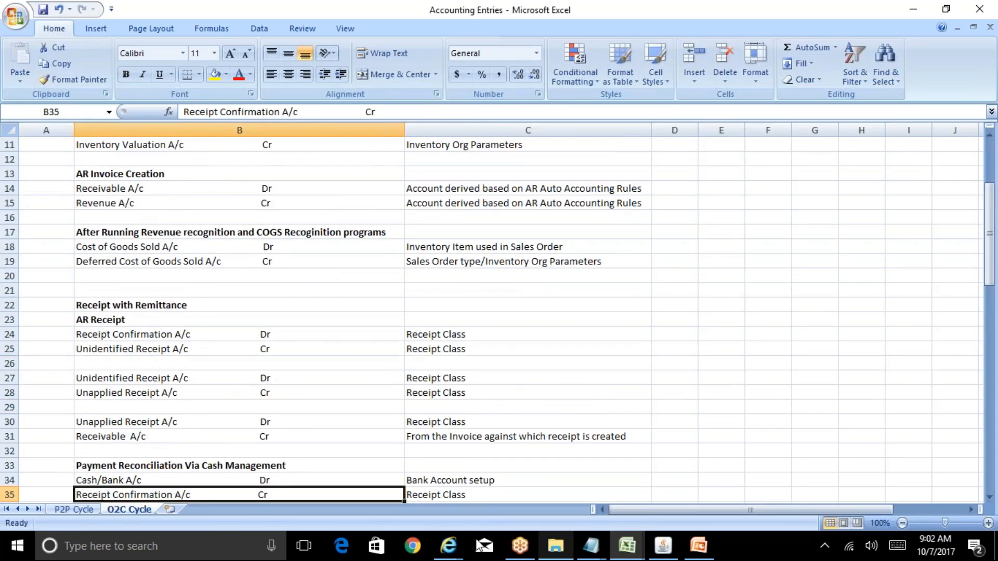
- Compare the subledger journal lines in the browser and the Oracle receipt with the entries in the Accounting Entries workbook
{"action": "mouse_move", "coordinate": [464, 545]}
{"action": "left_click", "coordinate": [691, 485]}
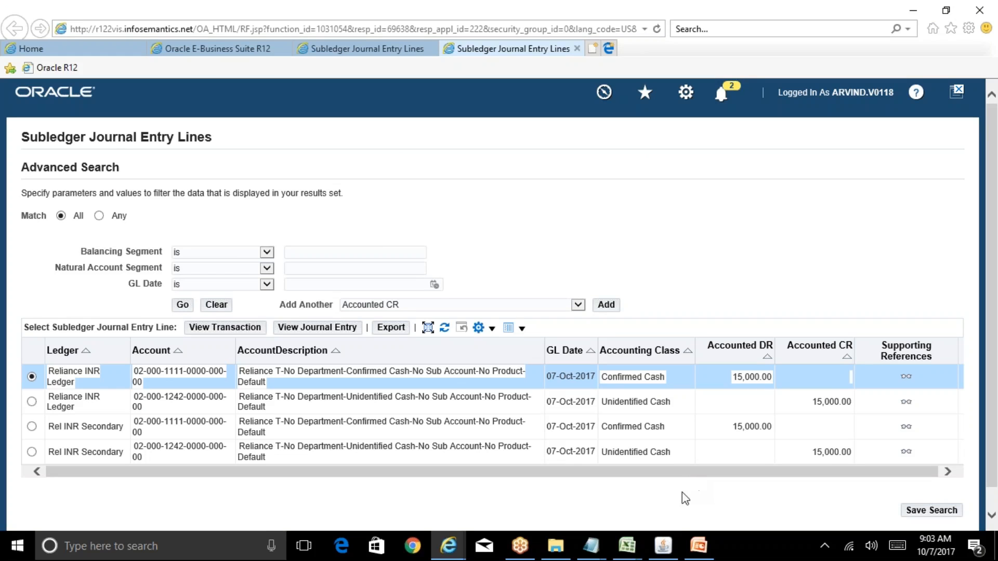
{"action": "left_click", "coordinate": [663, 546]}
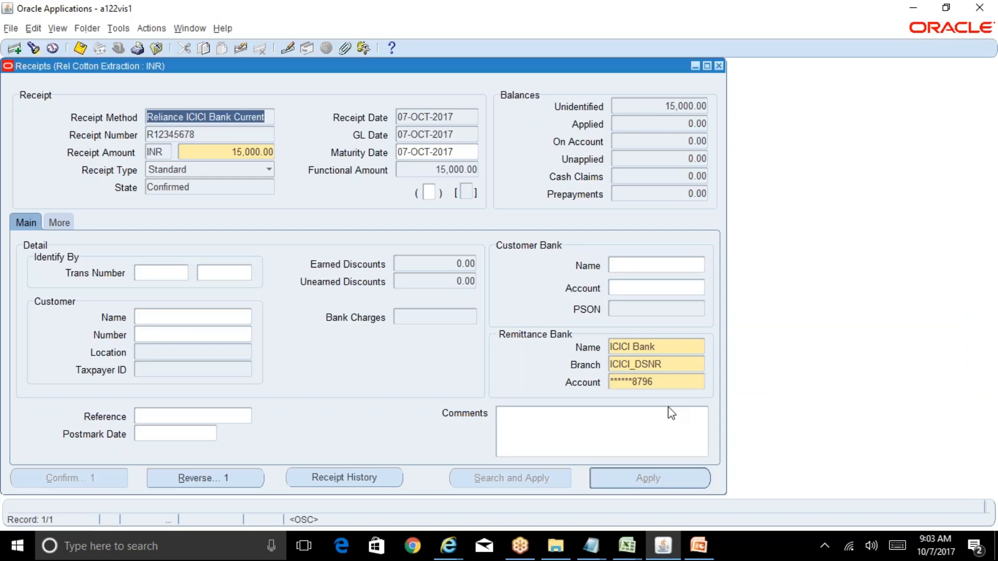
{"action": "mouse_move", "coordinate": [627, 545]}
{"action": "left_click", "coordinate": [754, 485]}
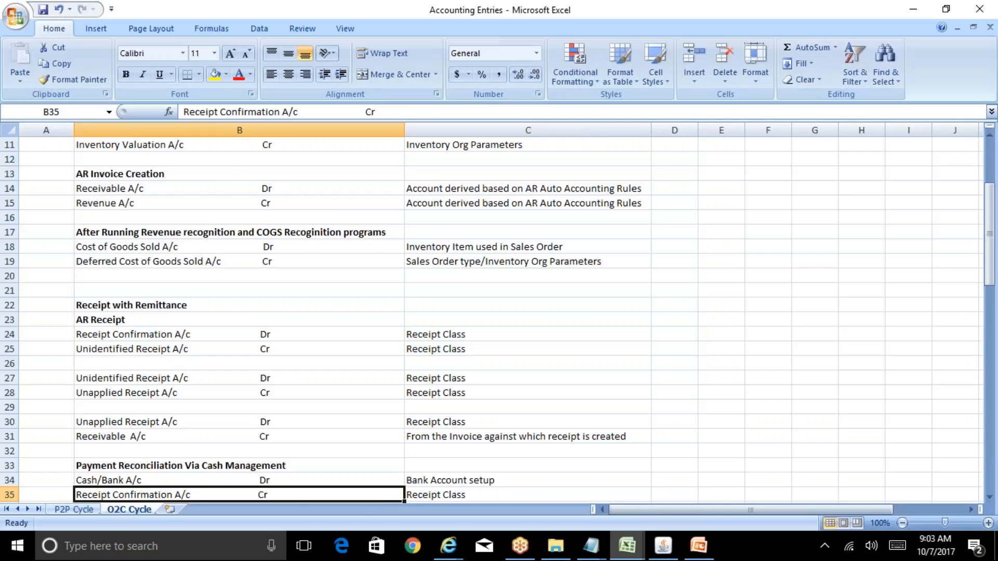
- Open the Running Notes_AR sheet of the R12 Table of Contents workbook and go to the Cash Clearing and Cash/Bank entries
{"action": "left_click", "coordinate": [478, 467]}
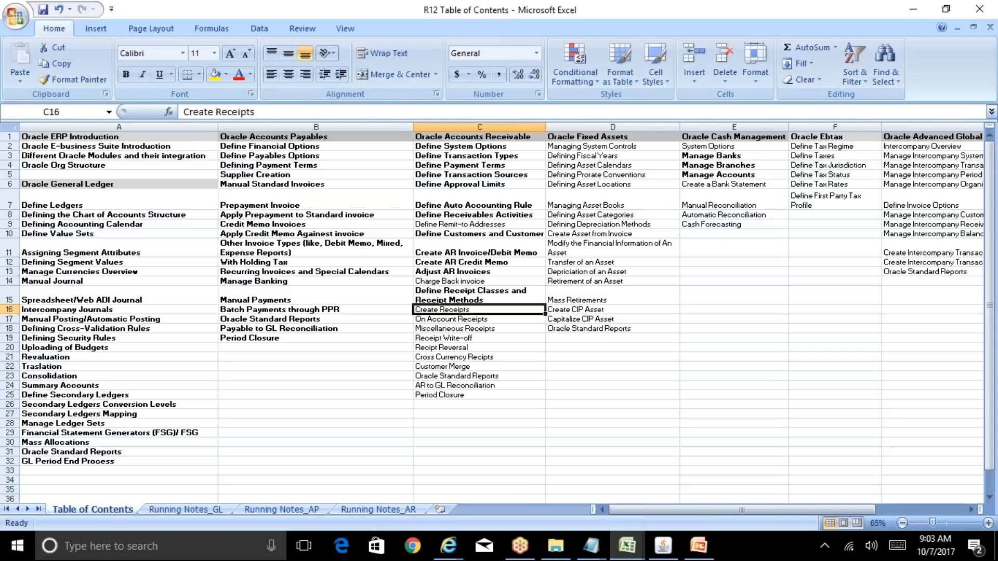
{"action": "left_click", "coordinate": [391, 512]}
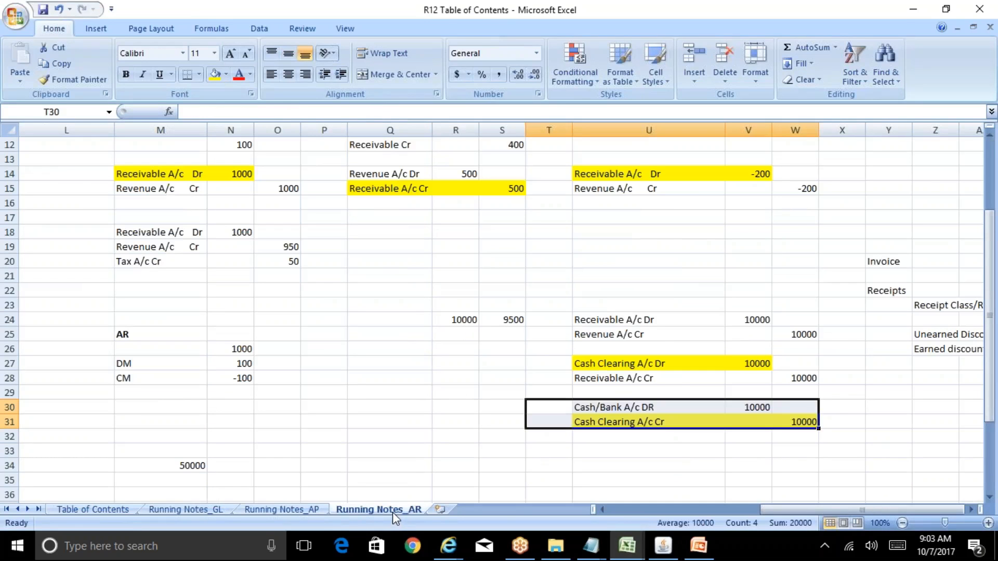
{"action": "left_click", "coordinate": [678, 371]}
{"action": "key", "text": "Down"}
{"action": "key", "text": "Down"}
{"action": "key", "text": "Down"}
{"action": "key", "text": "Down"}
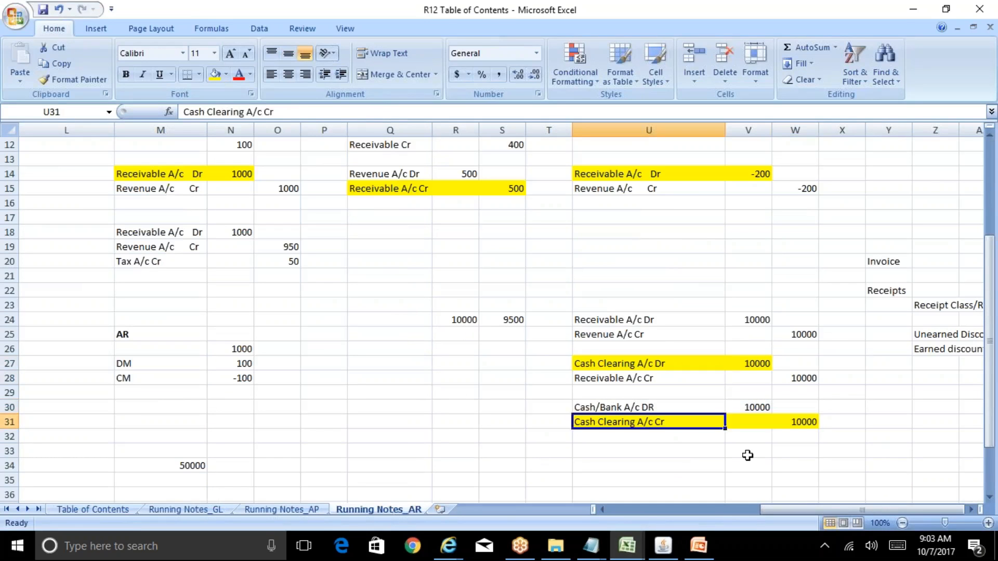
{"action": "key", "text": "Down"}
{"action": "key", "text": "Right"}
{"action": "key", "text": "Right"}
{"action": "key", "text": "Right"}
{"action": "key", "text": "Right"}
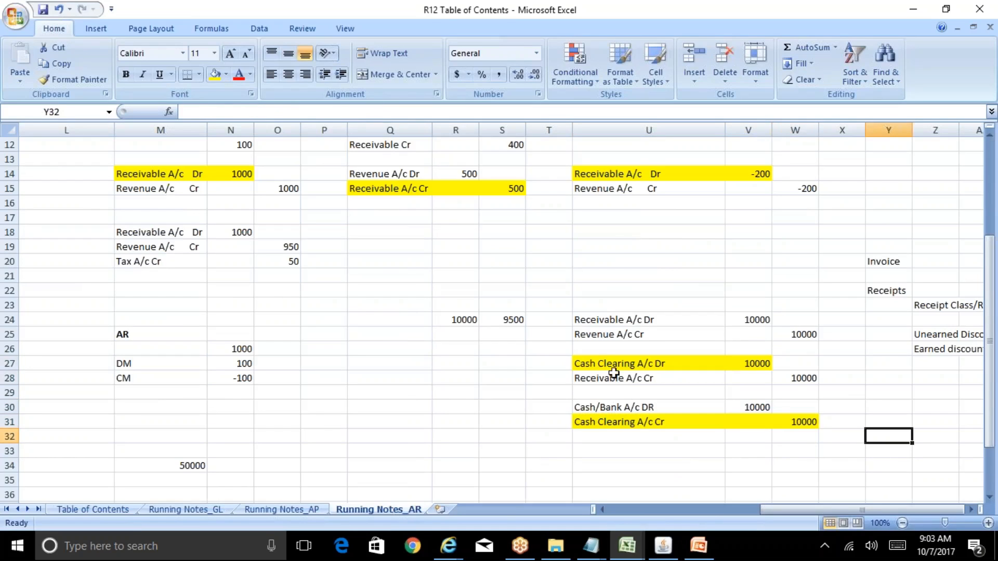
- Clear the Cash Clearing, Receivable and Cash/Bank entries in U27:X33 and remove their yellow fill
{"action": "left_click_drag", "start_coordinate": [602, 361], "coordinate": [850, 454]}
{"action": "key", "text": "Delete"}
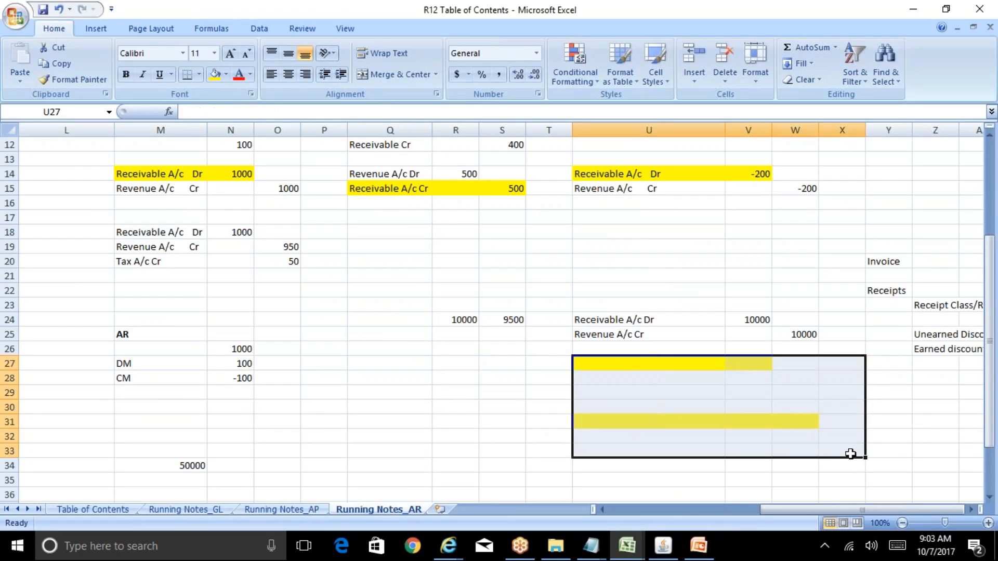
{"action": "left_click", "coordinate": [226, 74]}
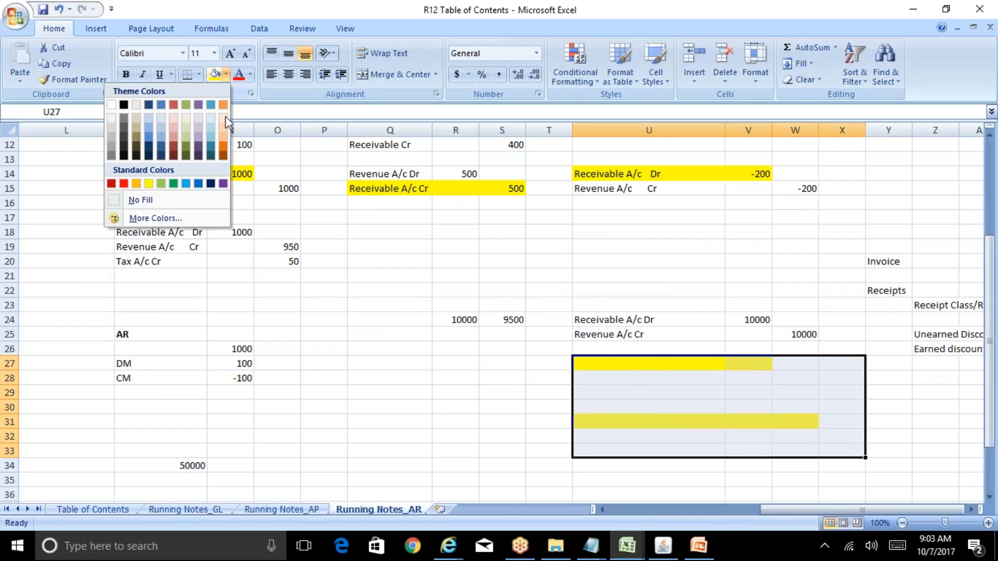
{"action": "left_click", "coordinate": [140, 198]}
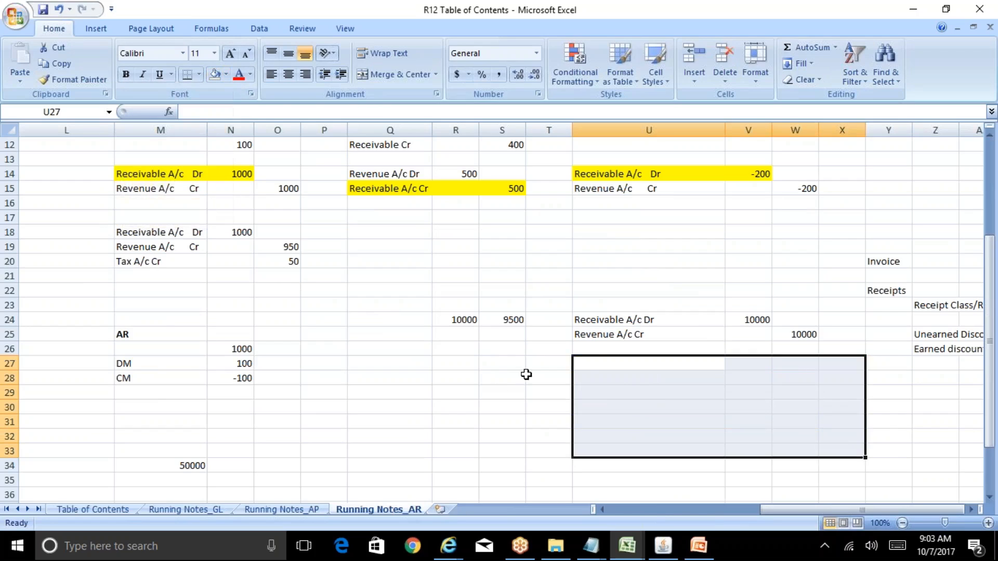
- Enter "Cash A/c Dr" in cell U27 with a debit amount of 10000 in V27
{"action": "left_click", "coordinate": [597, 357]}
{"action": "type", "text": "Cash A/c"}
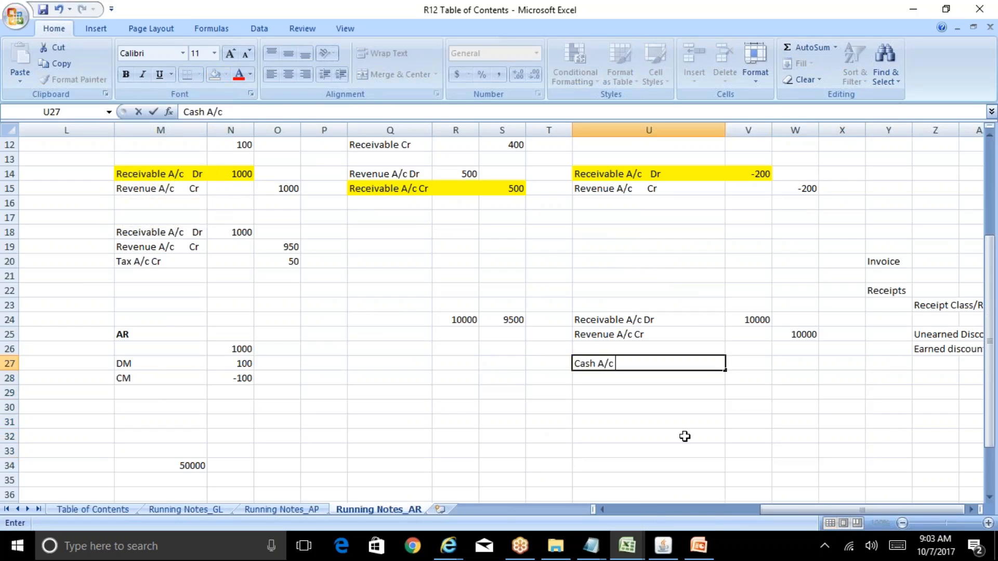
{"action": "type", "text": " Dr"}
{"action": "key", "text": "Return"}
{"action": "key", "text": "Up"}
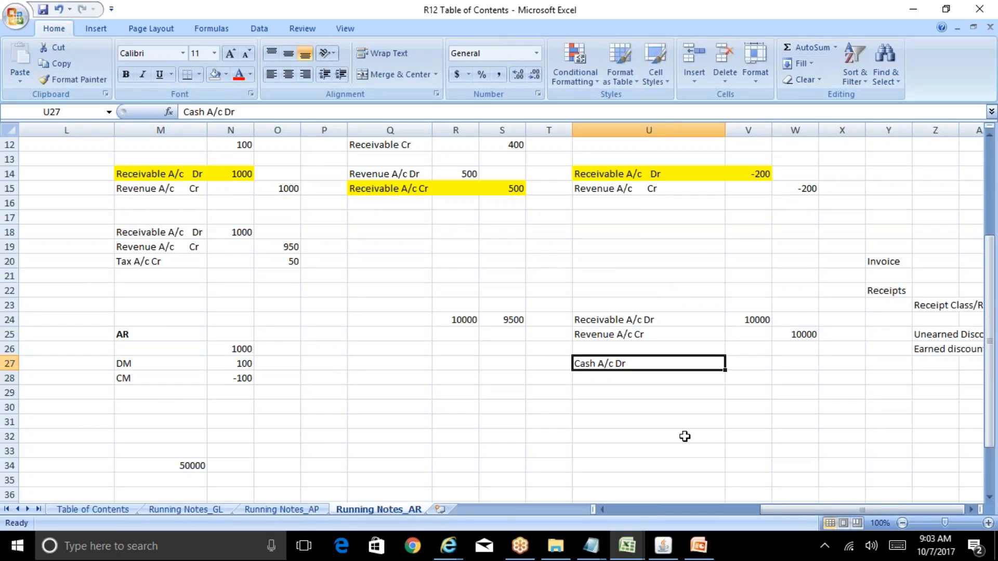
{"action": "key", "text": "Right"}
{"action": "type", "text": "10000"}
{"action": "key", "text": "Return"}
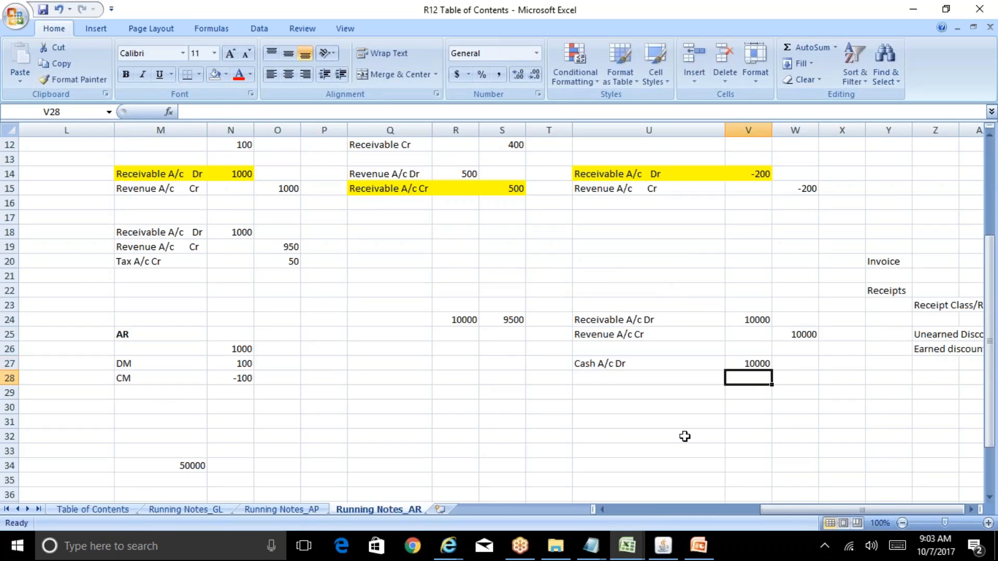
- Add the credit line "Receivable A/c Cr" in row 28 with 10000 in the credit amount column
{"action": "key", "text": "Right"}
{"action": "type", "text": "10000"}
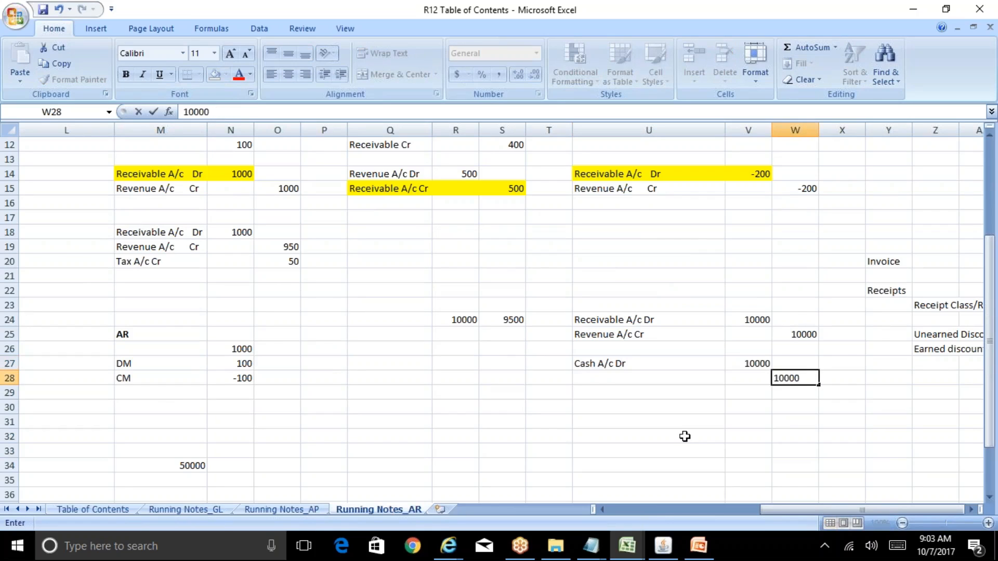
{"action": "key", "text": "Left"}
{"action": "key", "text": "Left"}
{"action": "key", "text": "shift+Up"}
{"action": "type", "text": "Receivabl"}
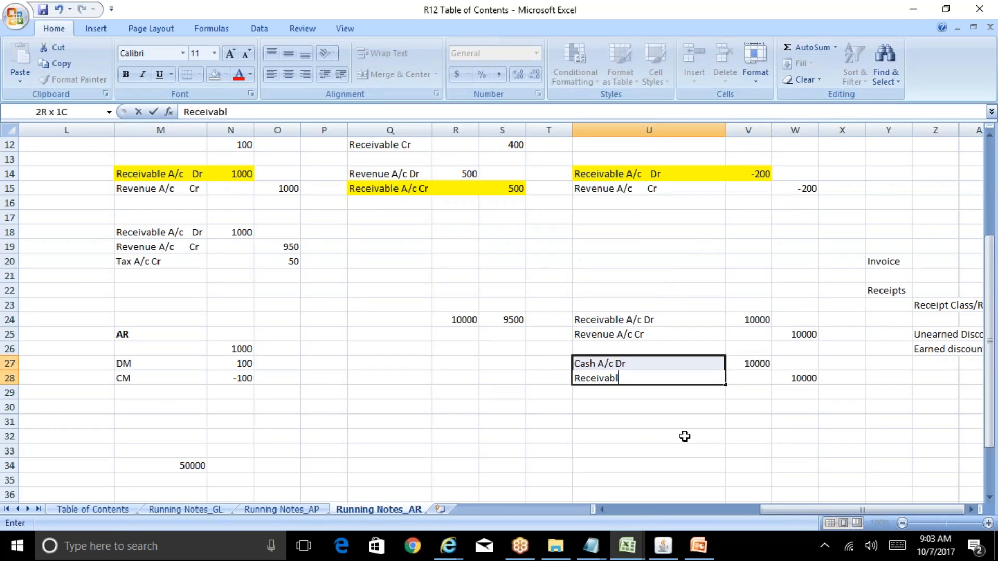
{"action": "type", "text": "e A/c Cr"}
{"action": "key", "text": "Return"}
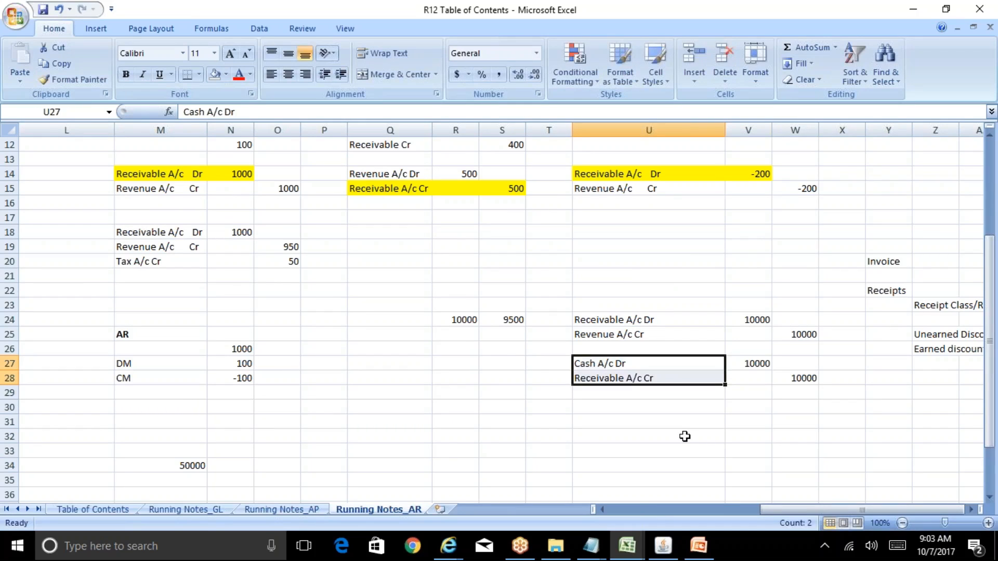
{"action": "key", "text": "Down"}
{"action": "key", "text": "Down"}
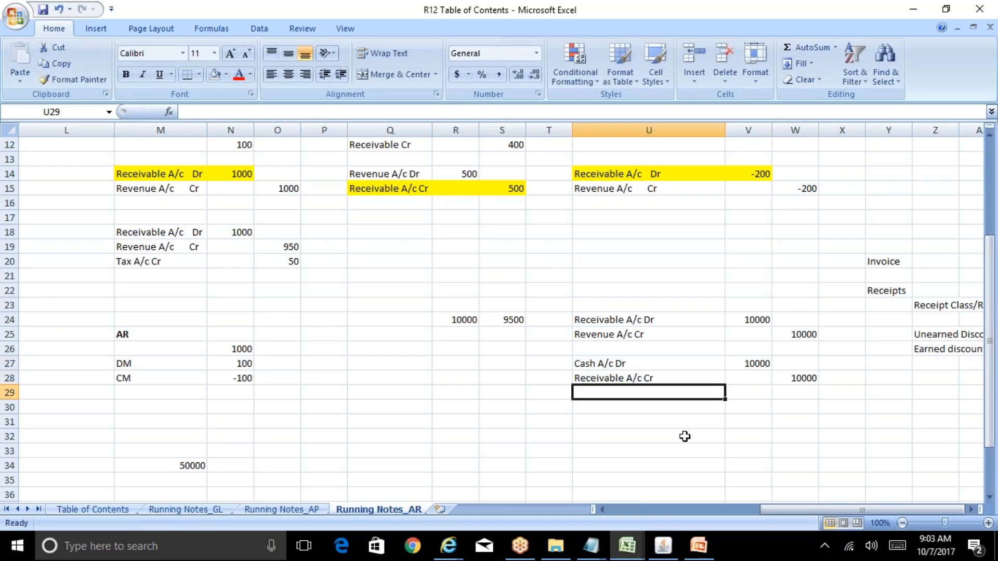
{"action": "key", "text": "Up"}
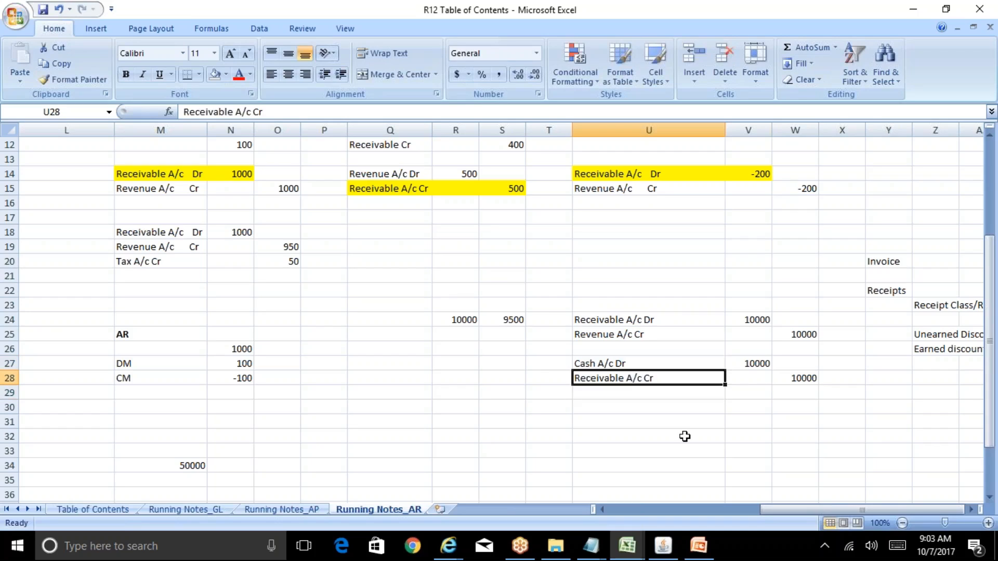
- Check the receipt's Unidentified balance in Oracle Applications and return to the Running Notes_AR sheet in Excel
{"action": "left_click", "coordinate": [663, 545]}
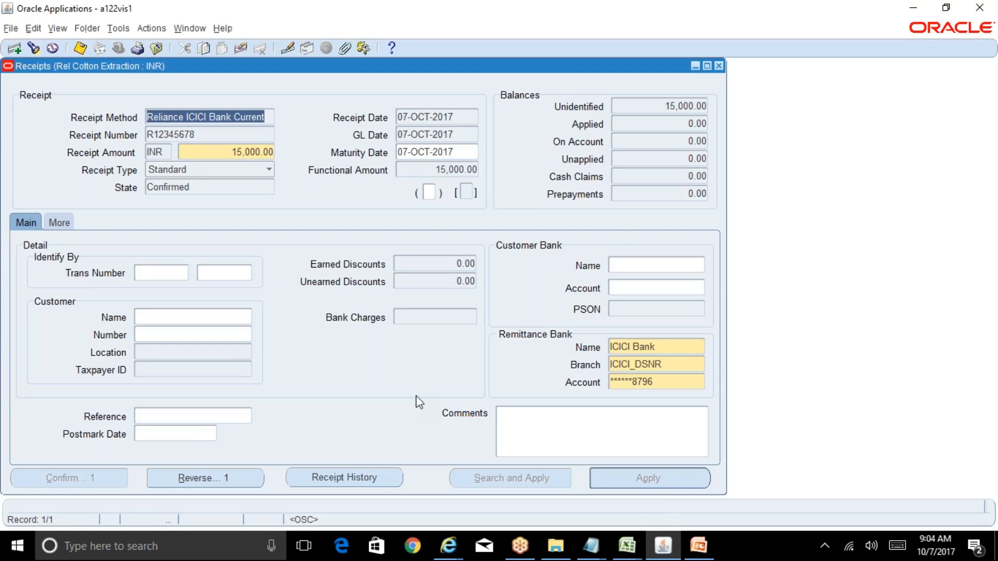
{"action": "left_click", "coordinate": [689, 104]}
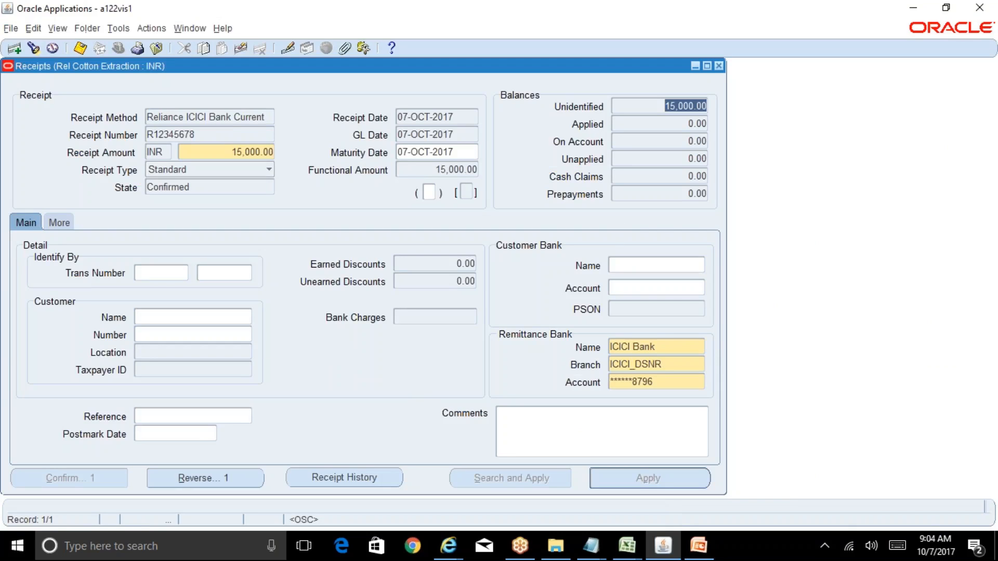
{"action": "left_click", "coordinate": [626, 546]}
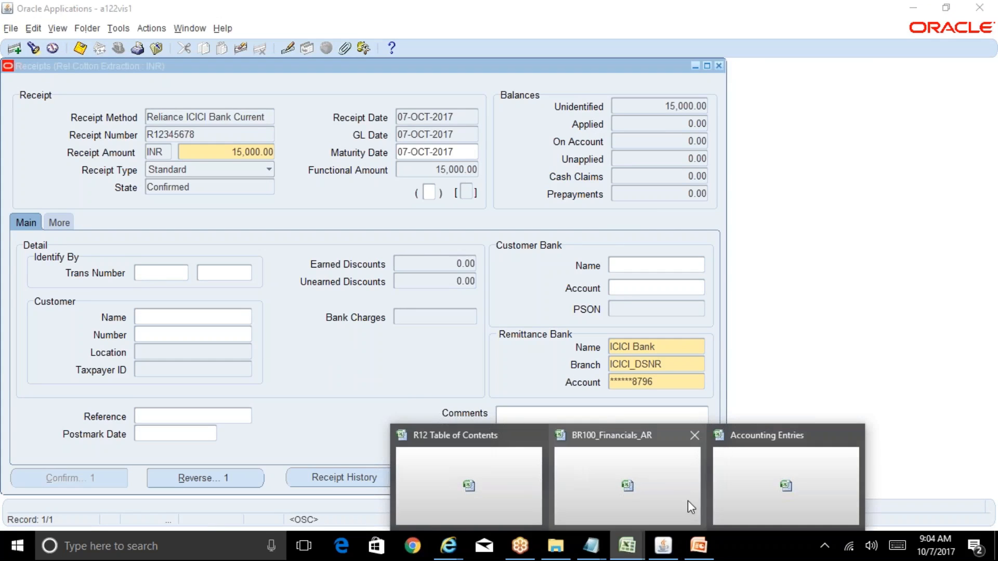
{"action": "left_click", "coordinate": [754, 494]}
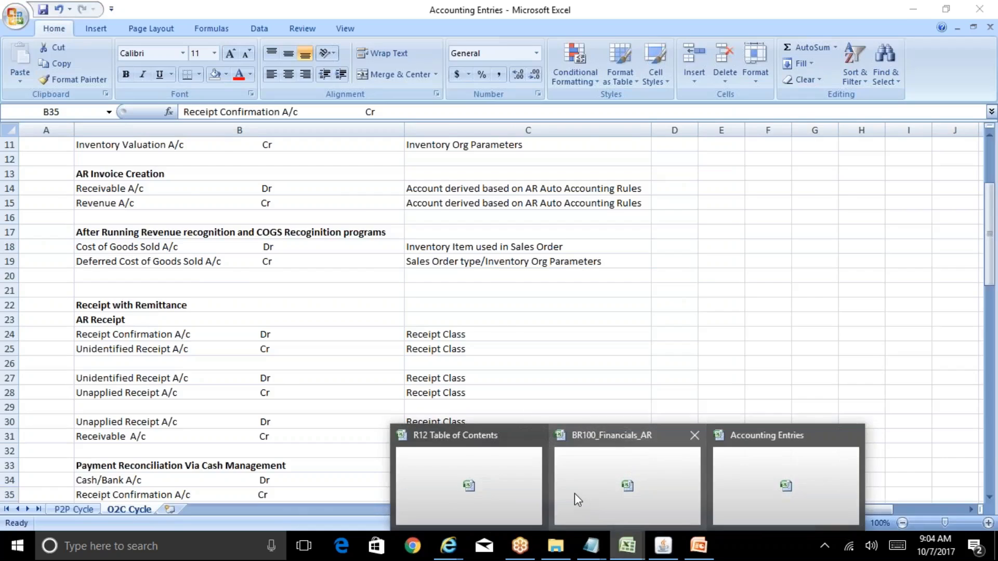
{"action": "left_click", "coordinate": [575, 494]}
{"action": "mouse_move", "coordinate": [627, 545]}
{"action": "left_click", "coordinate": [520, 486]}
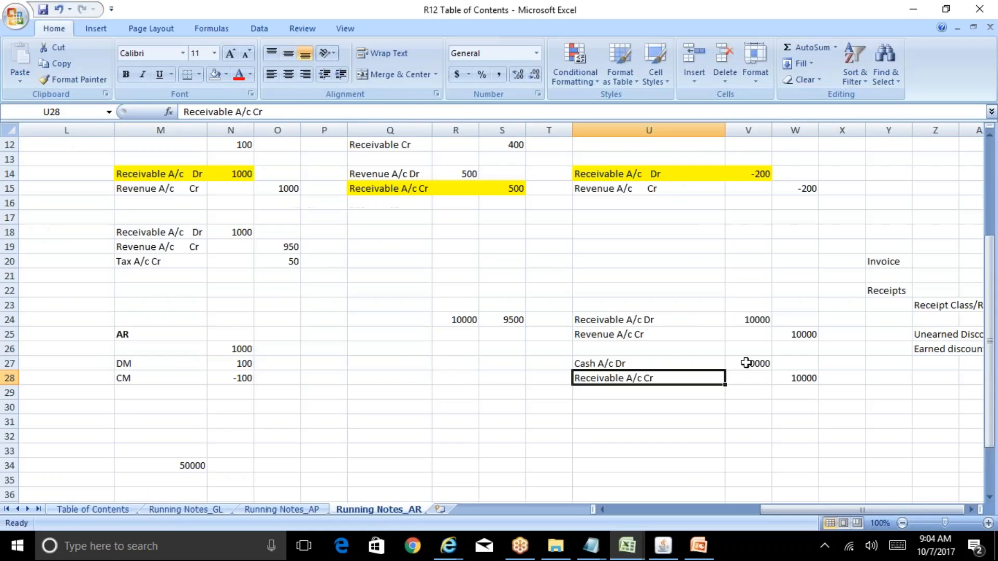
- Replace the credit line label in cell U28 with "Unidentified A/c Cr"
{"action": "type", "text": "Un"}
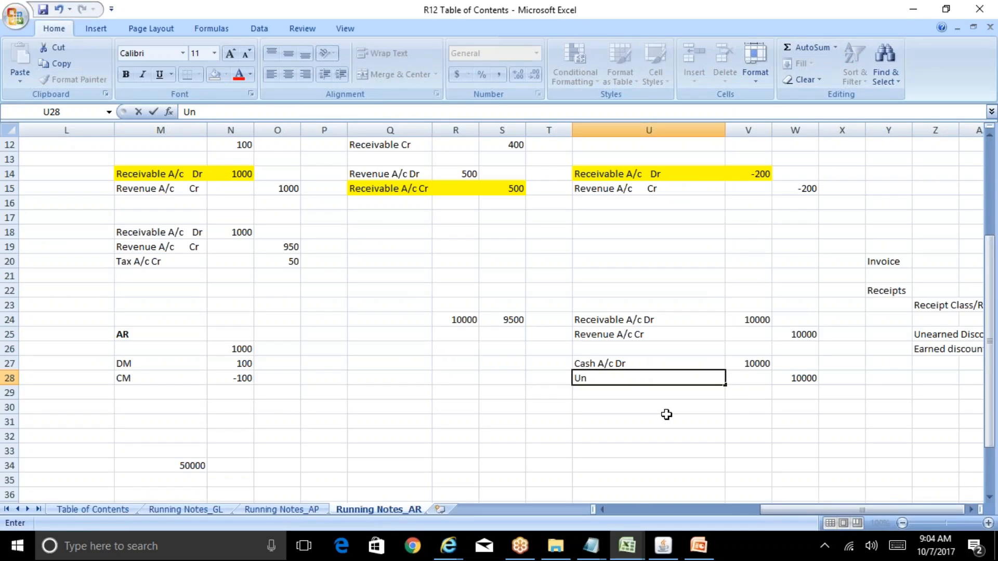
{"action": "type", "text": "identified A"}
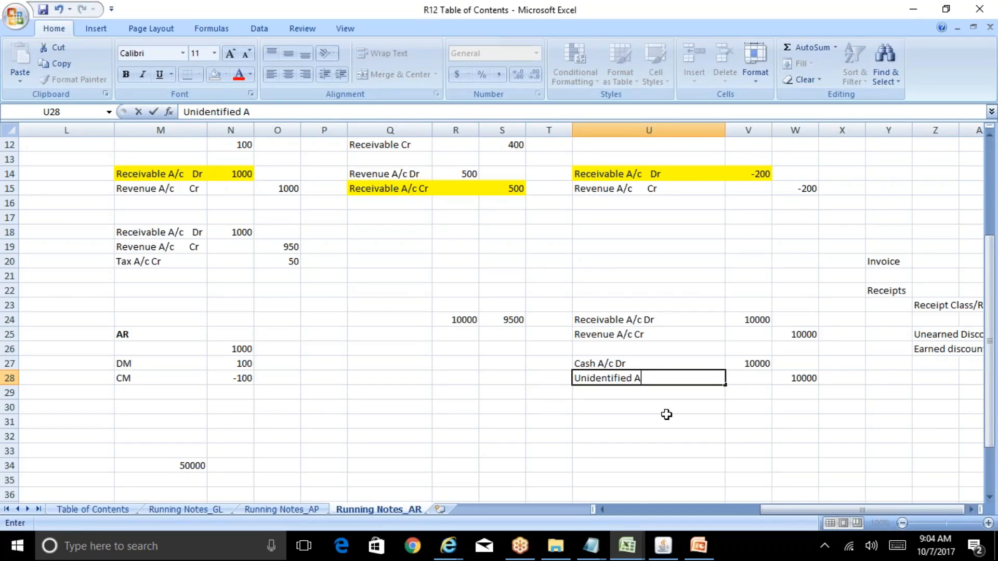
{"action": "type", "text": "/c Cr"}
{"action": "key", "text": "Return"}
{"action": "key", "text": "Up"}
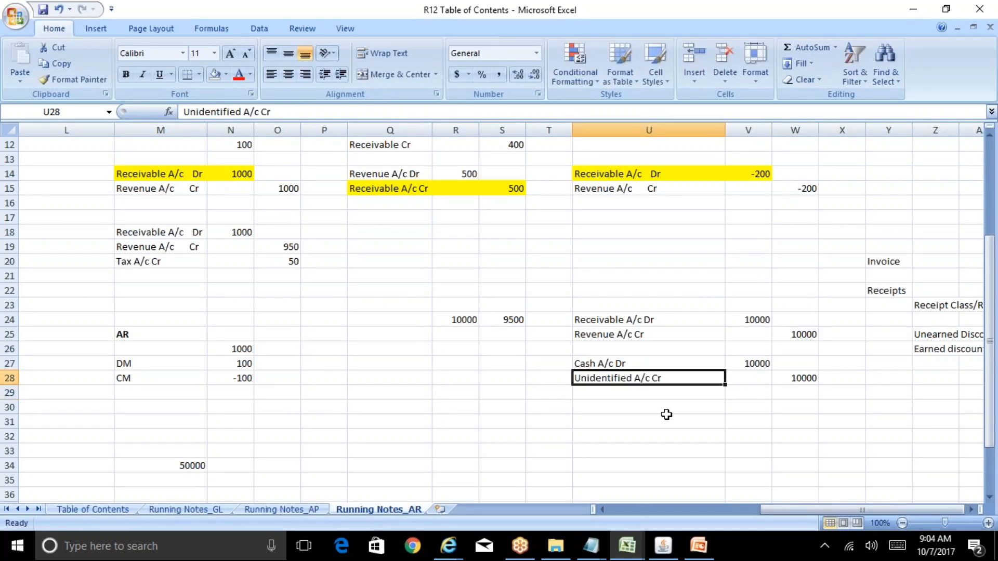
{"action": "key", "text": "Right"}
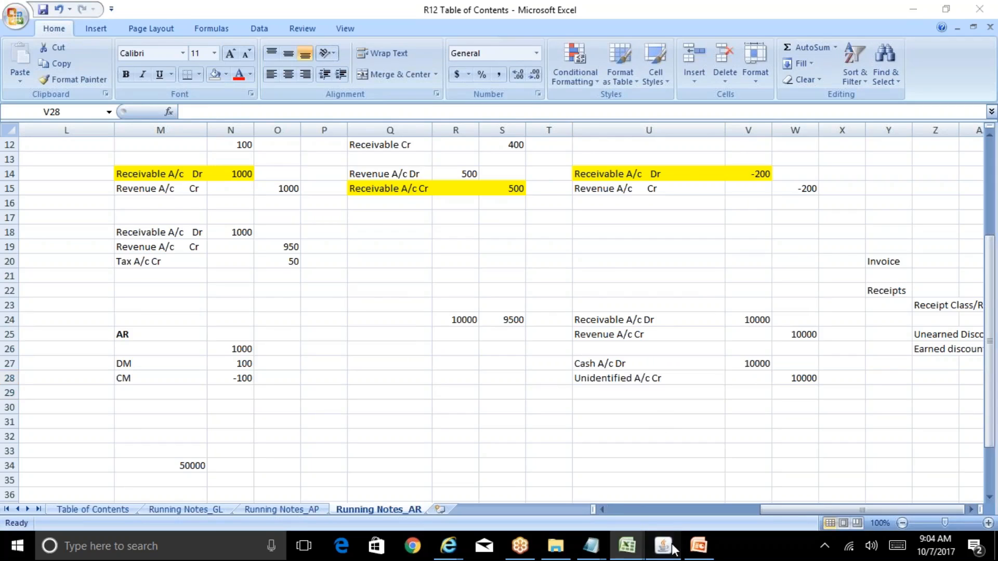
- Assign the customer Raymonds Suitings to the receipt in Oracle Applications and save the receipt
{"action": "left_click", "coordinate": [663, 545]}
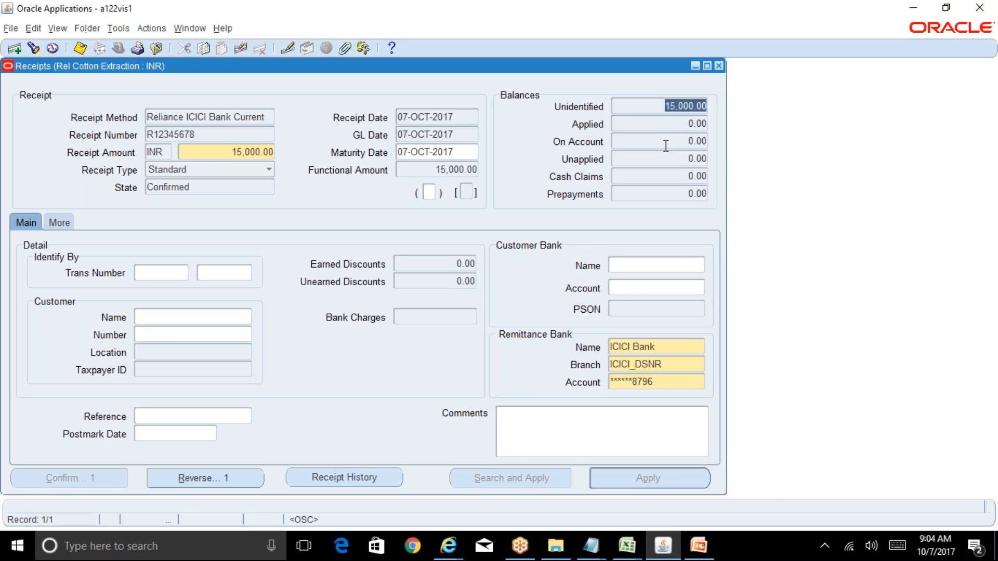
{"action": "left_click", "coordinate": [187, 314]}
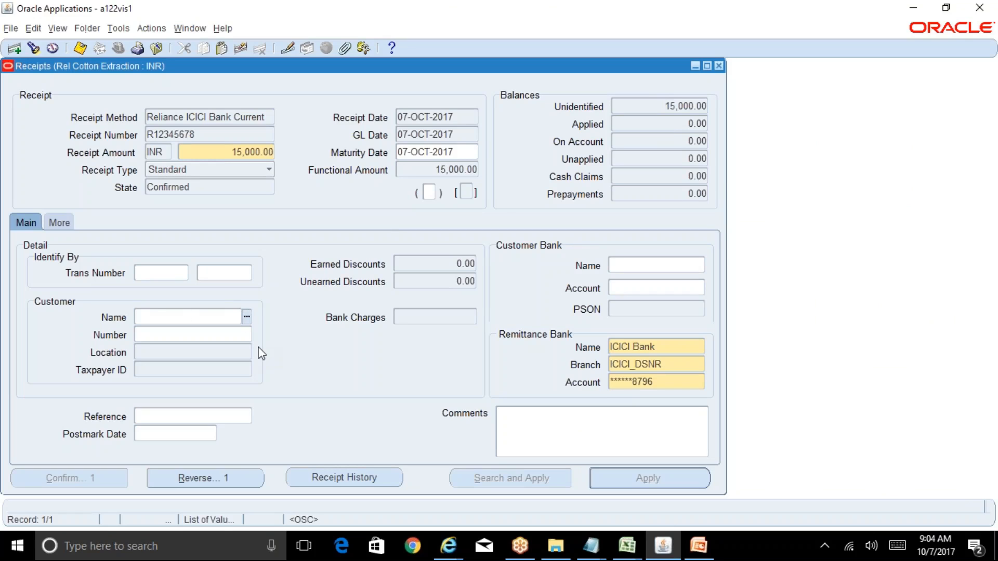
{"action": "type", "text": "Raymonds"}
{"action": "key", "text": "Tab"}
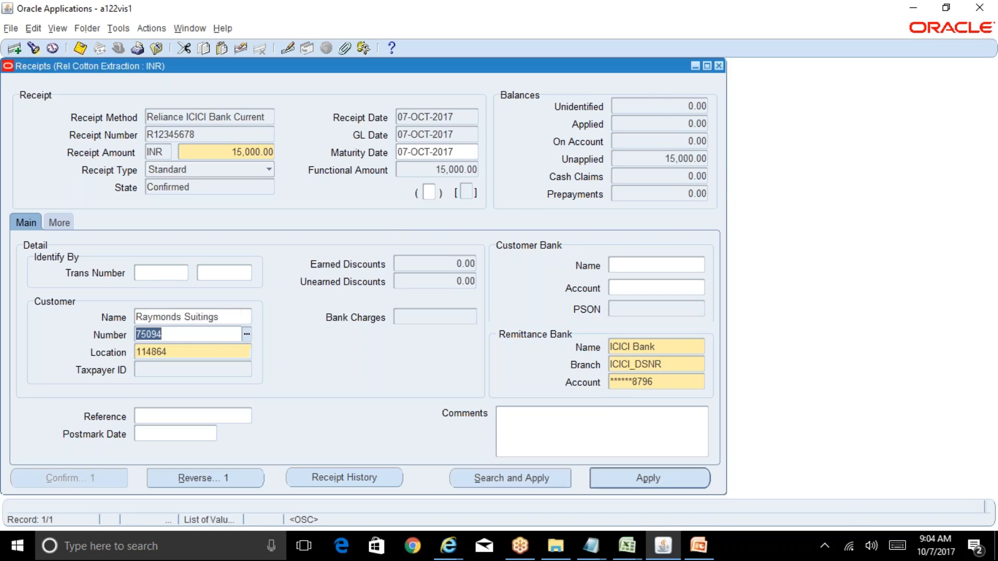
{"action": "left_click", "coordinate": [80, 48]}
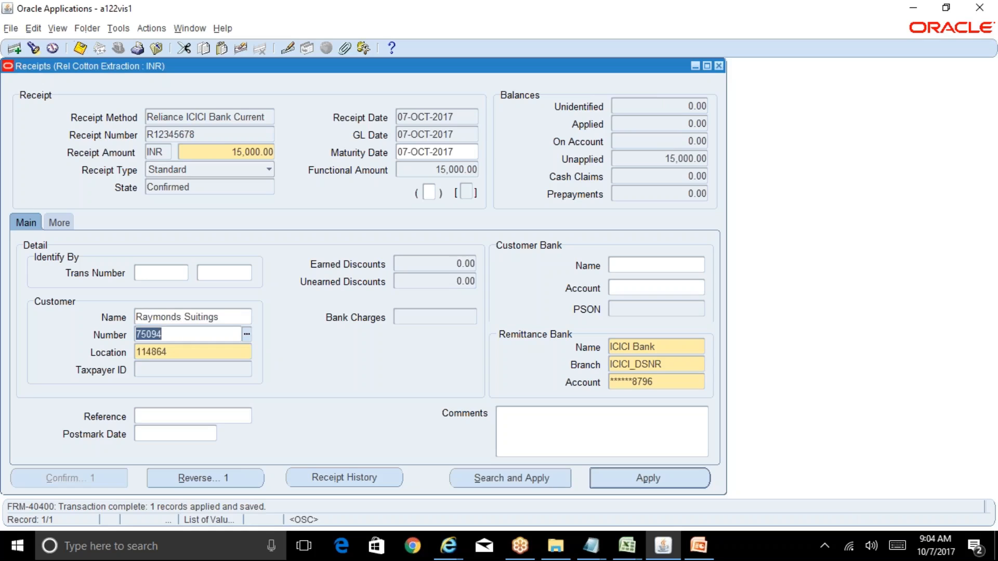
- Check the Unidentified and Unapplied balances of the saved receipt against its customer name
{"action": "left_click", "coordinate": [681, 110]}
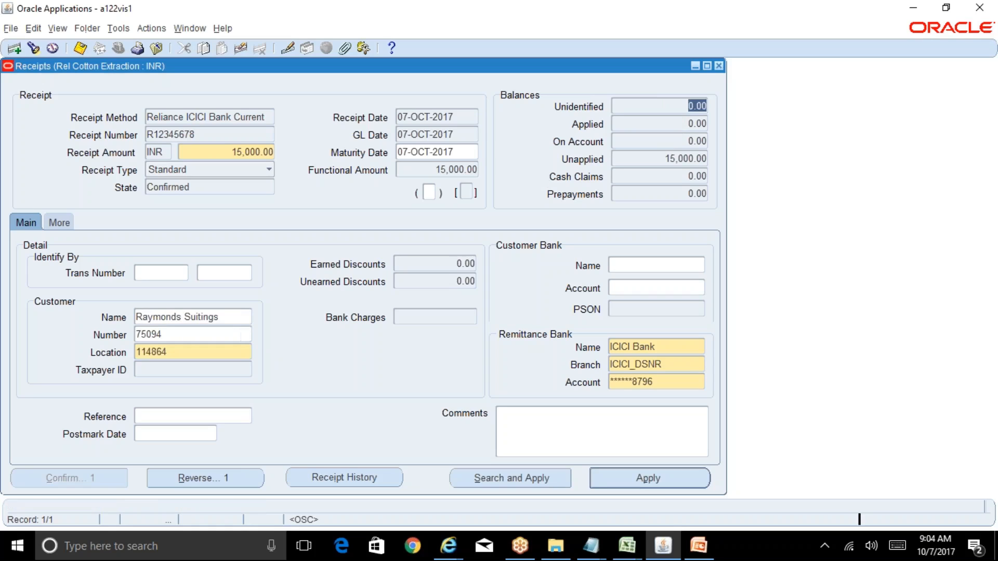
{"action": "left_click", "coordinate": [690, 159]}
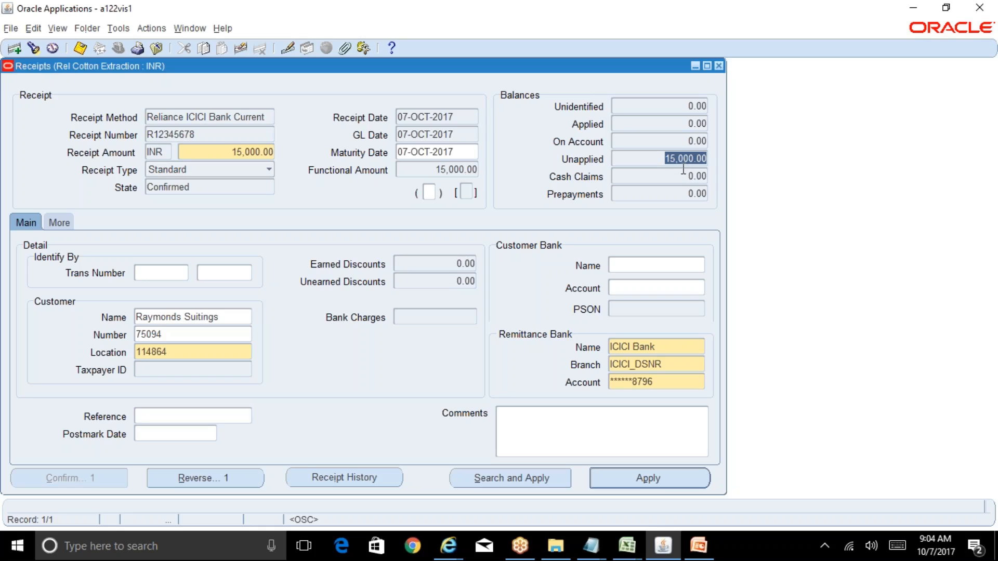
{"action": "left_click", "coordinate": [231, 318]}
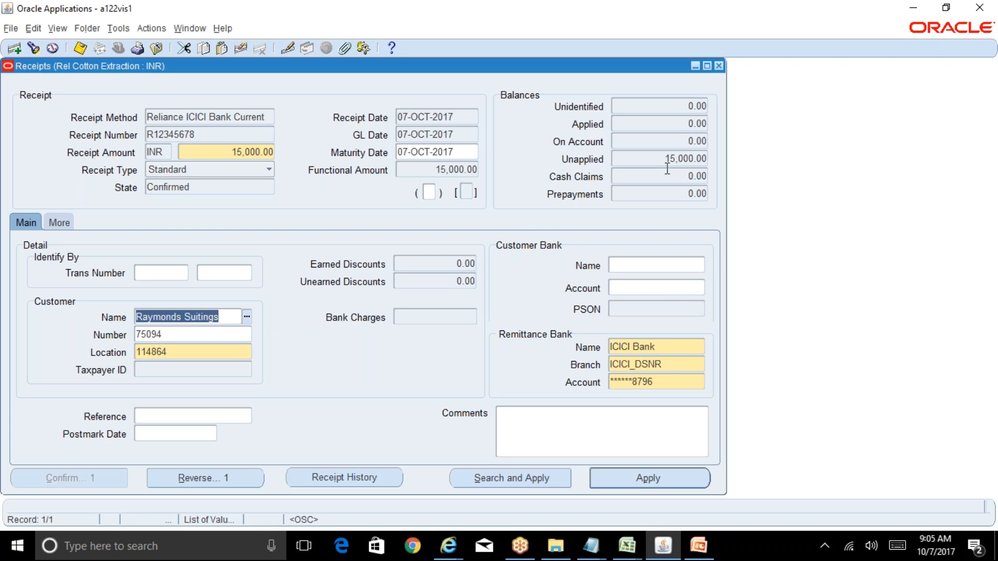
- Switch to Excel and bring the Running Notes_AR sheet of the R12 Table of Contents workbook back up
{"action": "left_click", "coordinate": [624, 552]}
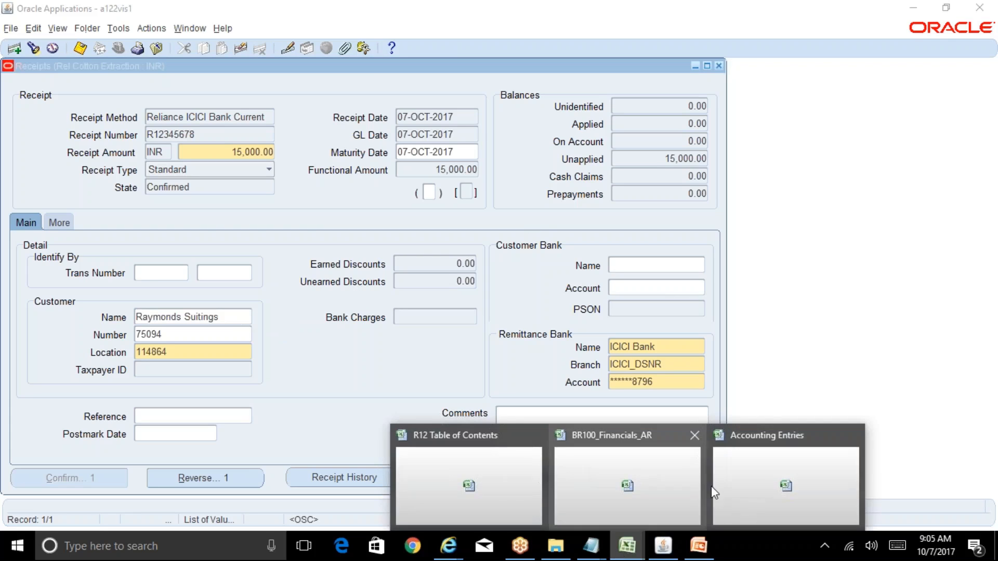
{"action": "left_click", "coordinate": [755, 472]}
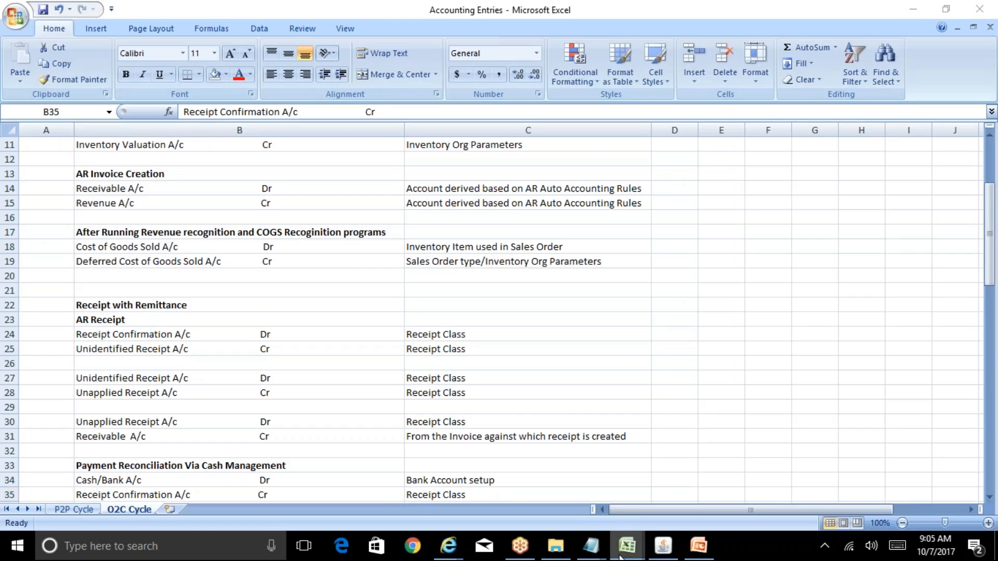
{"action": "mouse_move", "coordinate": [619, 556]}
{"action": "left_click", "coordinate": [563, 490]}
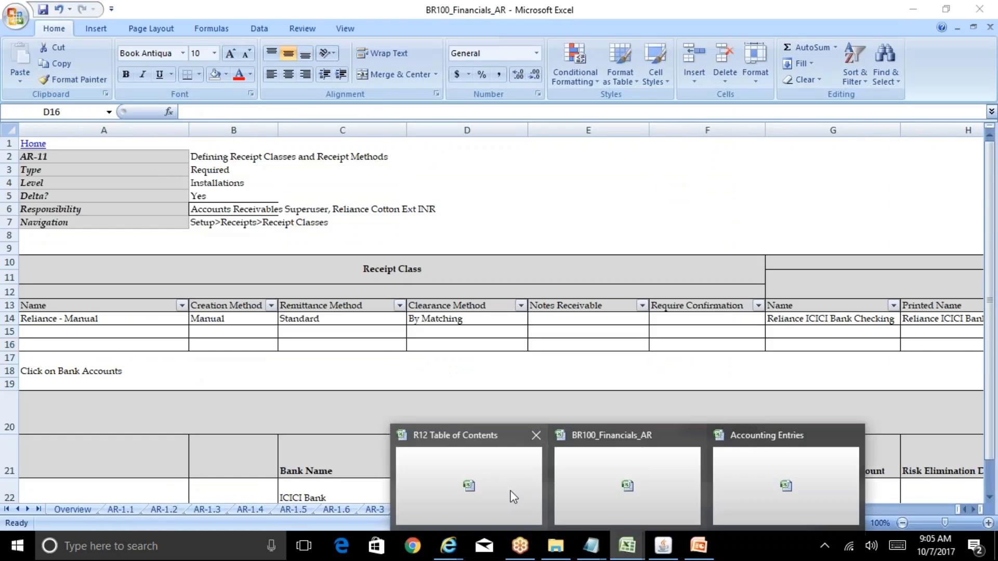
{"action": "left_click", "coordinate": [512, 494]}
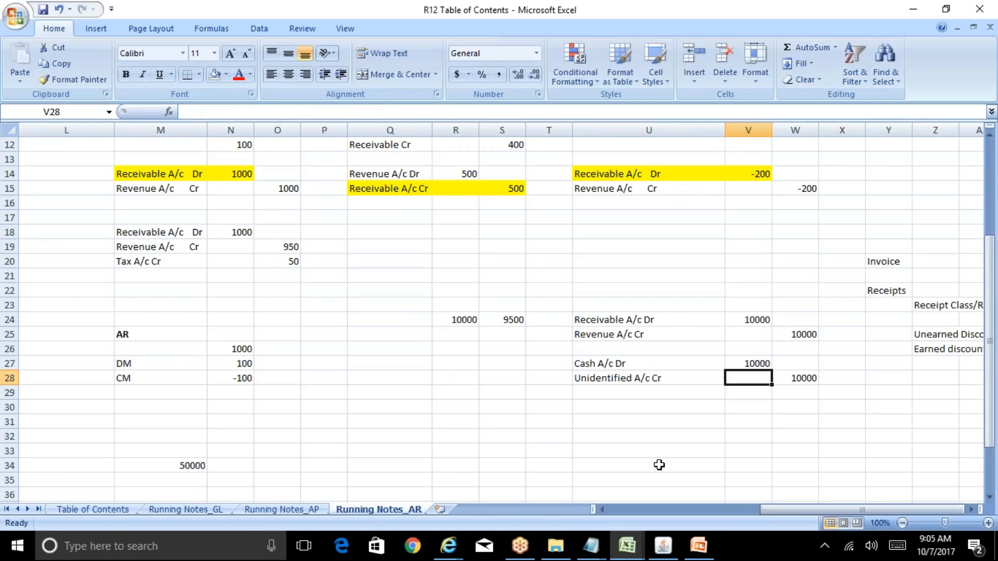
- Review the Cash A/c Dr and Unidentified A/c Cr entry in rows 27 and 28
{"action": "key", "text": "Left"}
{"action": "key", "text": "Down"}
{"action": "key", "text": "Down"}
{"action": "key", "text": "Up"}
{"action": "key", "text": "Up"}
{"action": "key", "text": "Up"}
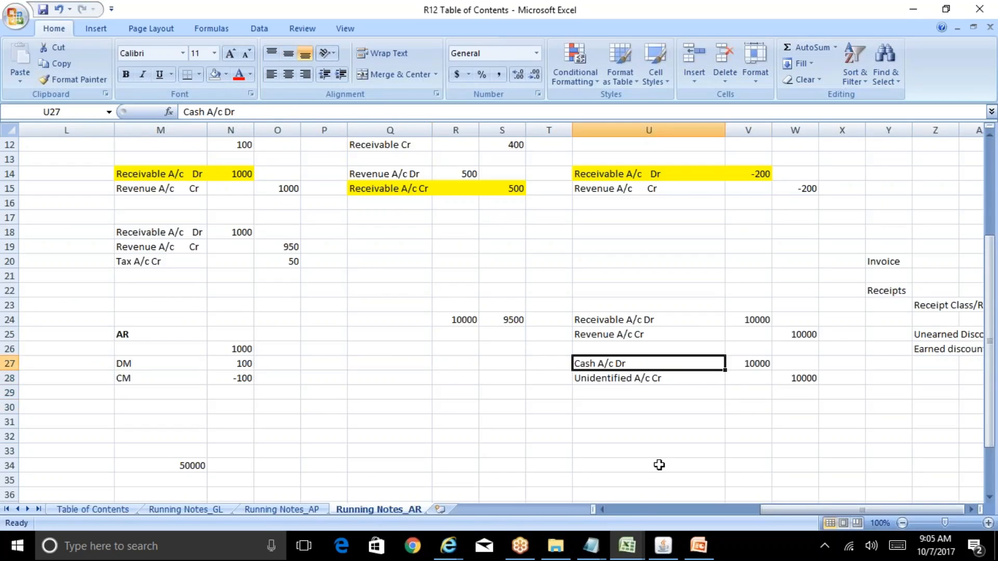
{"action": "key", "text": "Right"}
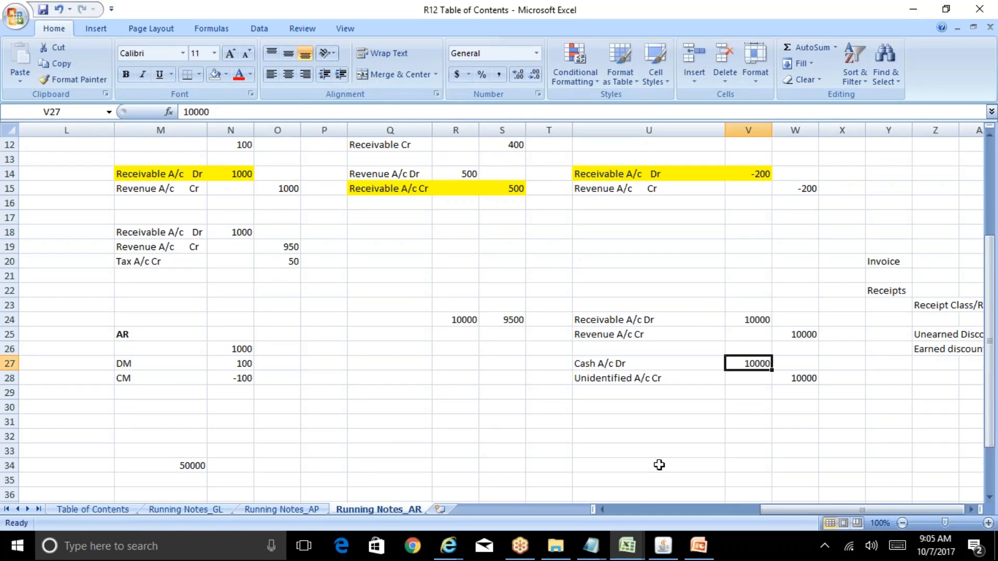
{"action": "key", "text": "Down"}
{"action": "key", "text": "Left"}
{"action": "key", "text": "Up"}
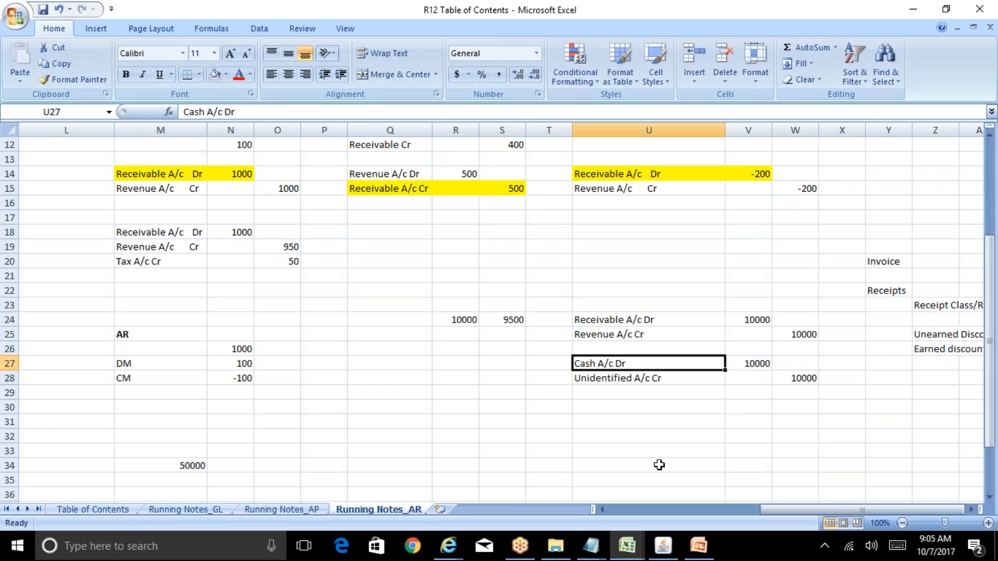
{"action": "key", "text": "Down"}
{"action": "key", "text": "Down"}
{"action": "key", "text": "Down"}
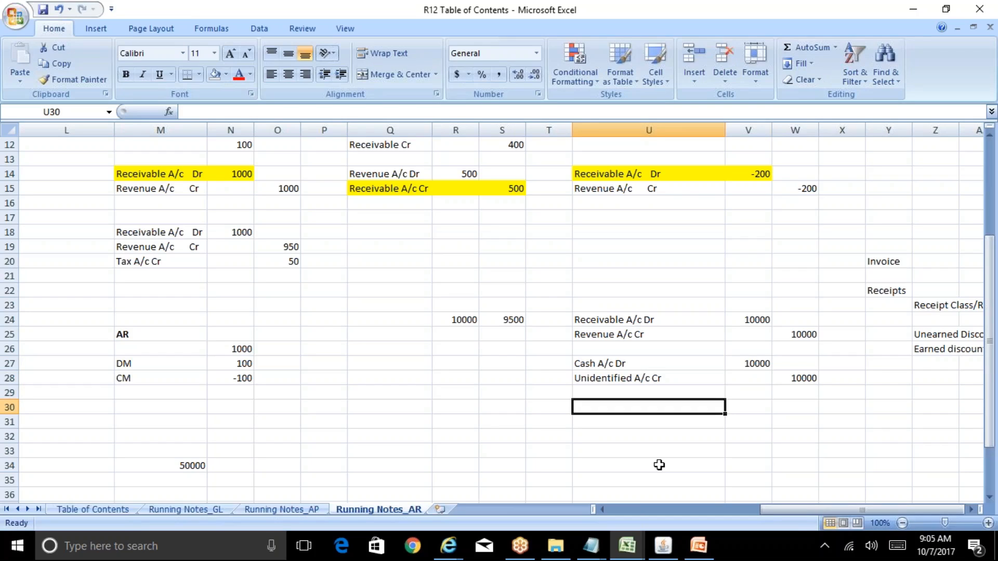
{"action": "type", "text": "U"}
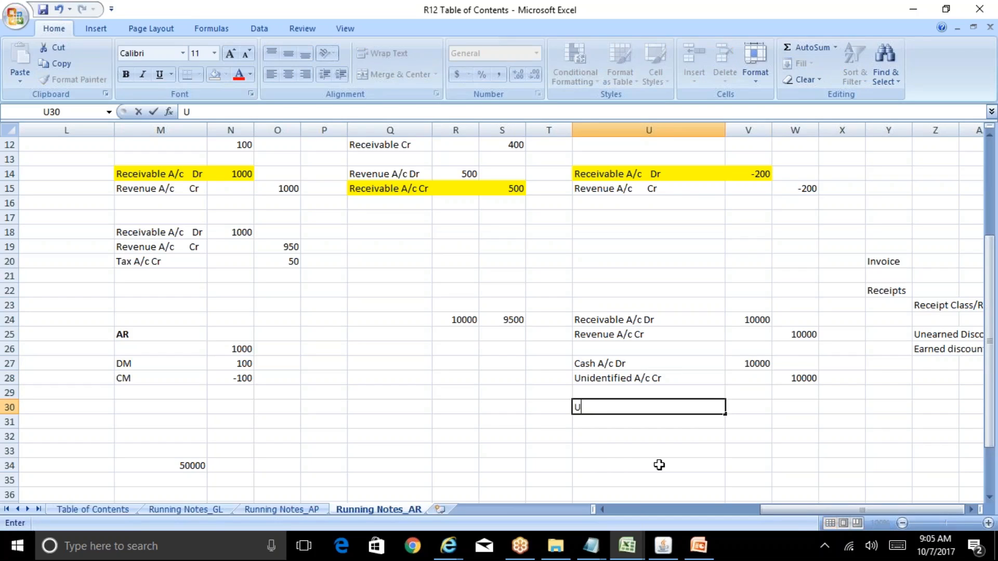
{"action": "type", "text": "napplied A/"}
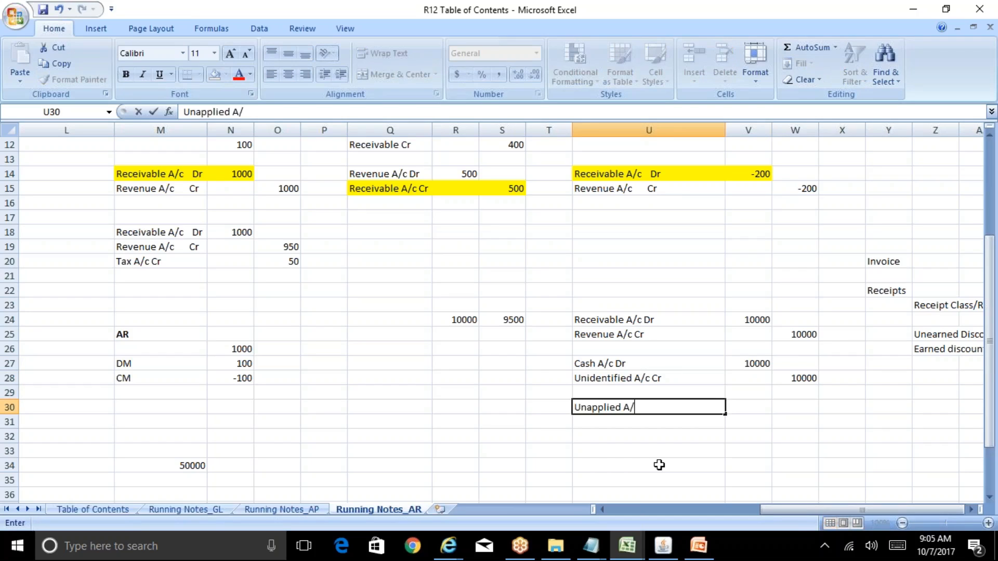
{"action": "key", "text": "BackSpace"}
{"action": "key", "text": "BackSpace"}
{"action": "key", "text": "Escape"}
- Copy the "Unidentified A/c Cr" label from U28 into U30 and change the copy to "Unidentified A/c Dr"
{"action": "key", "text": "Up"}
{"action": "key", "text": "Up"}
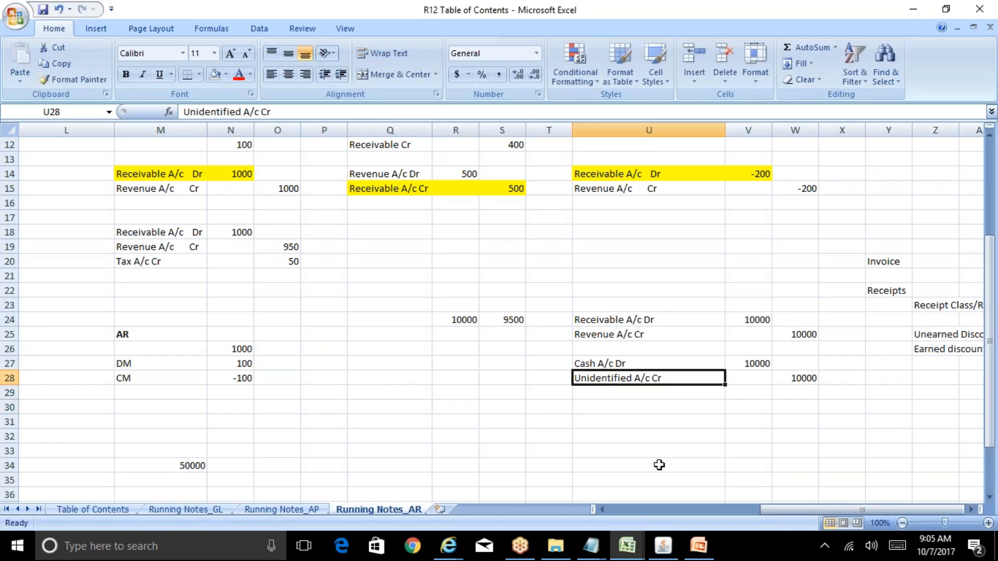
{"action": "key", "text": "ctrl+c"}
{"action": "key", "text": "Down"}
{"action": "key", "text": "Down"}
{"action": "key", "text": "ctrl+v"}
{"action": "key", "text": "F2"}
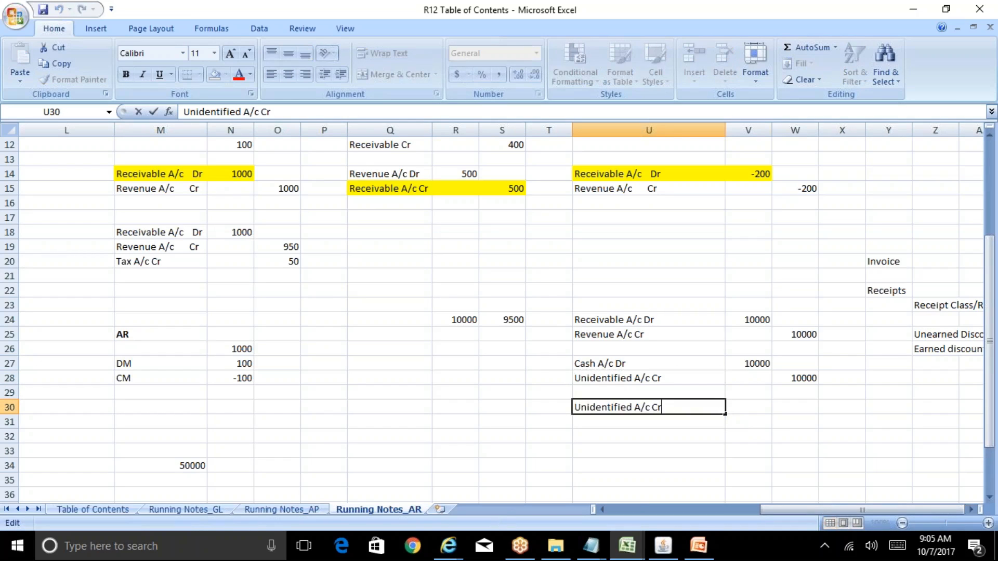
{"action": "key", "text": "BackSpace"}
{"action": "key", "text": "BackSpace"}
{"action": "type", "text": "Dr"}
{"action": "key", "text": "Return"}
- Enter 10000 in V30 as the debit amount of the Unidentified line
{"action": "key", "text": "Up"}
{"action": "key", "text": "Right"}
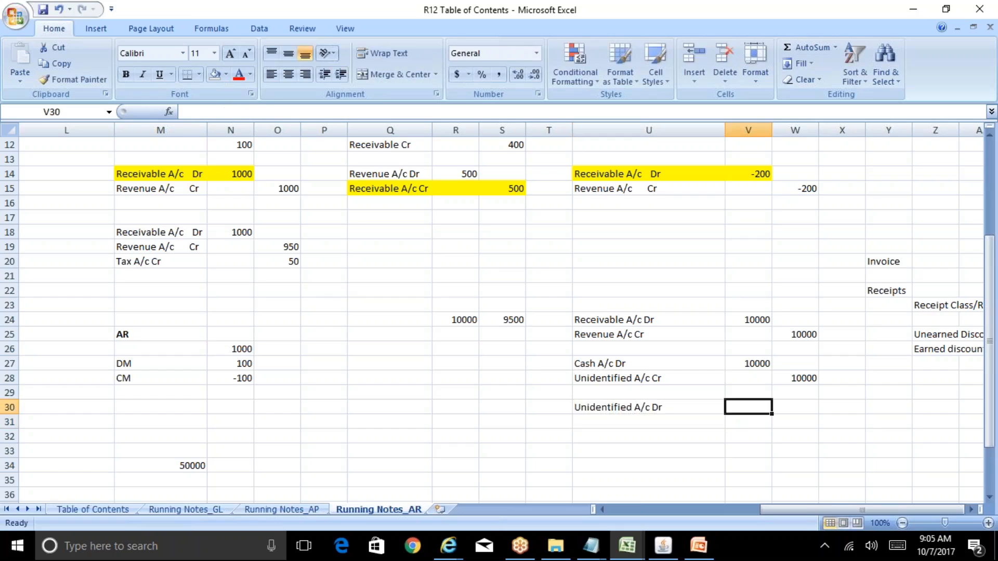
{"action": "type", "text": "10000"}
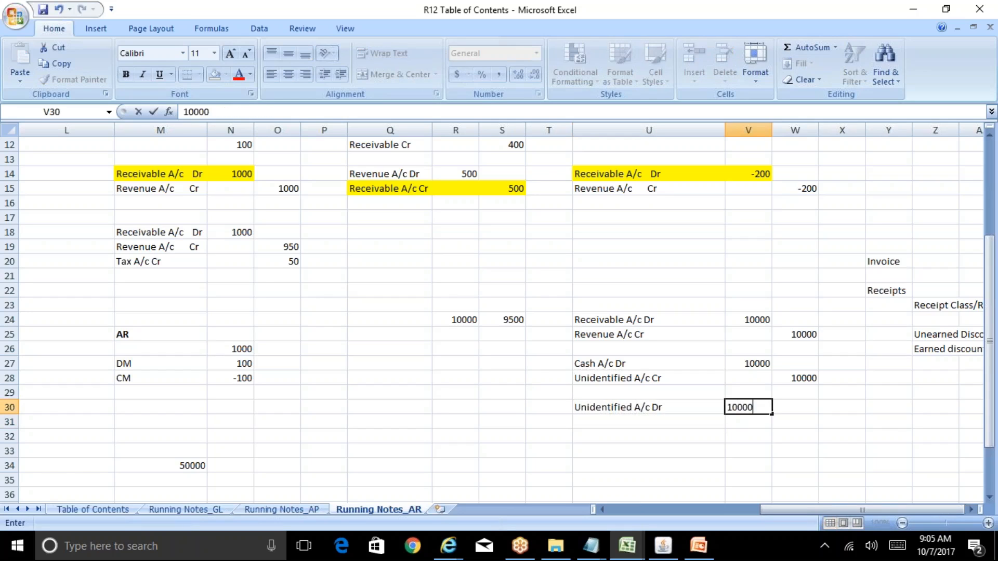
{"action": "key", "text": "Return"}
- Add the offsetting line in row 31 with 10000 in W31 and the label "Unapplied A/c Dr" in U31
{"action": "key", "text": "Right"}
{"action": "type", "text": "10000"}
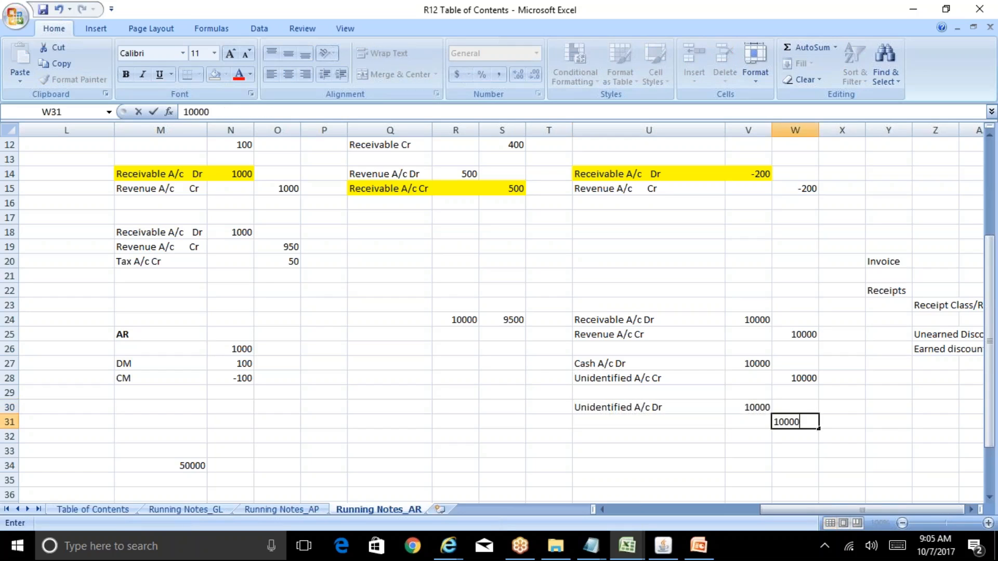
{"action": "key", "text": "Left"}
{"action": "key", "text": "Left"}
{"action": "type", "text": "Unappl"}
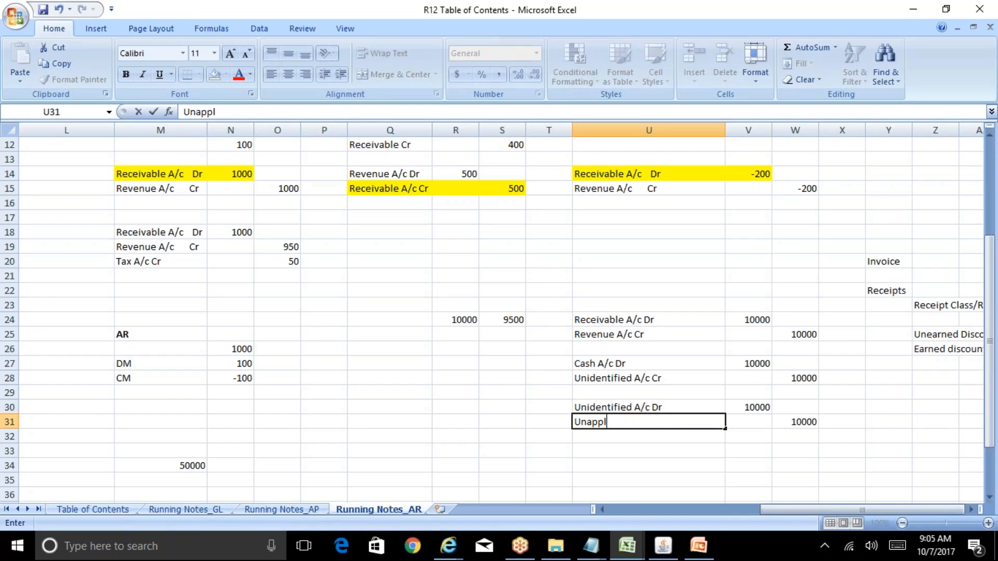
{"action": "type", "text": "ied A/c Dr"}
{"action": "key", "text": "Return"}
- Highlight the Unidentified A/c Cr line U28:W28 and the Unidentified A/c Dr line U30:V30 in yellow
{"action": "key", "text": "Up"}
{"action": "key", "text": "Up"}
{"action": "key", "text": "Up"}
{"action": "key", "text": "Up"}
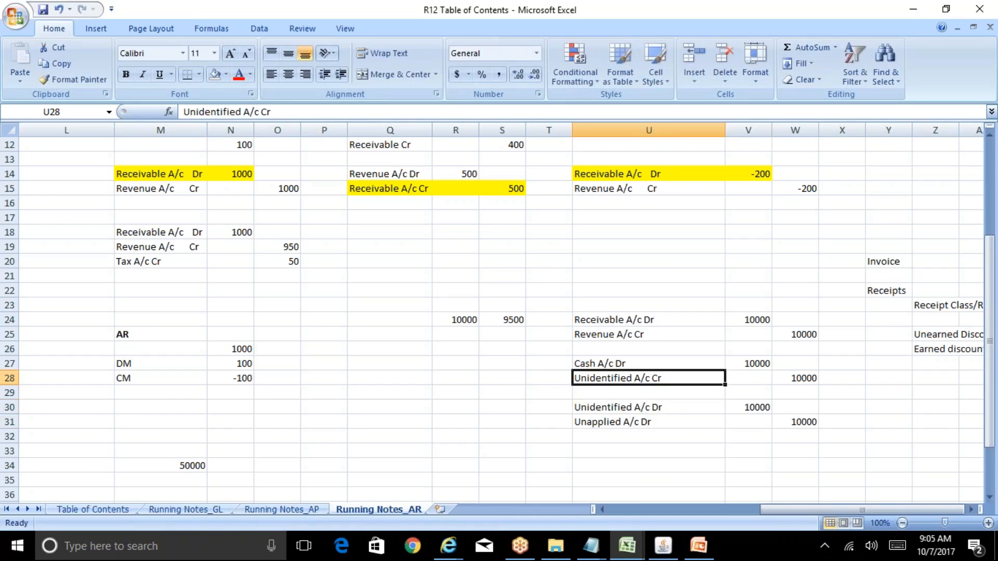
{"action": "key", "text": "shift+Right"}
{"action": "key", "text": "shift+Right"}
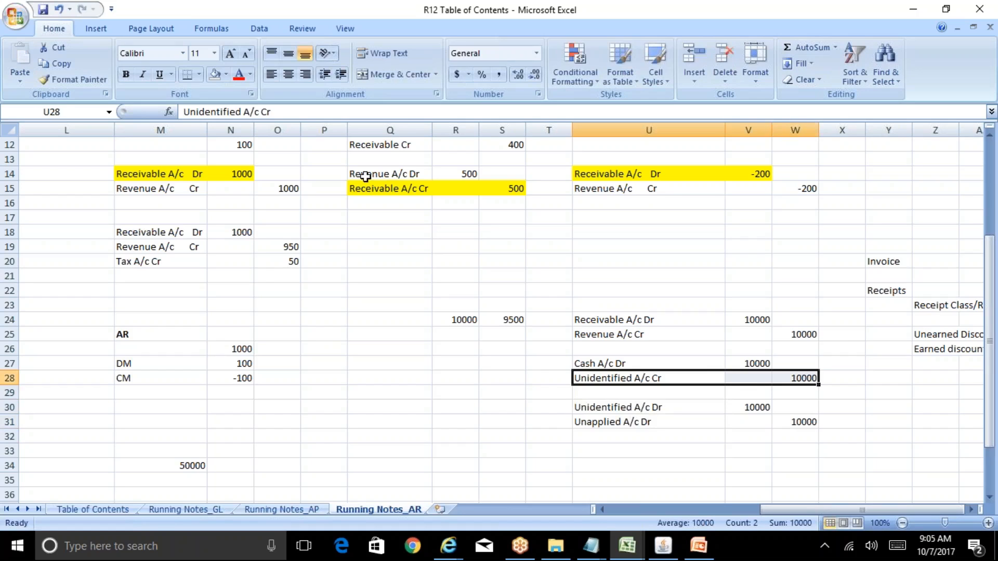
{"action": "left_click", "coordinate": [228, 77]}
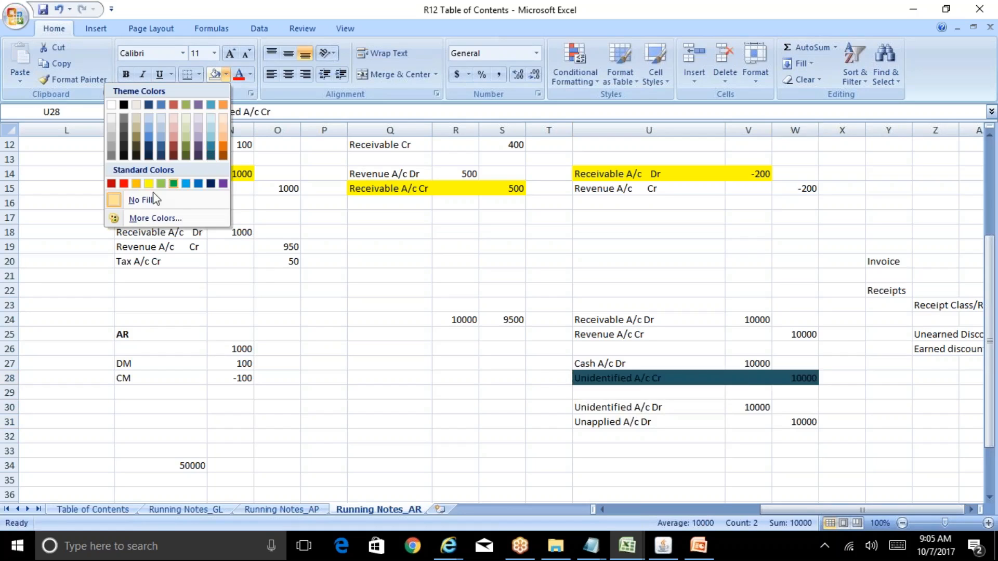
{"action": "left_click", "coordinate": [152, 180]}
{"action": "left_click_drag", "start_coordinate": [593, 407], "coordinate": [742, 412]}
{"action": "left_click", "coordinate": [214, 73]}
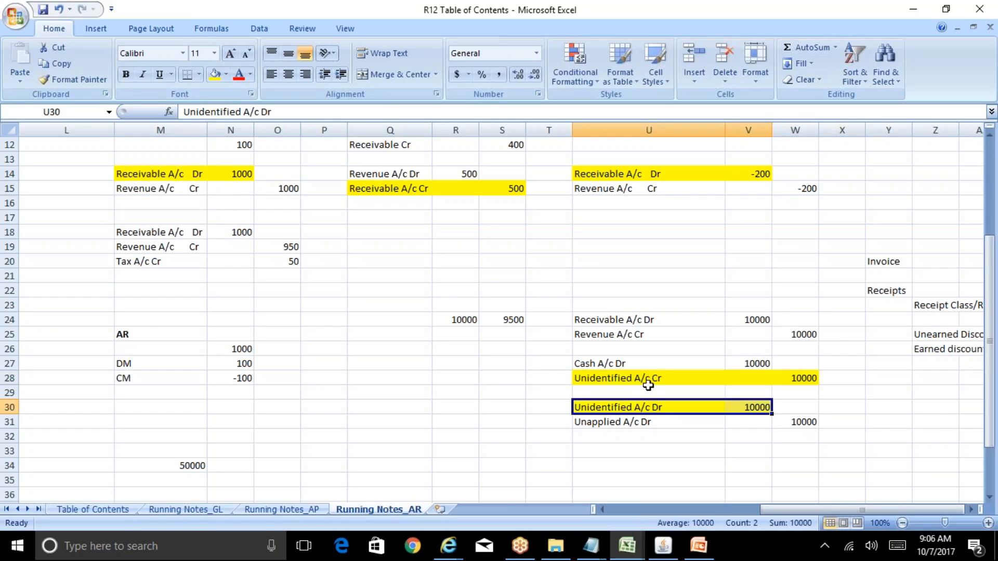
- Switch to Oracle Applications and open the Applications window of the Raymonds Suitings receipt
{"action": "left_click", "coordinate": [663, 422]}
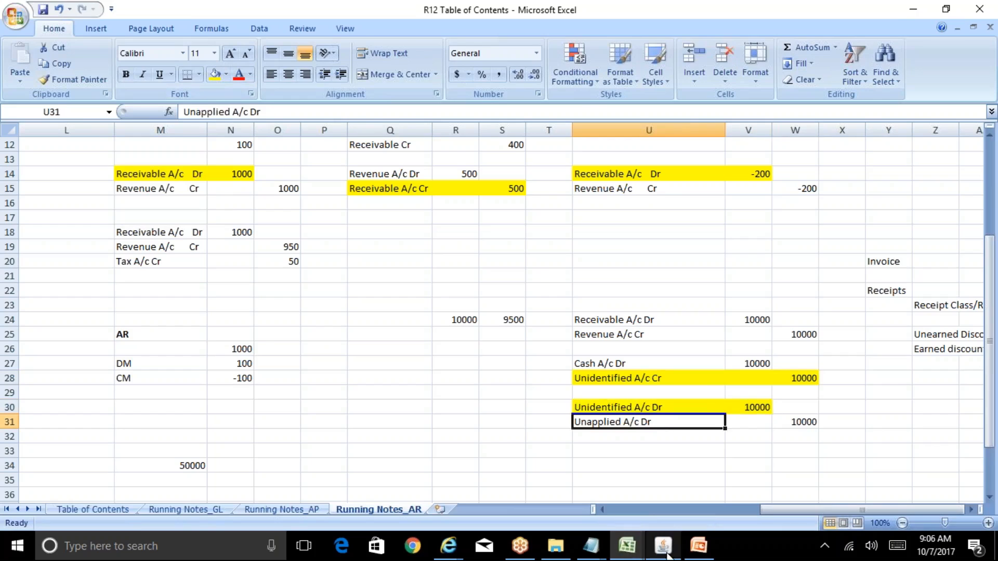
{"action": "left_click", "coordinate": [663, 545]}
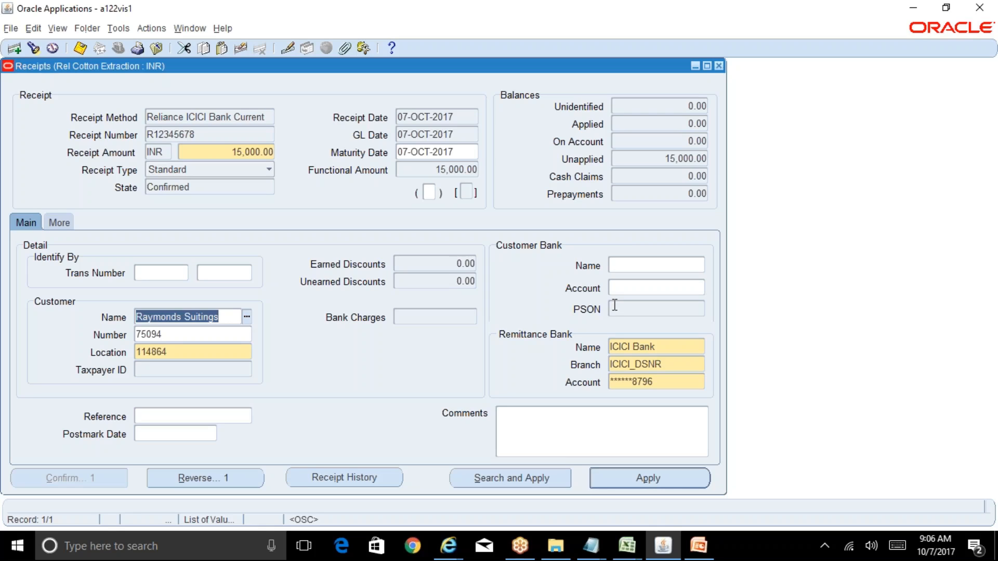
{"action": "left_click", "coordinate": [648, 478]}
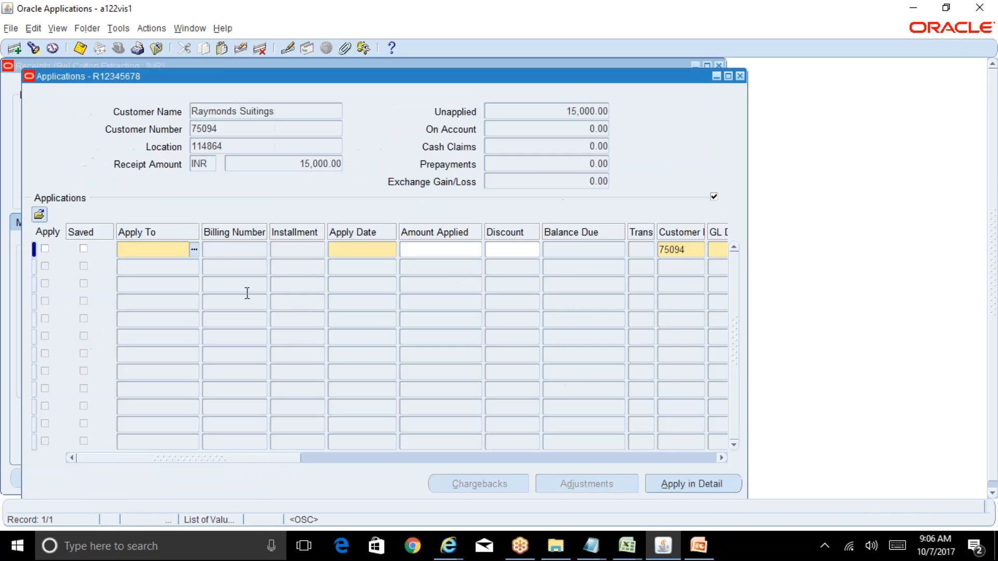
- Apply the receipt to invoice 10089 from the open items for 15,000.00 and save the application
{"action": "left_click", "coordinate": [194, 249]}
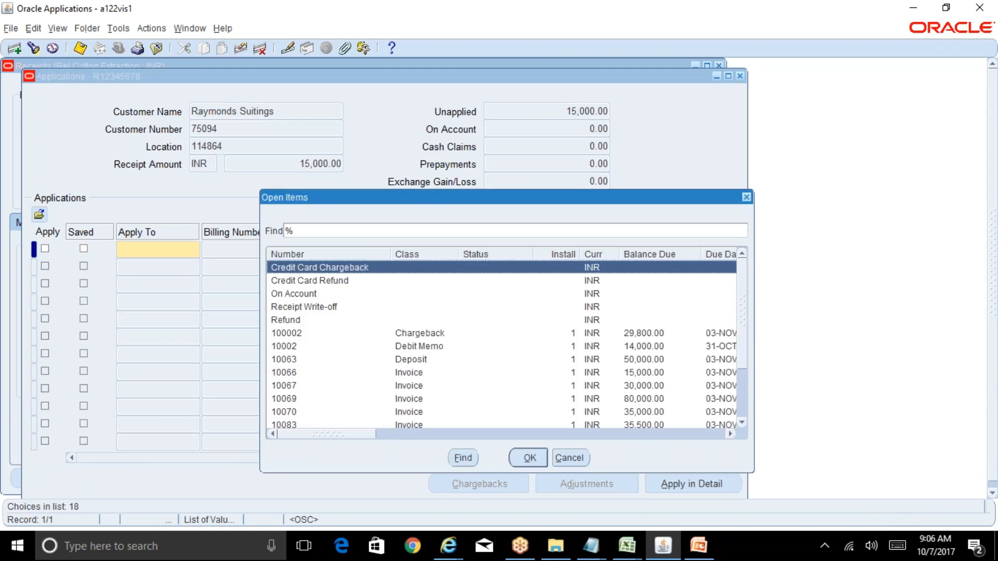
{"action": "scroll", "coordinate": [748, 358], "scroll_direction": "down", "scroll_amount": 2}
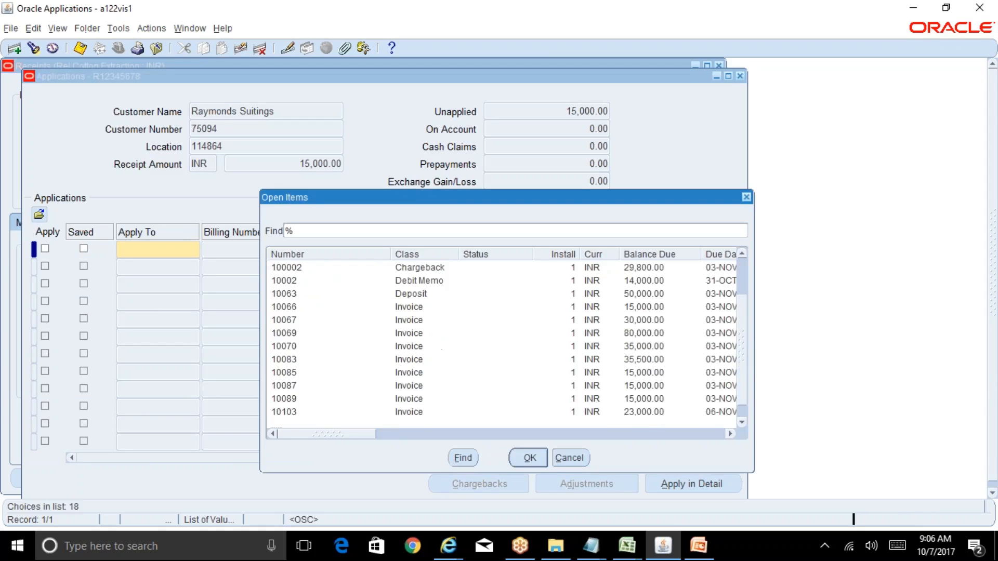
{"action": "left_click", "coordinate": [412, 389]}
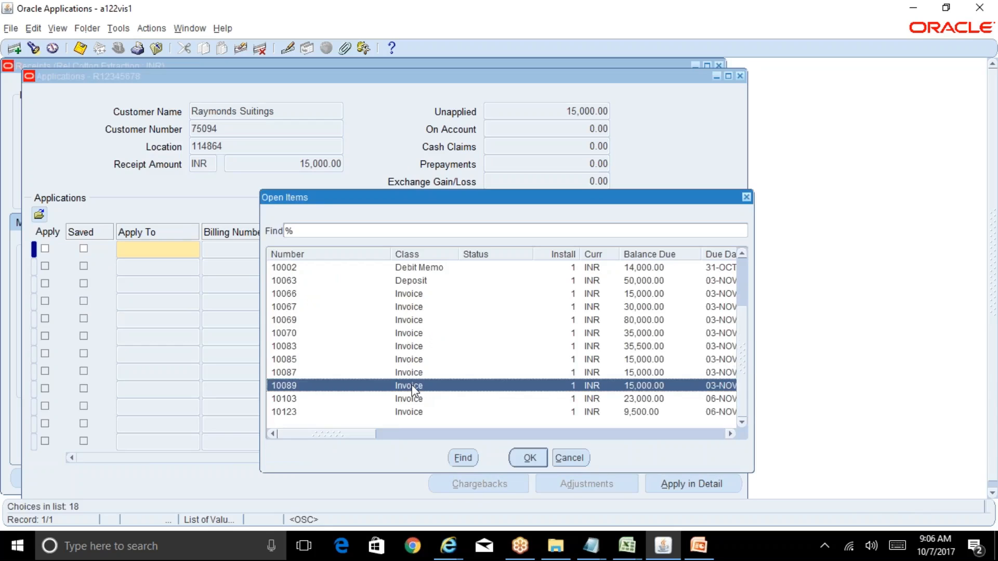
{"action": "left_click", "coordinate": [528, 458]}
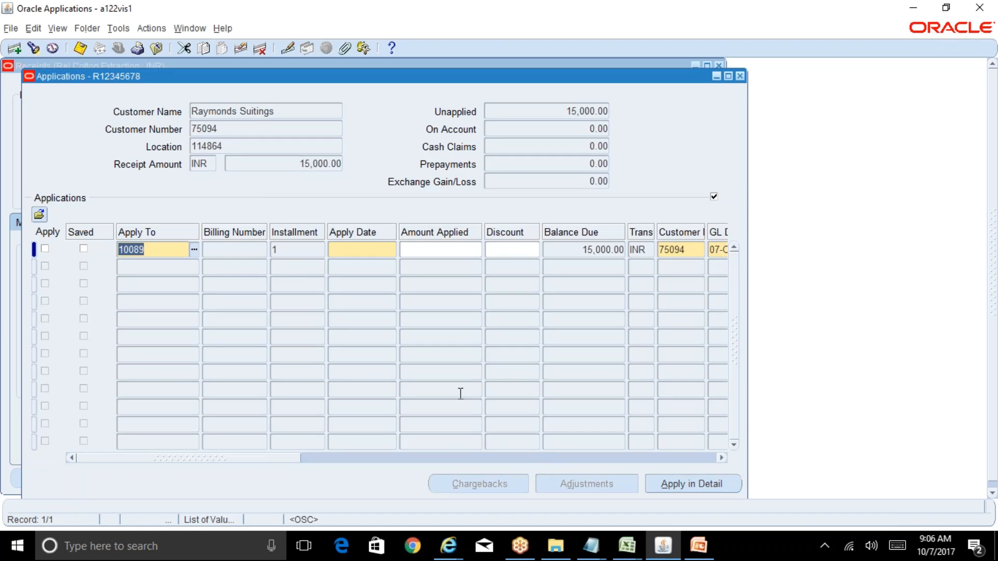
{"action": "key", "text": "Tab"}
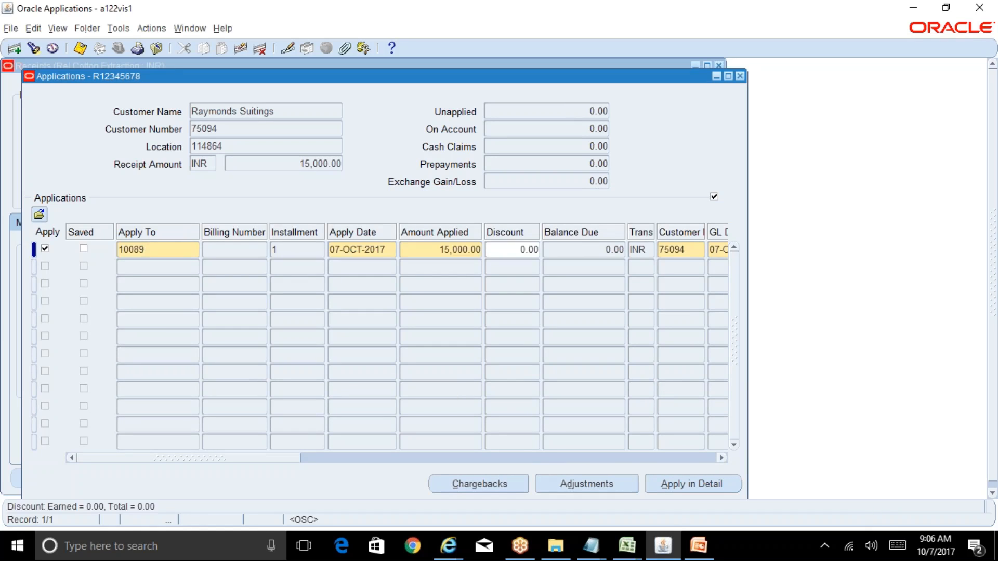
{"action": "key", "text": "ctrl+s"}
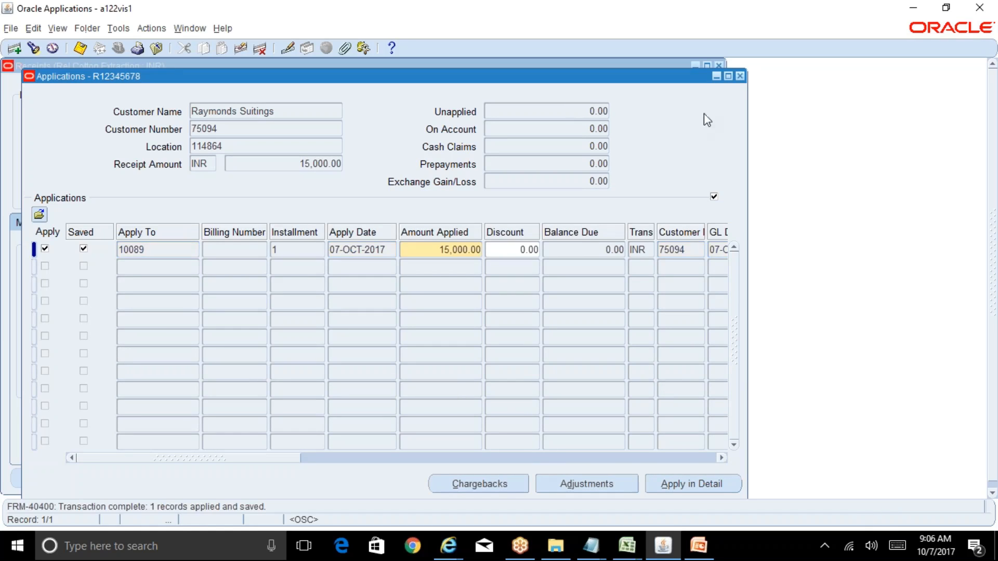
- Return to the receipt to check its Applied balance, and switch to the R12 Table of Contents workbook in Excel
{"action": "left_click", "coordinate": [740, 76]}
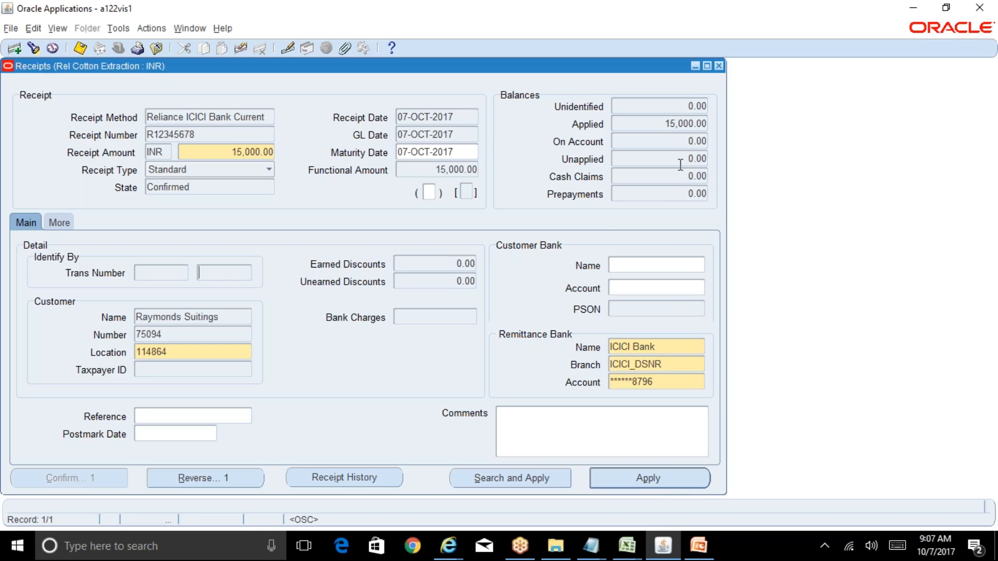
{"action": "double_click", "coordinate": [679, 123]}
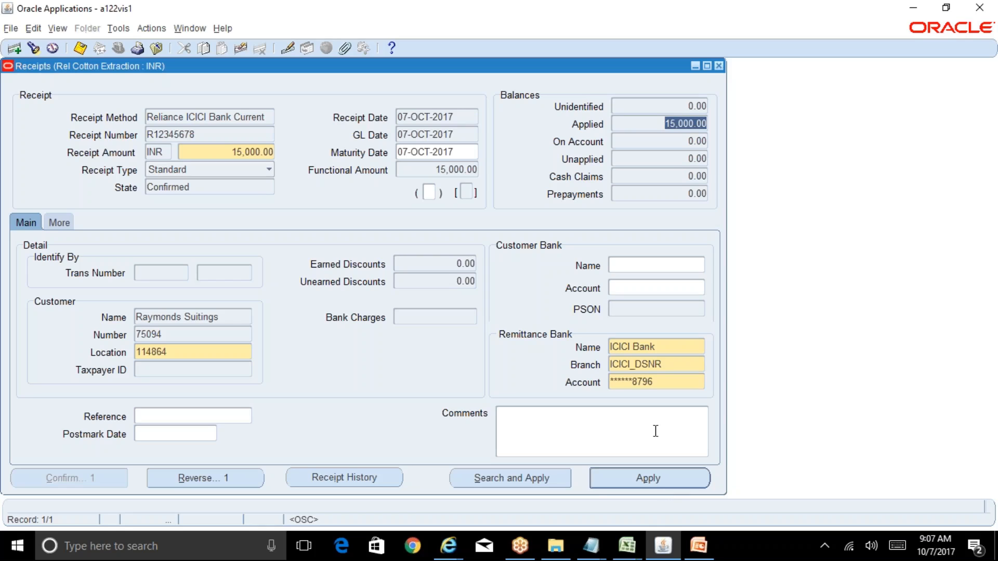
{"action": "left_click", "coordinate": [638, 541]}
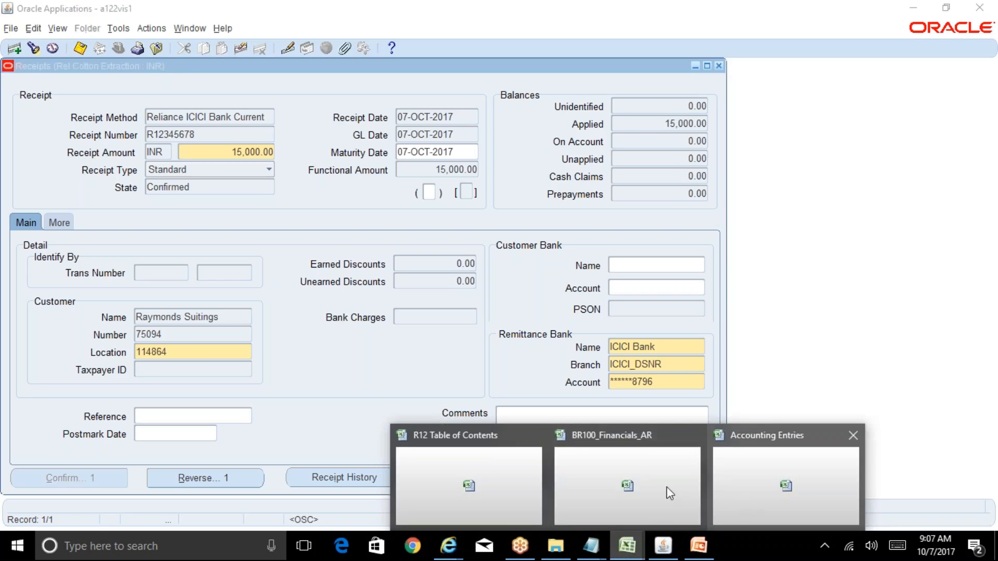
{"action": "left_click", "coordinate": [528, 492]}
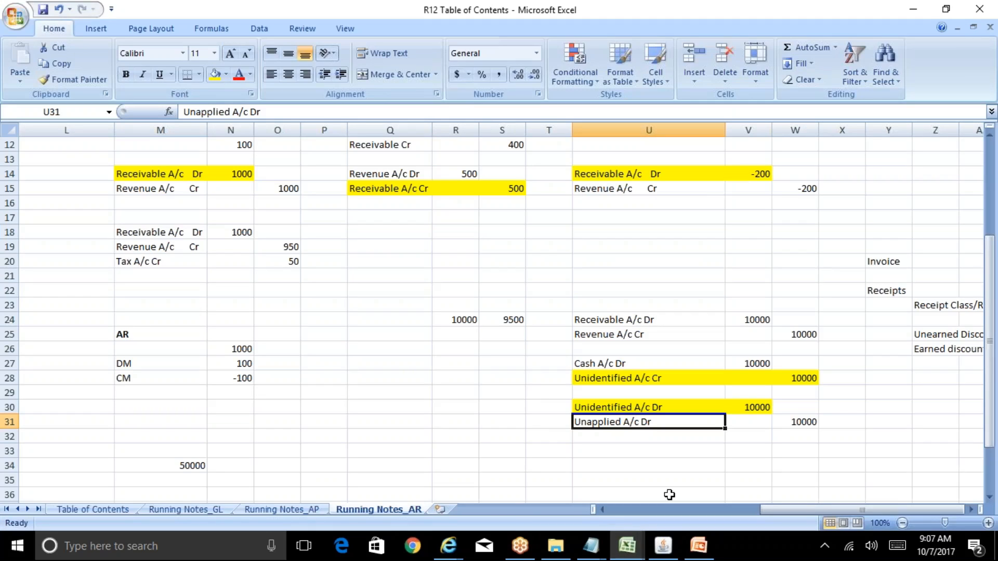
- Copy the Unapplied line U31:W31 to row 33
{"action": "key", "text": "shift+Right"}
{"action": "key", "text": "shift+Right"}
{"action": "key", "text": "ctrl+c"}
{"action": "key", "text": "Down"}
{"action": "key", "text": "Down"}
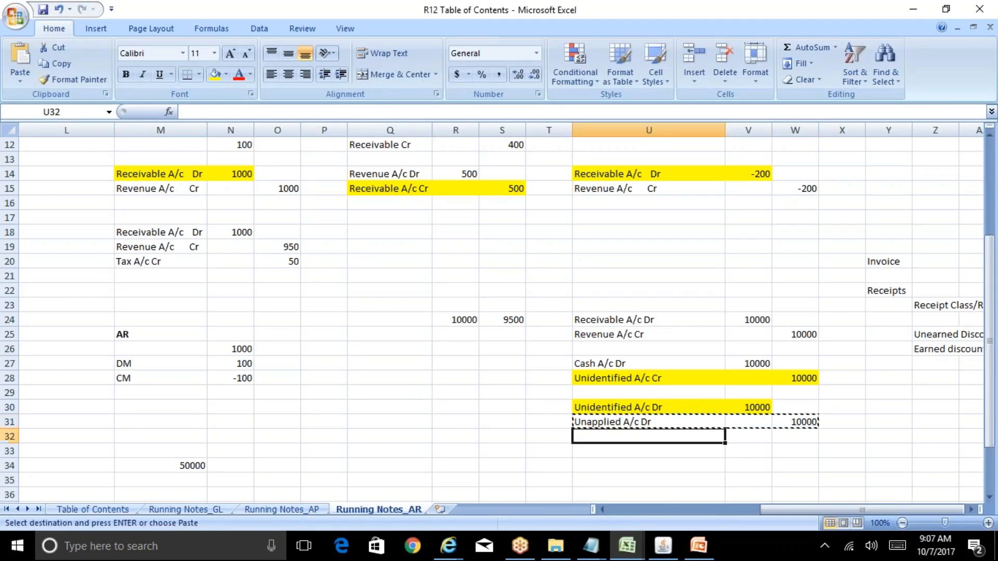
{"action": "key", "text": "Return"}
- Move the 10000 amount of the new Unapplied line from W33 to the debit cell V33
{"action": "key", "text": "Right"}
{"action": "key", "text": "Right"}
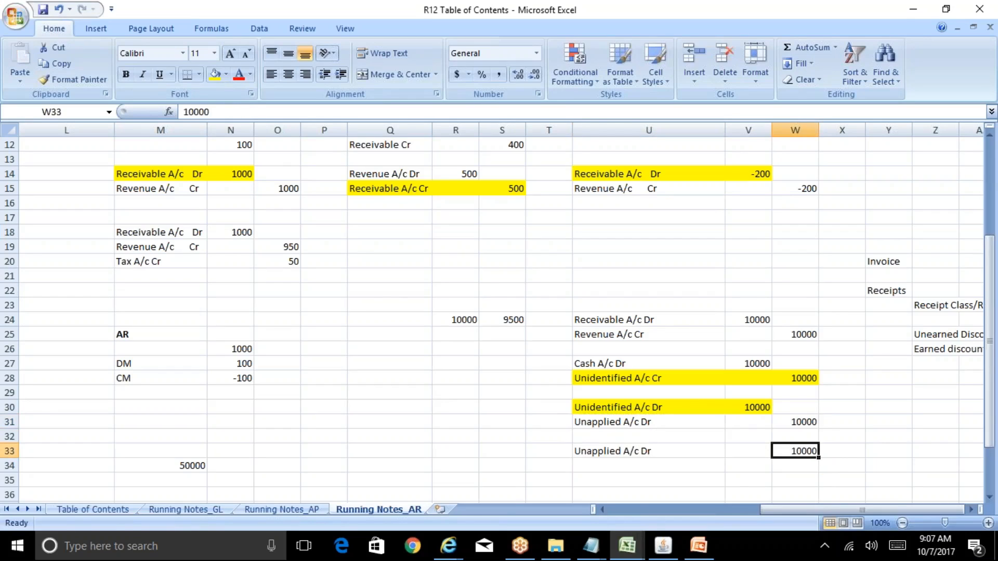
{"action": "key", "text": "ctrl+c"}
{"action": "key", "text": "Left"}
{"action": "key", "text": "Return"}
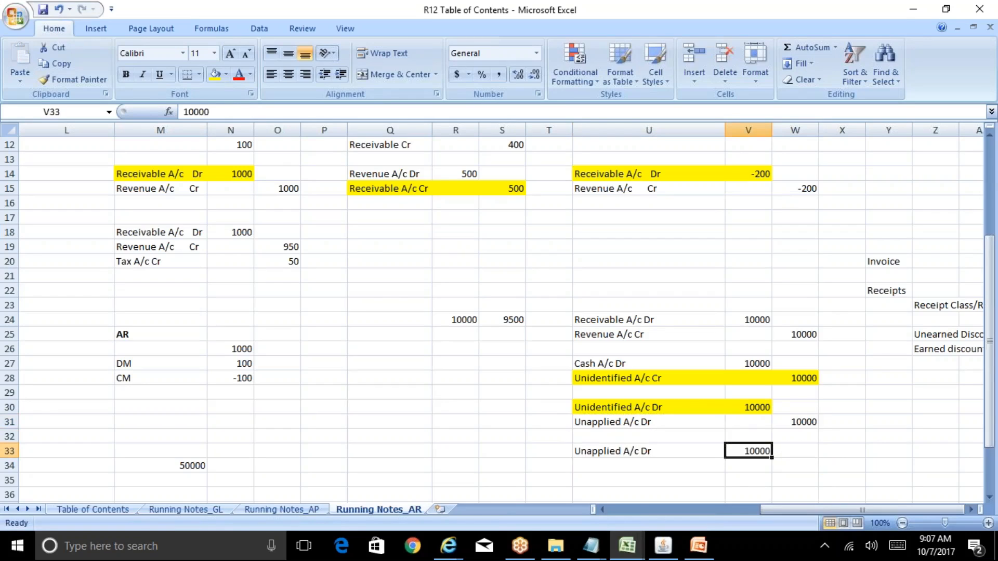
- Change the label in U31 to "Unapplied A/c Cr", keeping "Unapplied A/c Dr" in U33
{"action": "key", "text": "Left"}
{"action": "key", "text": "Up"}
{"action": "key", "text": "Up"}
{"action": "key", "text": "F2"}
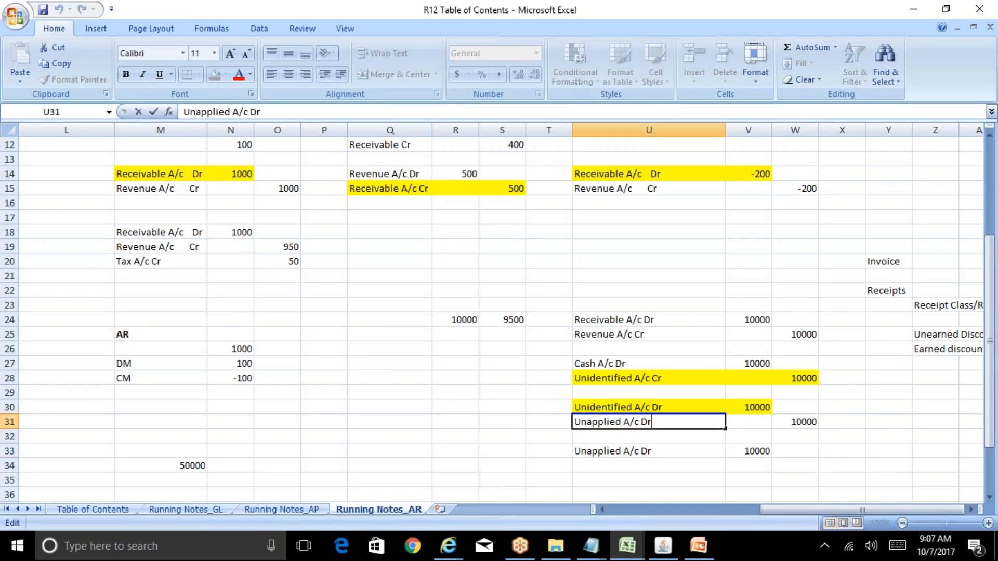
{"action": "key", "text": "BackSpace"}
{"action": "key", "text": "BackSpace"}
{"action": "type", "text": "Cr"}
{"action": "key", "text": "Return"}
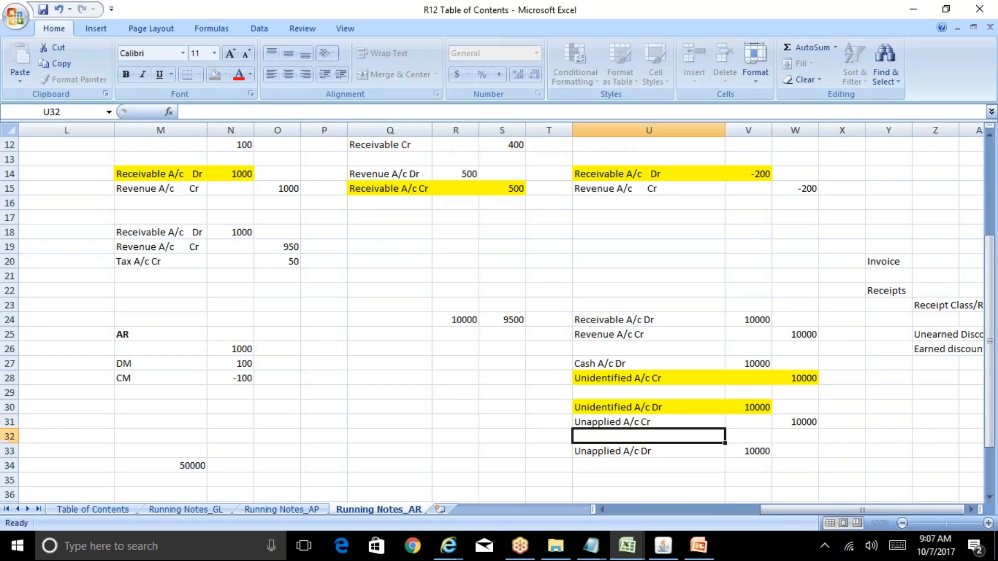
{"action": "key", "text": "Down"}
{"action": "key", "text": "F2"}
{"action": "key", "text": "Return"}
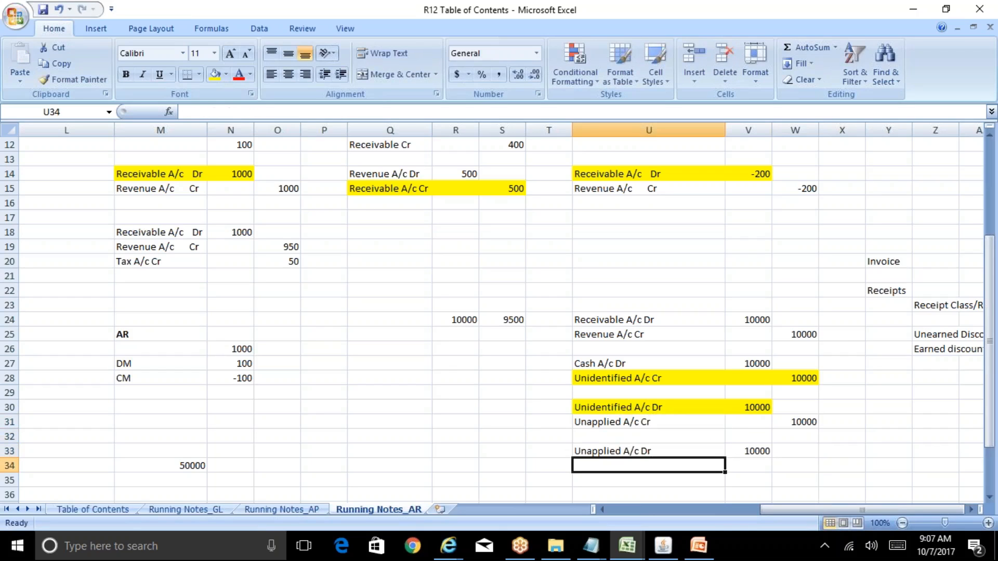
- Label cell U34 "Receivables A/c Cr" under the Unapplied debit line
{"action": "type", "text": "Recei"}
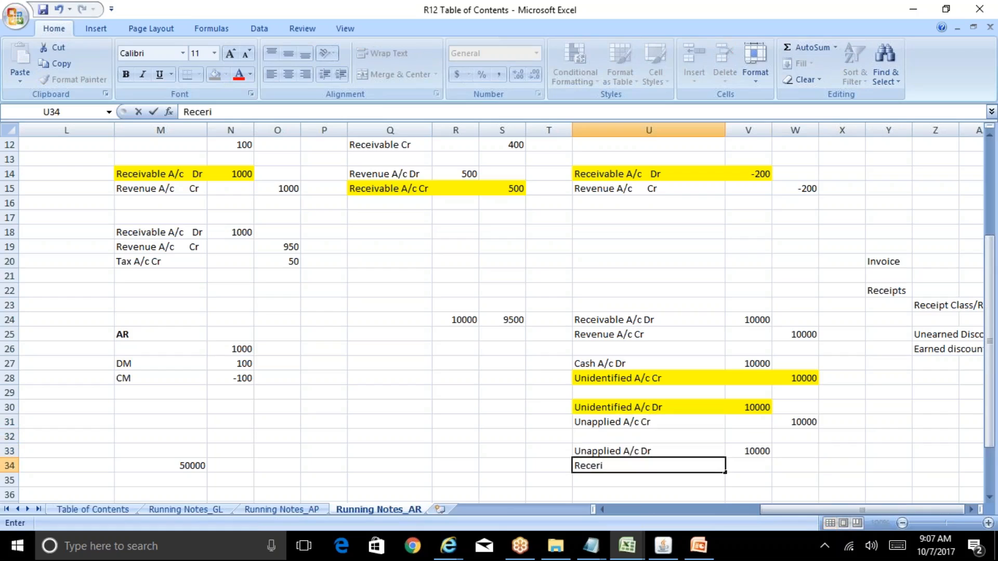
{"action": "type", "text": "vables Cr"}
{"action": "key", "text": "Return"}
{"action": "key", "text": "Up"}
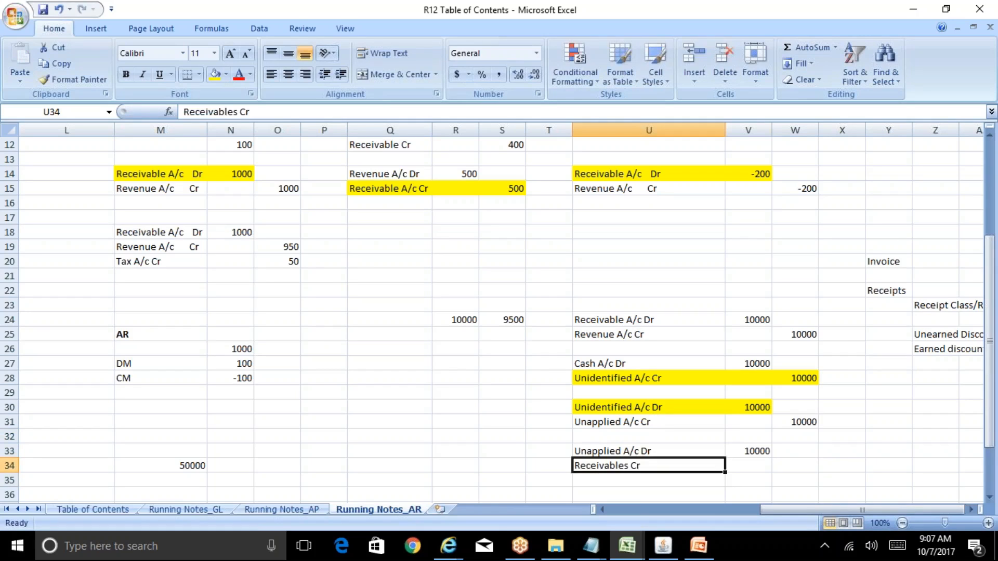
{"action": "key", "text": "F2"}
{"action": "key", "text": "BackSpace"}
{"action": "key", "text": "BackSpace"}
{"action": "type", "text": "A/c Cr"}
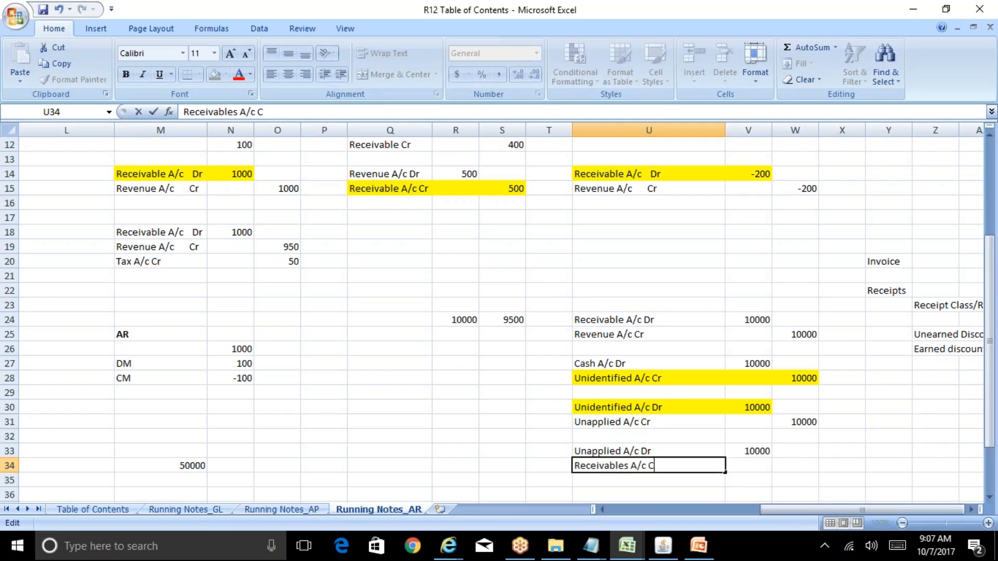
{"action": "key", "text": "Return"}
- Enter the Receivables credit amount of 10000 in W34
{"action": "key", "text": "Up"}
{"action": "key", "text": "Right"}
{"action": "key", "text": "Right"}
{"action": "type", "text": "10000"}
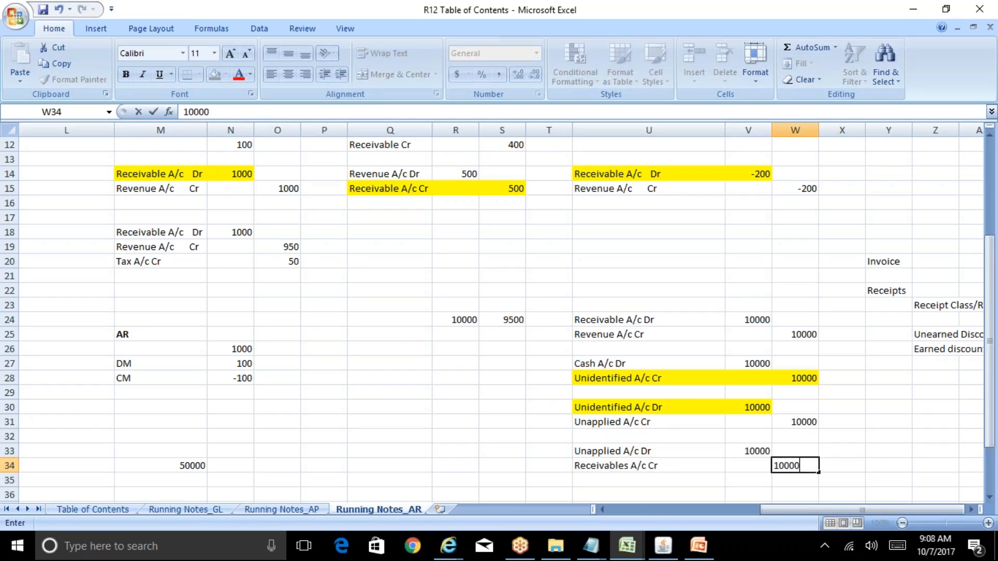
{"action": "key", "text": "Up"}
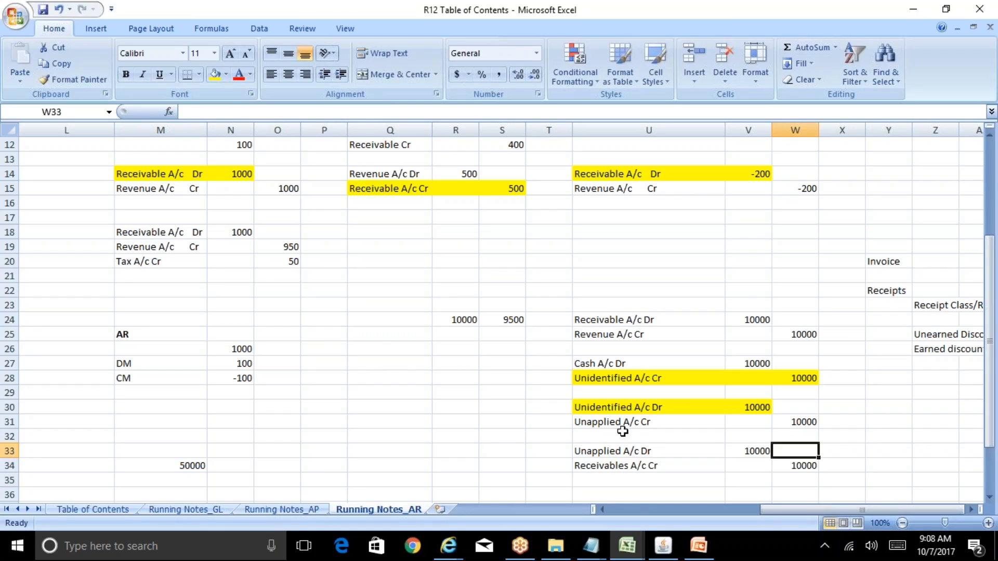
- Highlight the Unapplied credit line U31:W31 and the Unapplied debit line U33:W33 in yellow
{"action": "left_click_drag", "start_coordinate": [610, 420], "coordinate": [784, 424]}
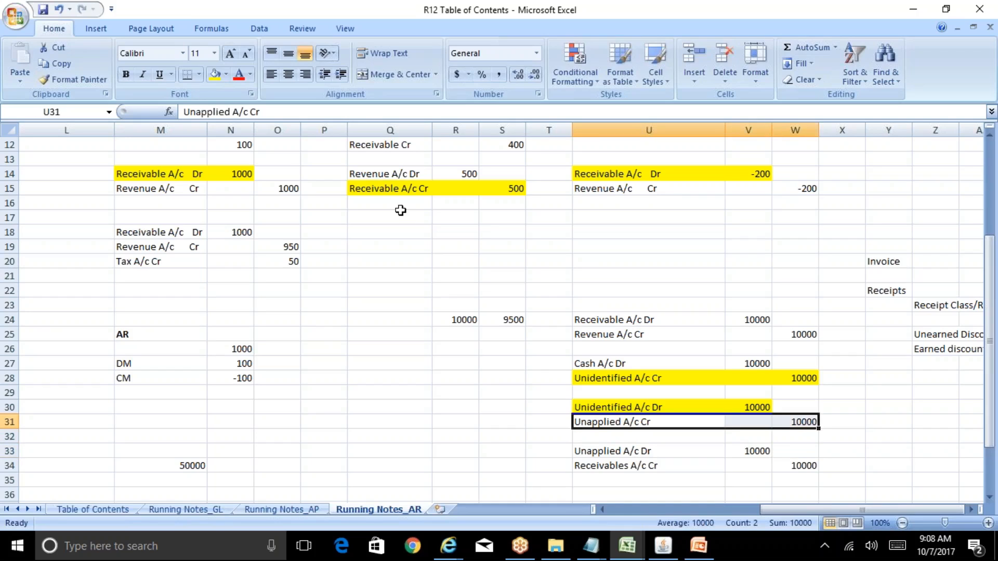
{"action": "left_click", "coordinate": [215, 74]}
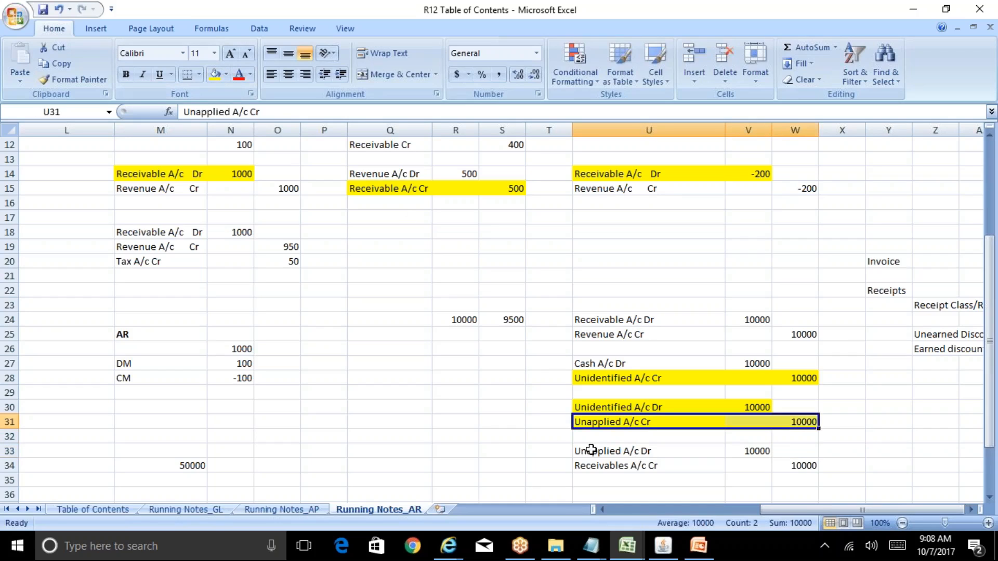
{"action": "left_click_drag", "start_coordinate": [590, 451], "coordinate": [783, 448]}
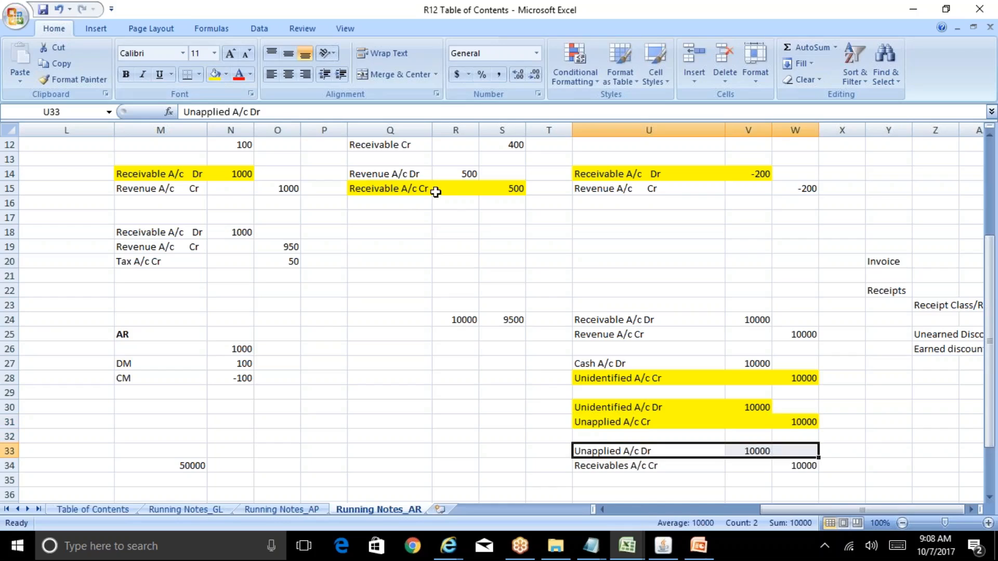
{"action": "left_click", "coordinate": [215, 74]}
- Review the Cash line in U27 and the Receivables line in U34 against the receipt's balances in Oracle Applications
{"action": "left_click", "coordinate": [616, 363]}
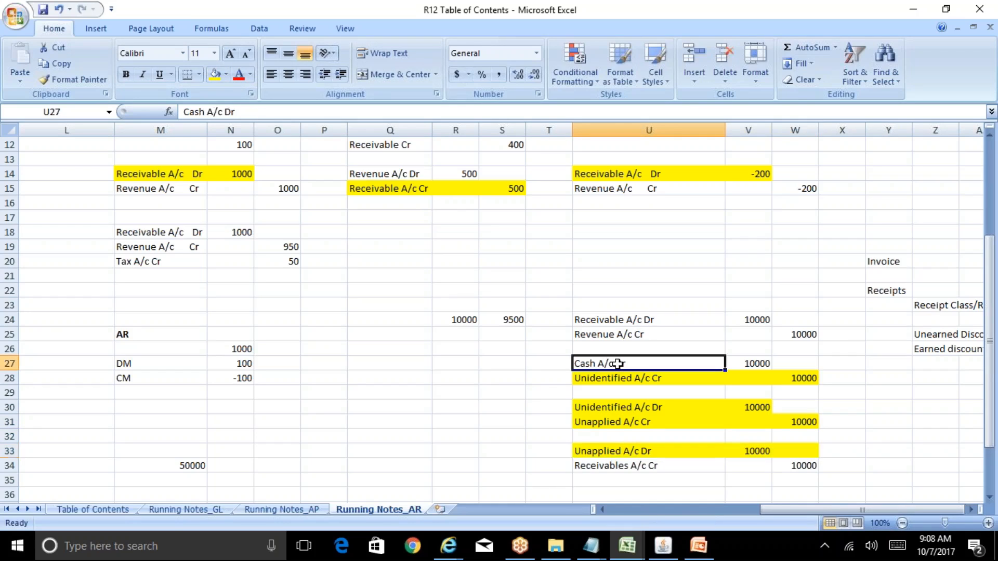
{"action": "left_click", "coordinate": [654, 467]}
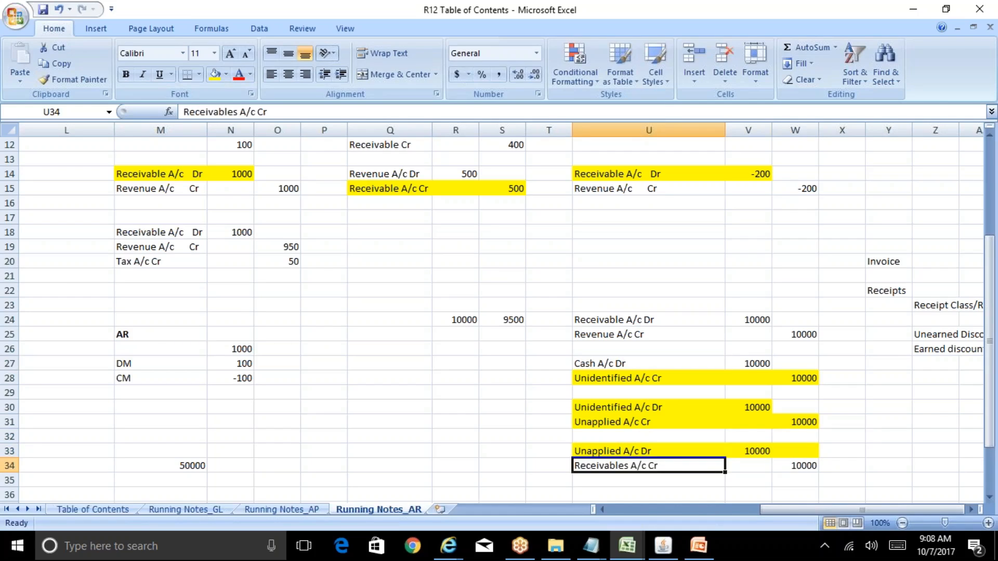
{"action": "left_click", "coordinate": [663, 547]}
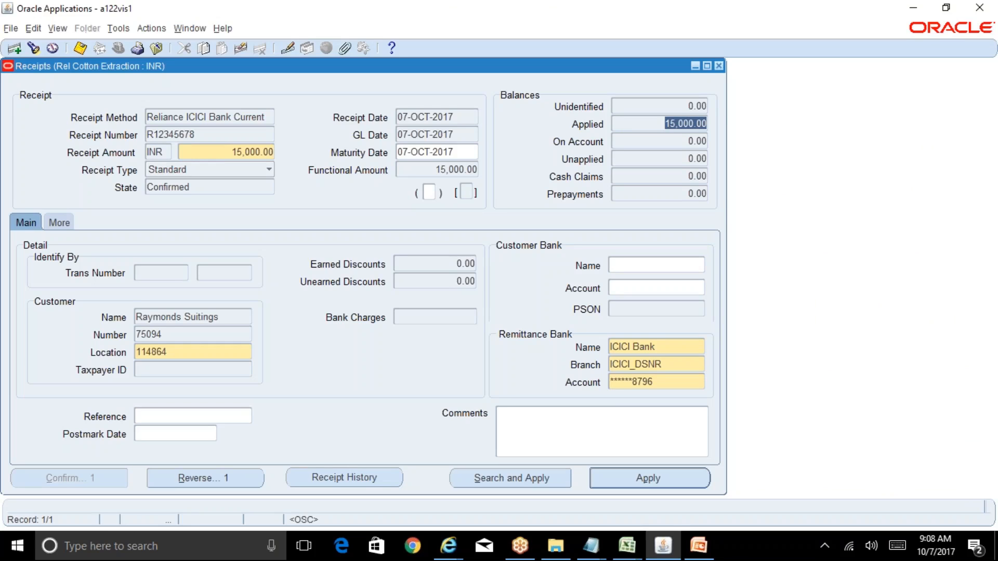
{"action": "left_click", "coordinate": [625, 545]}
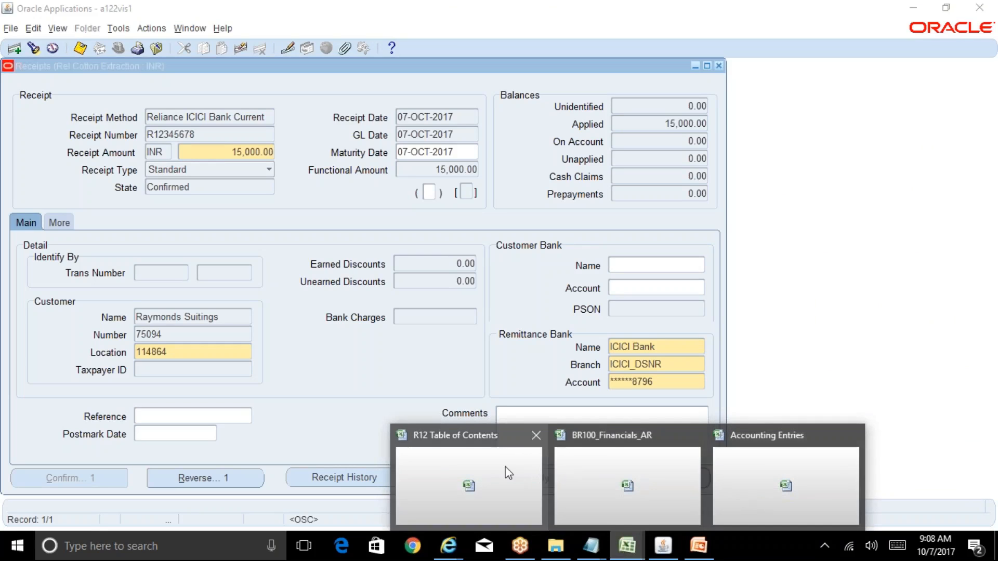
{"action": "left_click", "coordinate": [504, 466]}
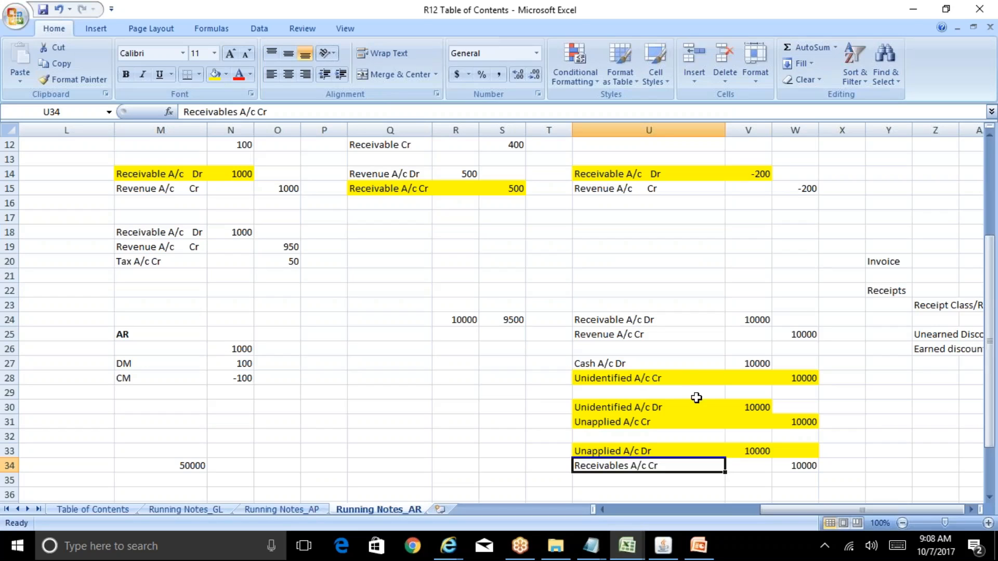
{"action": "left_click", "coordinate": [663, 546]}
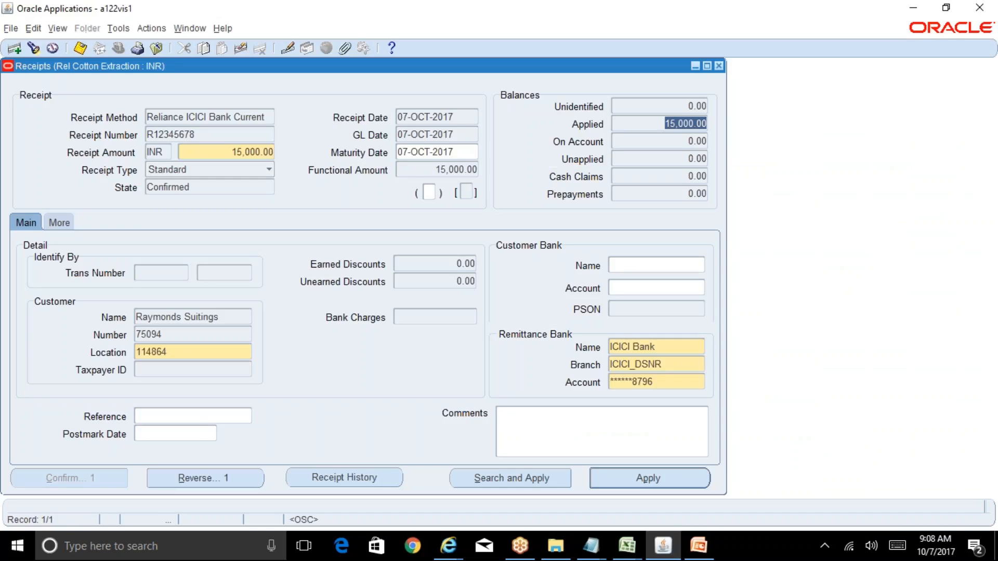
{"action": "left_click", "coordinate": [663, 158]}
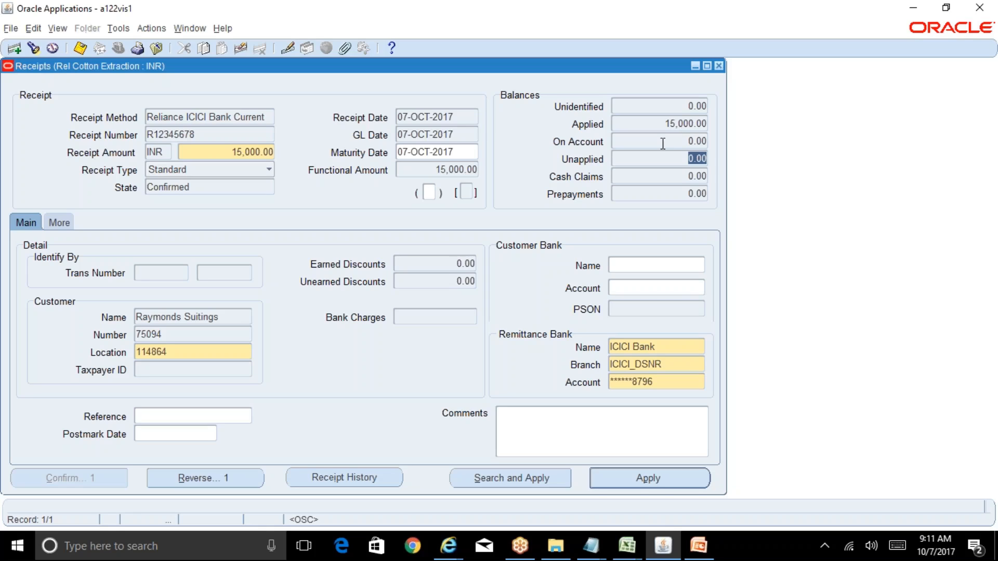
{"action": "left_click", "coordinate": [656, 265]}
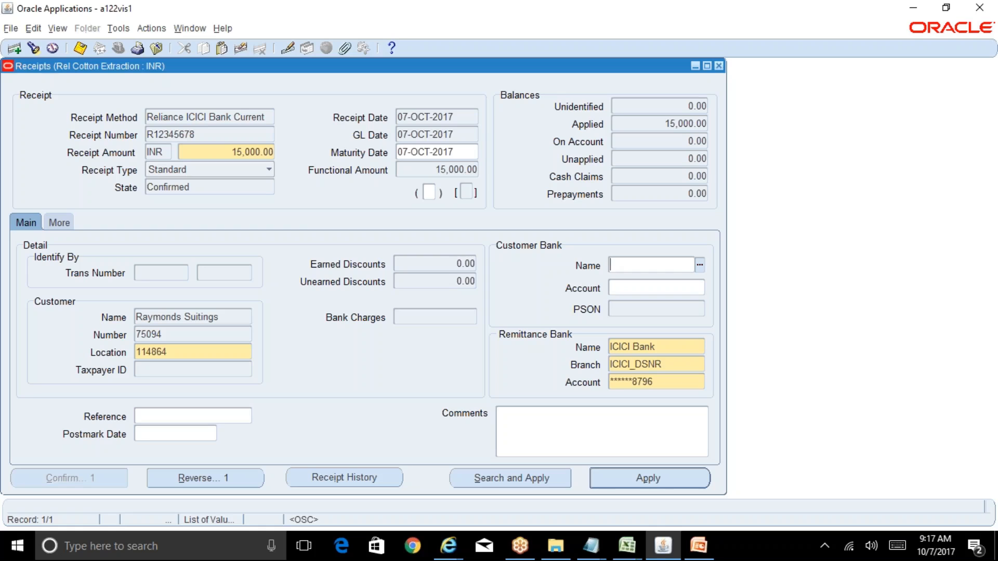
- Switch to the R12 Table of Contents workbook in Excel and go to blank cell I45 of Running Notes_AR
{"action": "left_click", "coordinate": [627, 546]}
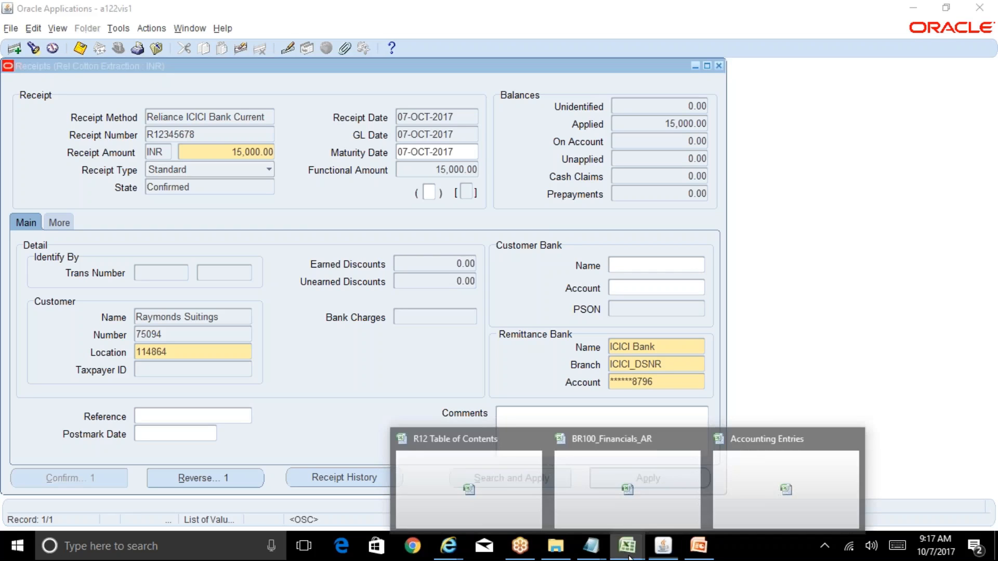
{"action": "left_click", "coordinate": [491, 475]}
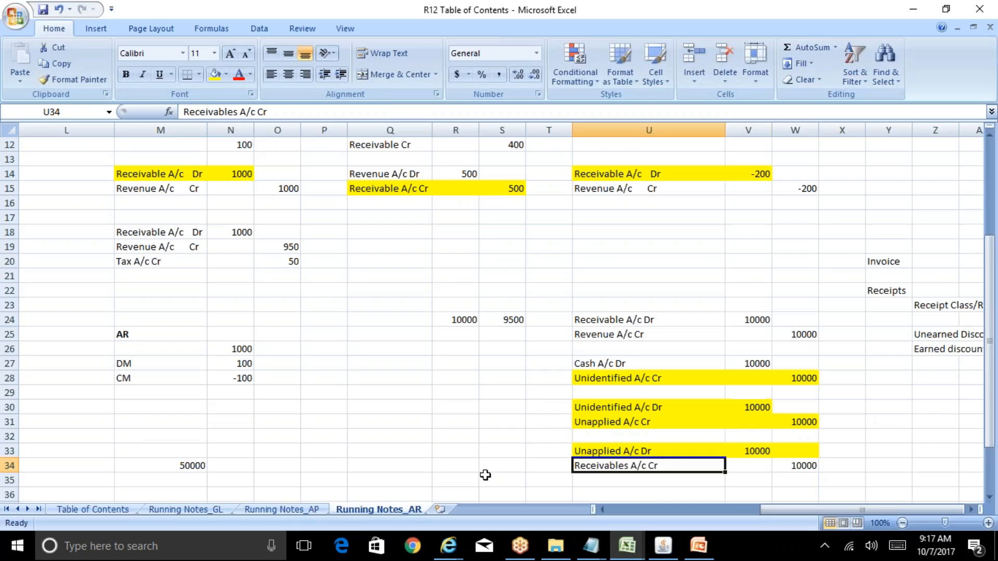
{"action": "left_click", "coordinate": [340, 451]}
{"action": "key", "text": "Left"}
{"action": "key", "text": "Left"}
{"action": "key", "text": "Left"}
{"action": "key", "text": "Left"}
{"action": "key", "text": "Left"}
{"action": "key", "text": "Left"}
{"action": "key", "text": "Left"}
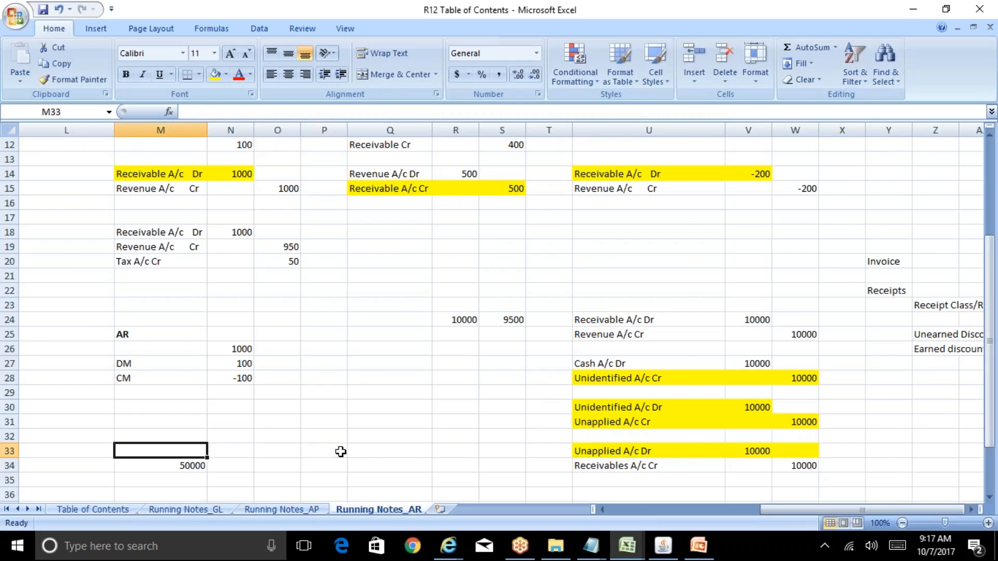
{"action": "key", "text": "Down"}
{"action": "key", "text": "Down"}
{"action": "key", "text": "Down"}
{"action": "key", "text": "Down"}
{"action": "key", "text": "Down"}
{"action": "key", "text": "Down"}
{"action": "key", "text": "Down"}
{"action": "key", "text": "Down"}
{"action": "key", "text": "Down"}
{"action": "key", "text": "Down"}
{"action": "key", "text": "Down"}
{"action": "key", "text": "Down"}
{"action": "key", "text": "Down"}
{"action": "key", "text": "Down"}
{"action": "key", "text": "Down"}
{"action": "key", "text": "Down"}
{"action": "key", "text": "Down"}
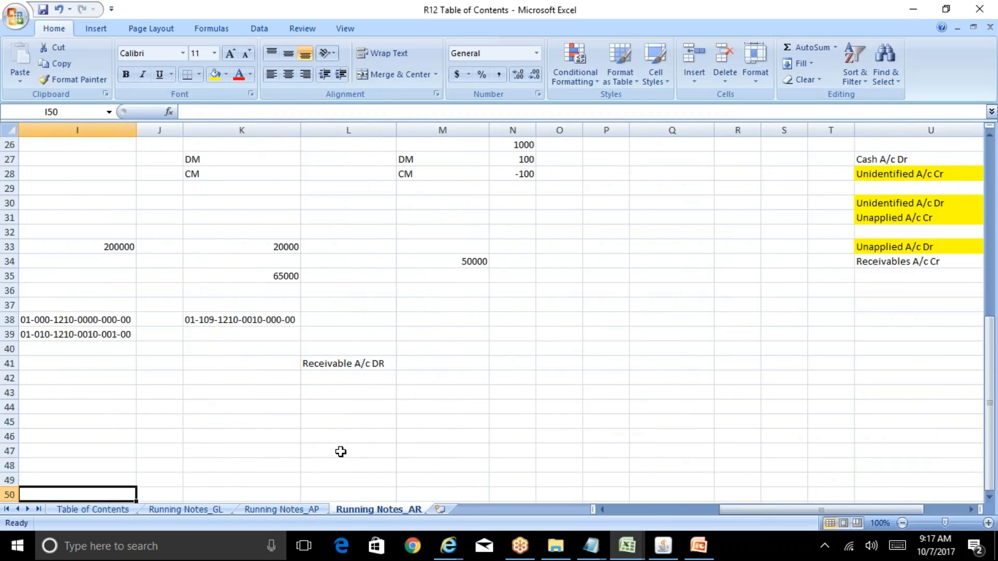
{"action": "key", "text": "Up"}
{"action": "key", "text": "Up"}
{"action": "key", "text": "Up"}
{"action": "key", "text": "Up"}
{"action": "key", "text": "Up"}
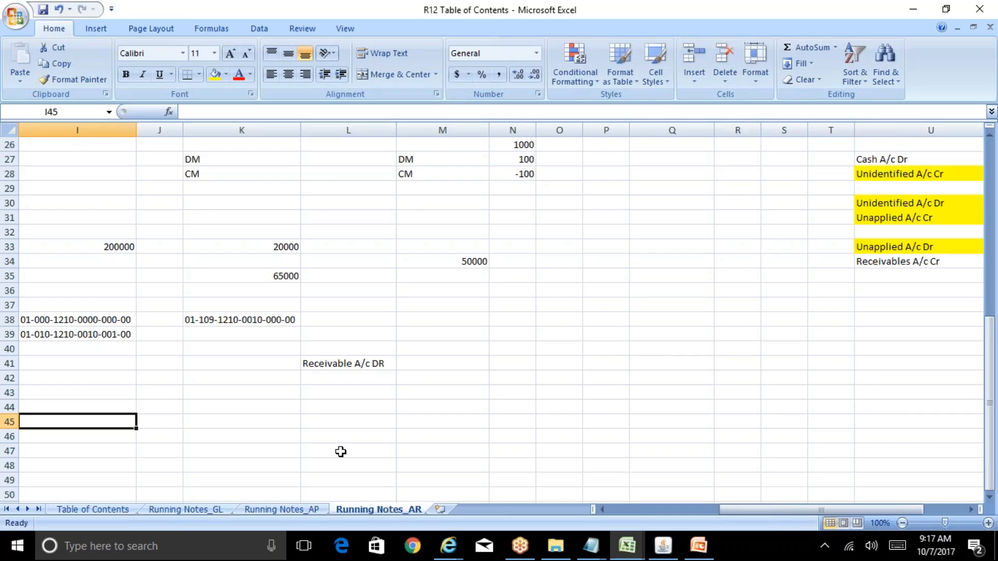
- Check the customer details on the receipt in Oracle Applications, and switch back to the R12 Table of Contents workbook in Excel
{"action": "left_click", "coordinate": [663, 546]}
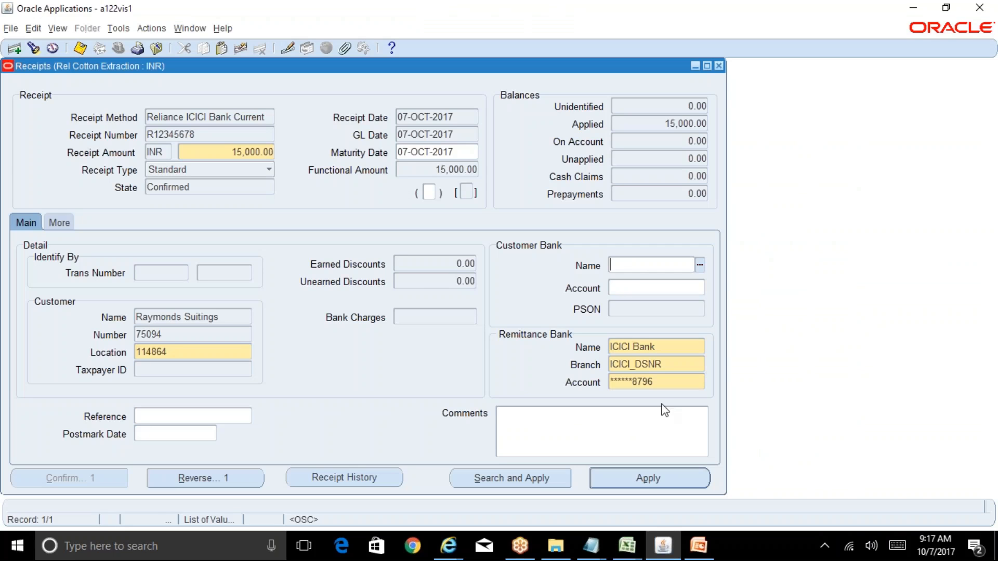
{"action": "key", "text": "alt+Tab"}
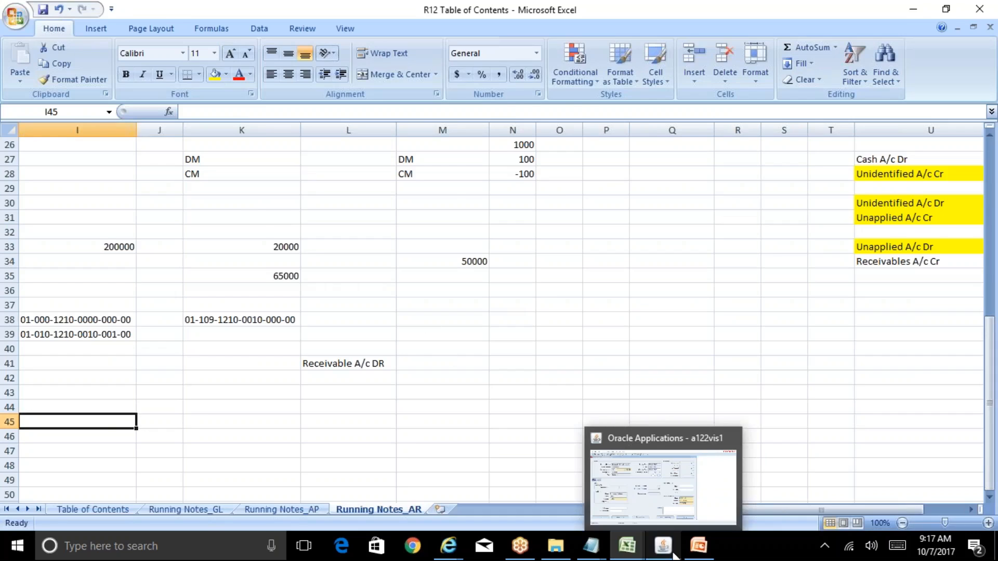
{"action": "left_click", "coordinate": [678, 497]}
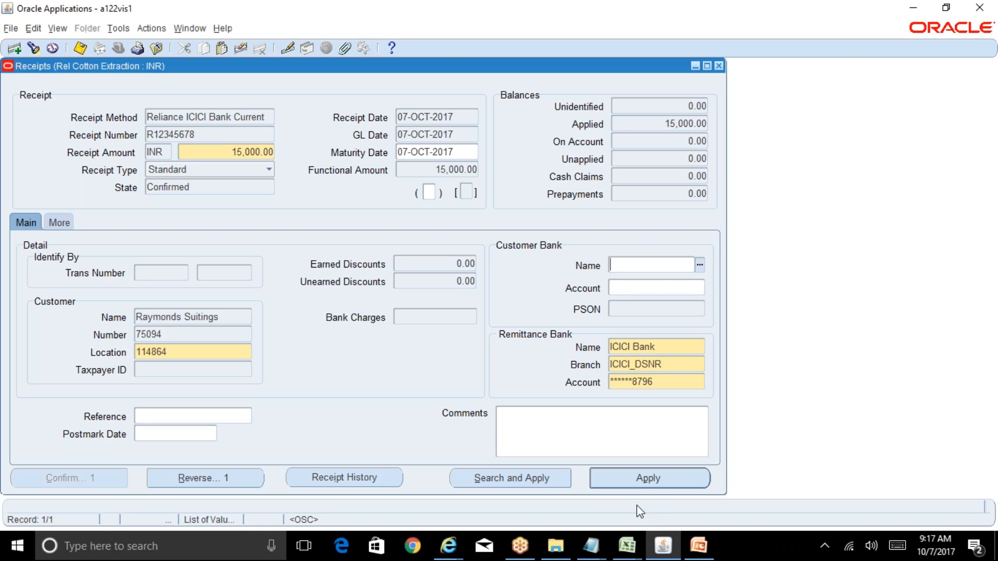
{"action": "left_click", "coordinate": [627, 546]}
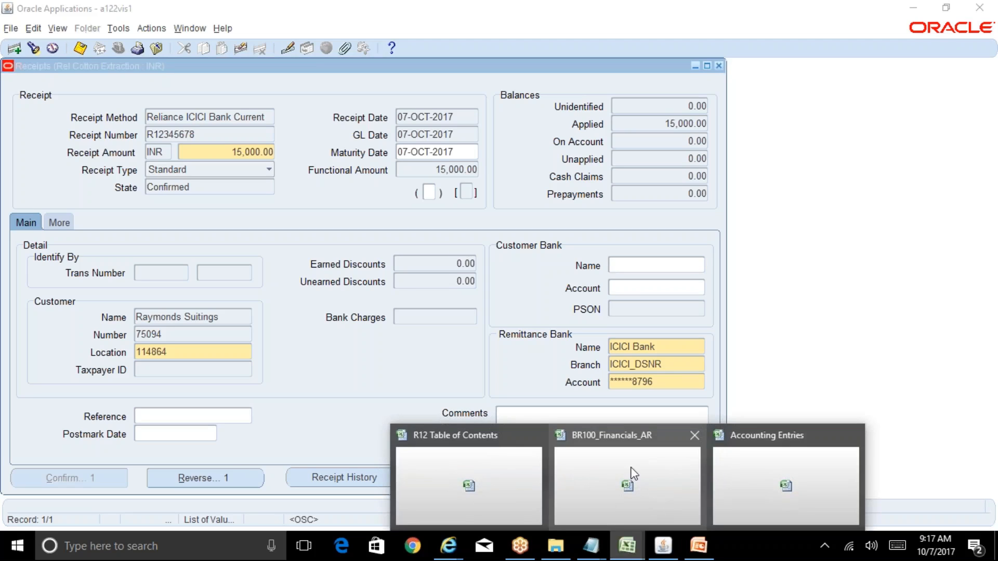
{"action": "left_click", "coordinate": [508, 478]}
{"action": "left_click", "coordinate": [491, 474]}
{"action": "type", "text": "Raymo"}
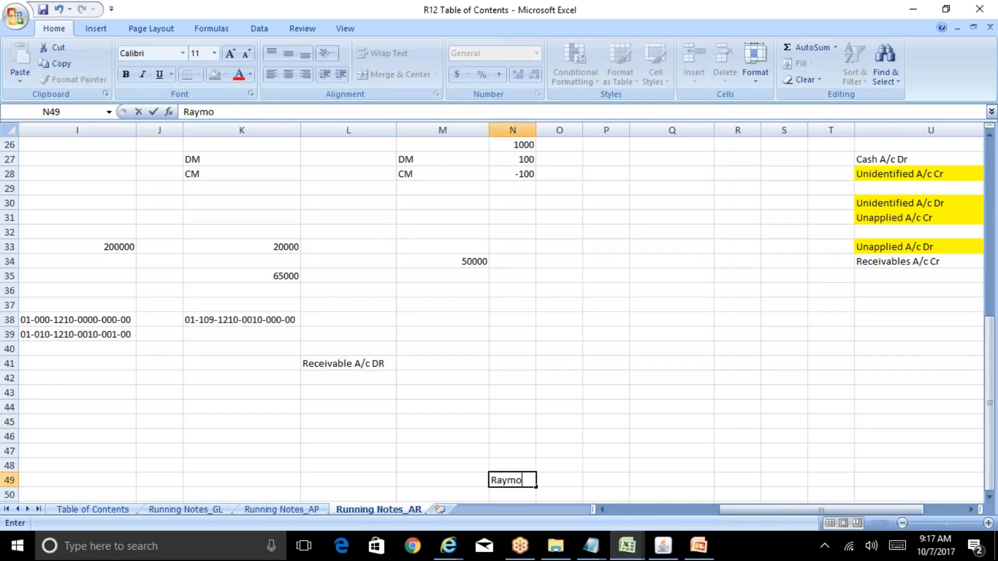
{"action": "key", "text": "Escape"}
- Enter the customer "Raymond Suitings" in cell I45
{"action": "key", "text": "Up"}
{"action": "key", "text": "Up"}
{"action": "key", "text": "Left"}
{"action": "key", "text": "Left"}
{"action": "key", "text": "Left"}
{"action": "key", "text": "Up"}
{"action": "key", "text": "Up"}
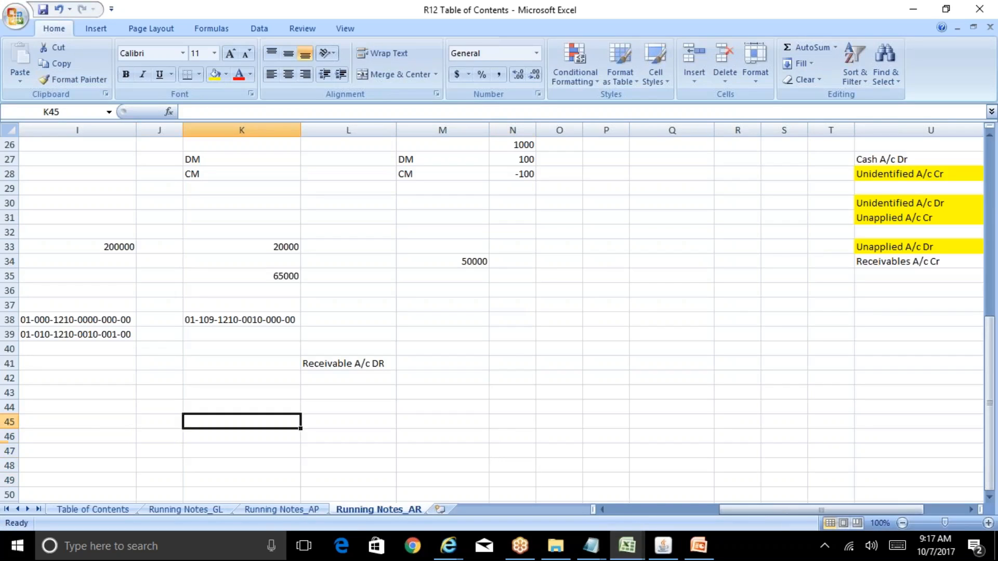
{"action": "key", "text": "Left"}
{"action": "key", "text": "Left"}
{"action": "type", "text": "Raymo"}
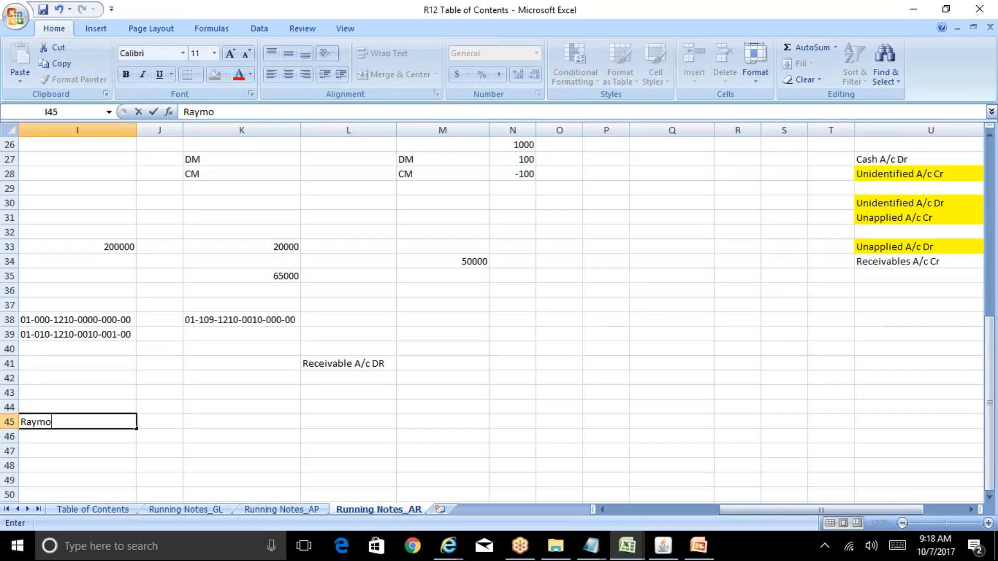
{"action": "type", "text": "nd Suitings"}
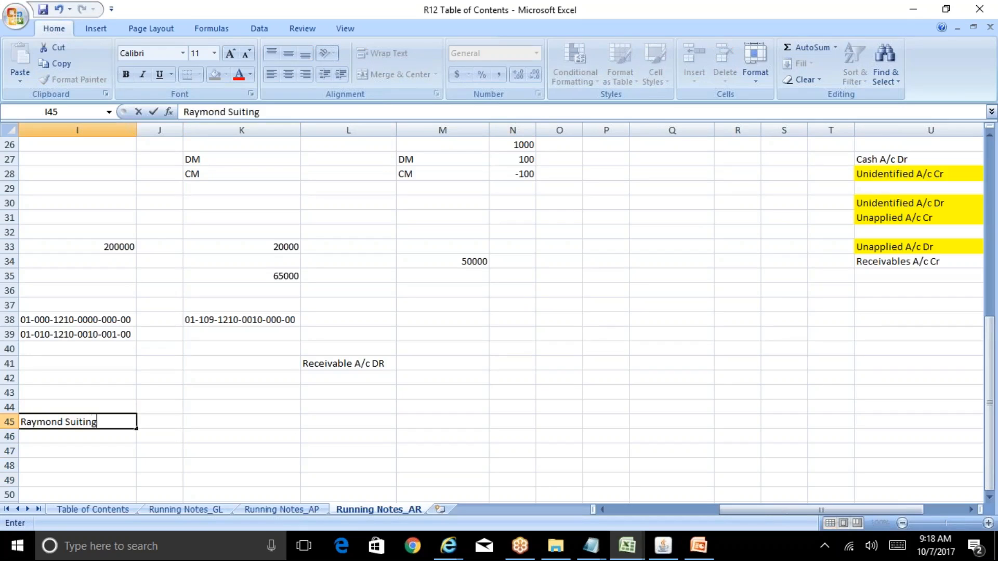
{"action": "key", "text": "Return"}
- Enter "IDIBI Bank" in L45, on the same row as the customer
{"action": "key", "text": "Up"}
{"action": "key", "text": "Right"}
{"action": "key", "text": "Right"}
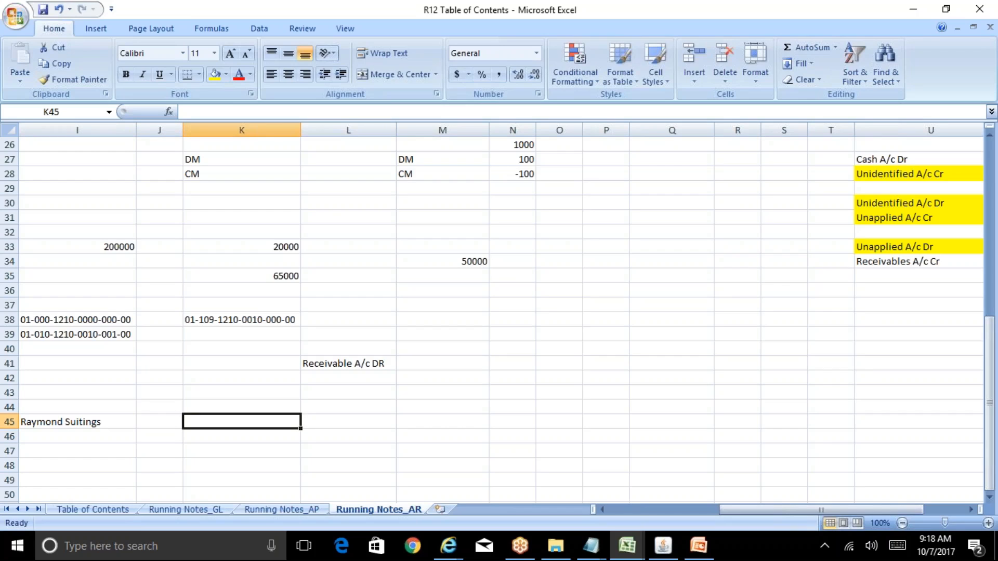
{"action": "left_click", "coordinate": [348, 421]}
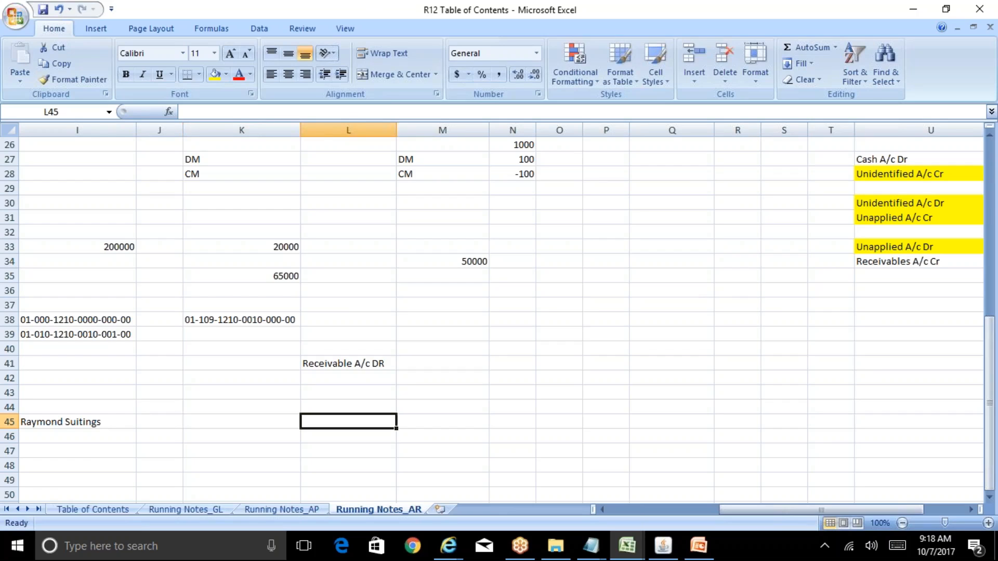
{"action": "type", "text": "IDIBI Bank"}
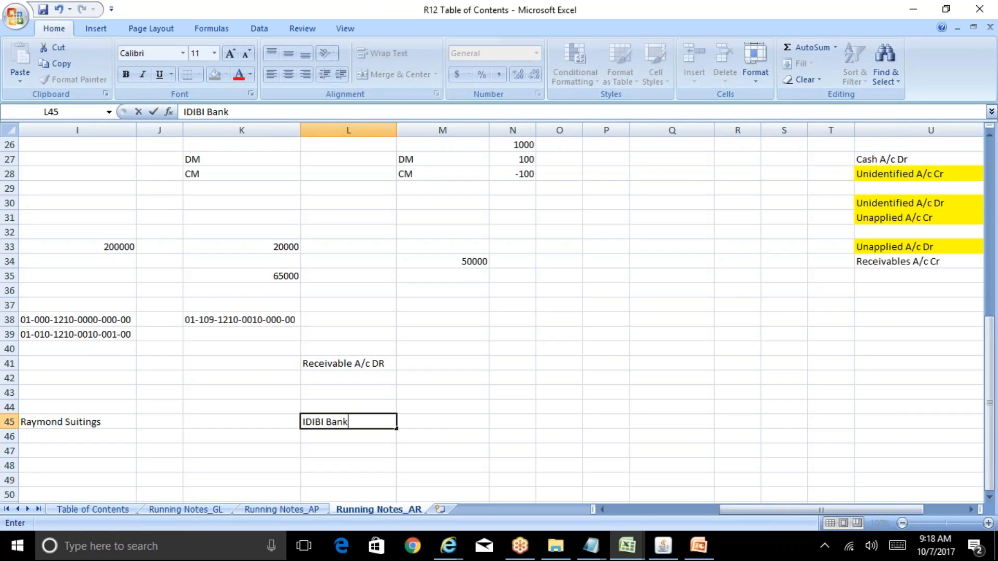
{"action": "key", "text": "Return"}
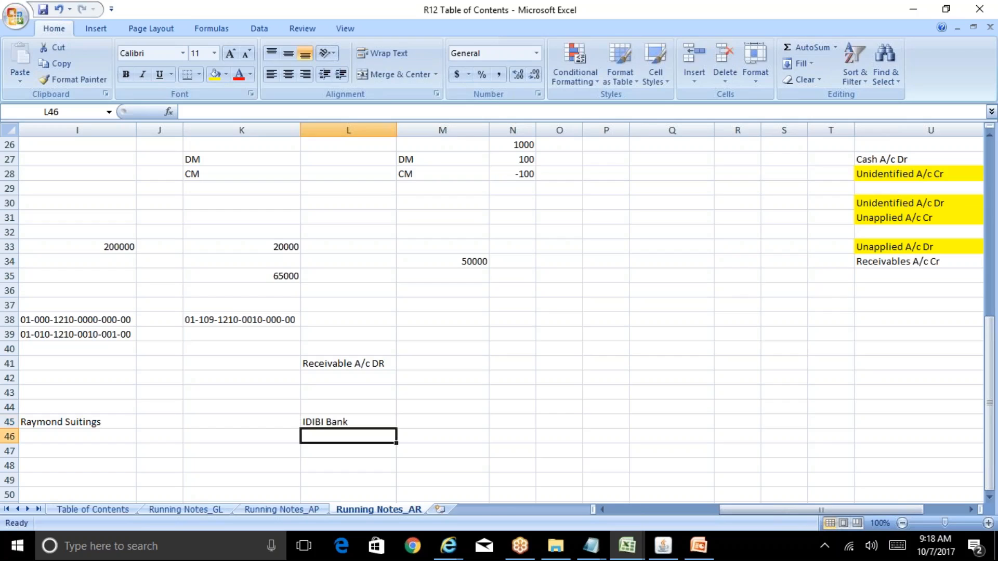
- Enter "Bank Branch" in M45, beside the bank name
{"action": "key", "text": "Up"}
{"action": "key", "text": "Right"}
{"action": "type", "text": "Ba"}
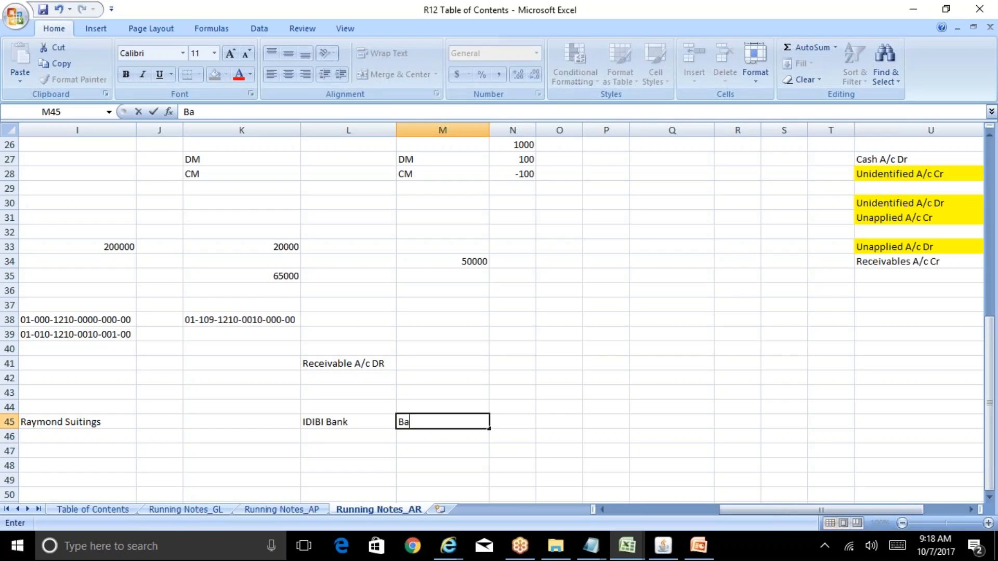
{"action": "type", "text": "nk Branch"}
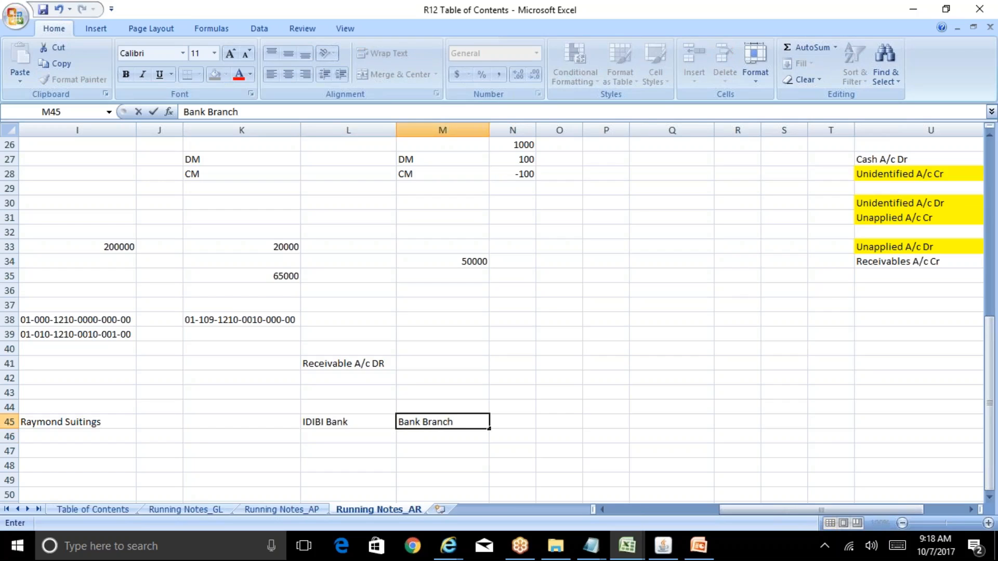
- Enter "Bank Account" in N45, beside the bank branch
{"action": "key", "text": "Tab"}
{"action": "type", "text": "Bank Ac"}
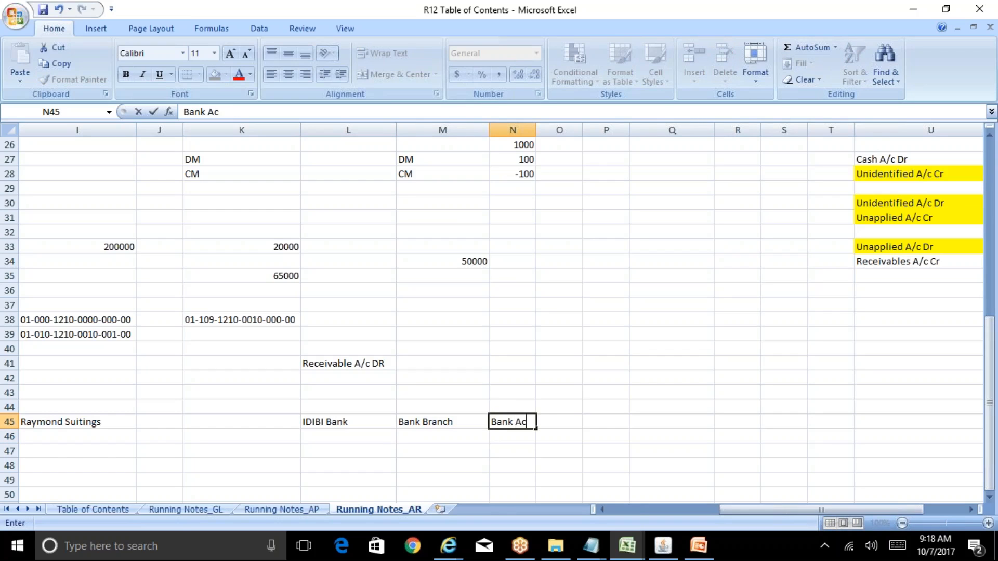
{"action": "type", "text": "count"}
{"action": "key", "text": "Return"}
{"action": "left_click", "coordinate": [535, 422]}
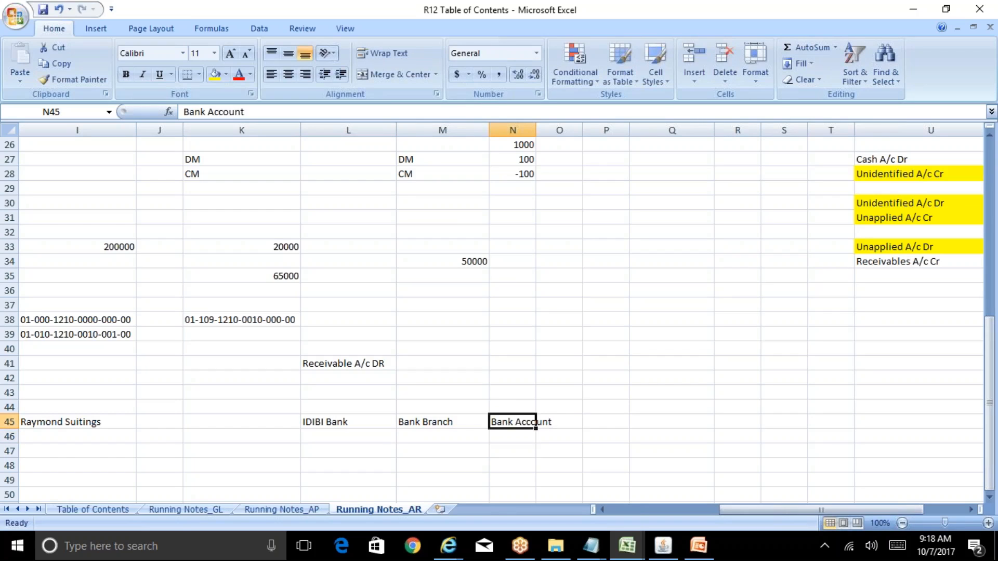
- Go through the customer, bank, branch and account entries across row 45
{"action": "key", "text": "Tab"}
{"action": "key", "text": "Tab"}
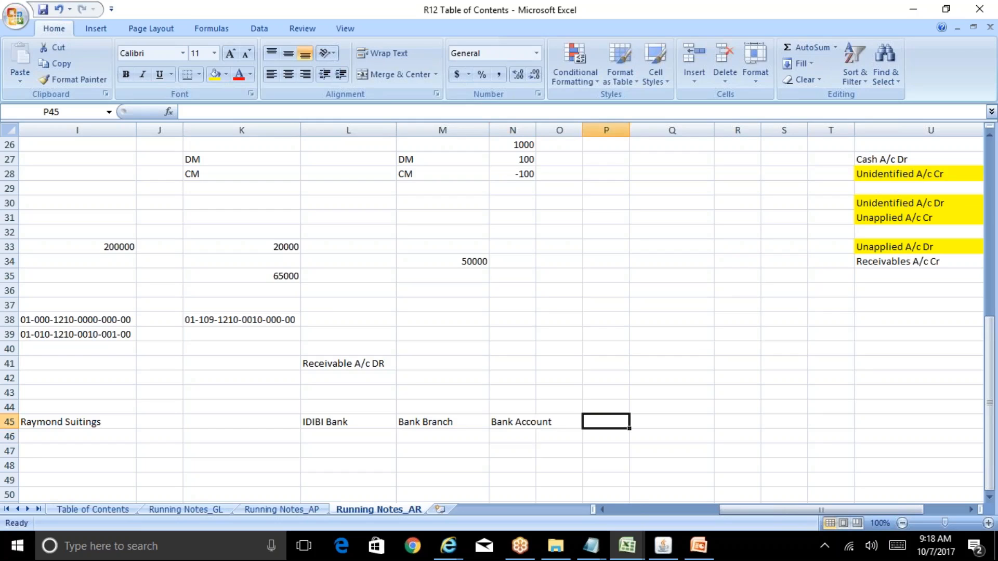
{"action": "key", "text": "Left"}
{"action": "key", "text": "Left"}
{"action": "key", "text": "Left"}
{"action": "key", "text": "Left"}
{"action": "key", "text": "Left"}
{"action": "key", "text": "Left"}
{"action": "key", "text": "Left"}
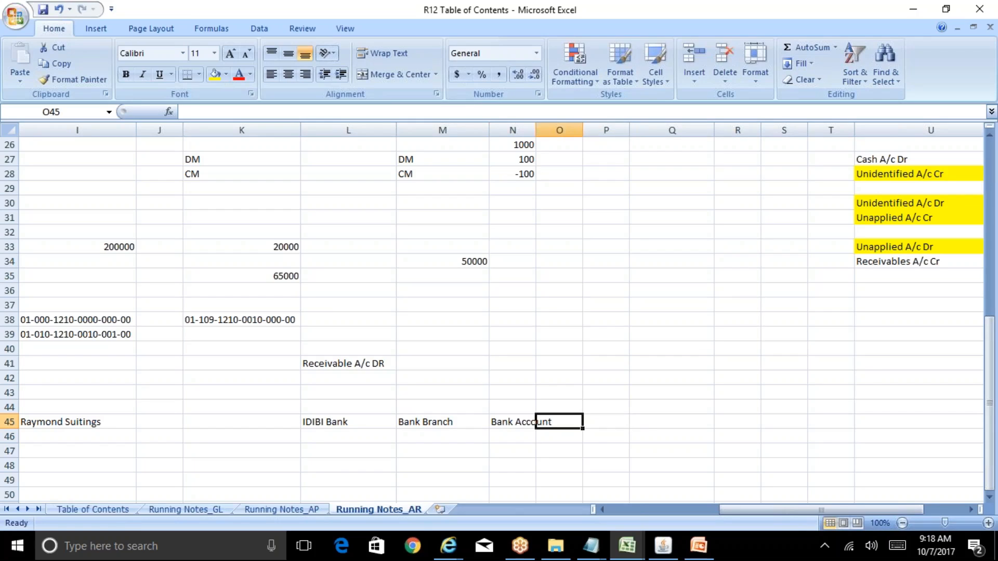
{"action": "key", "text": "Left"}
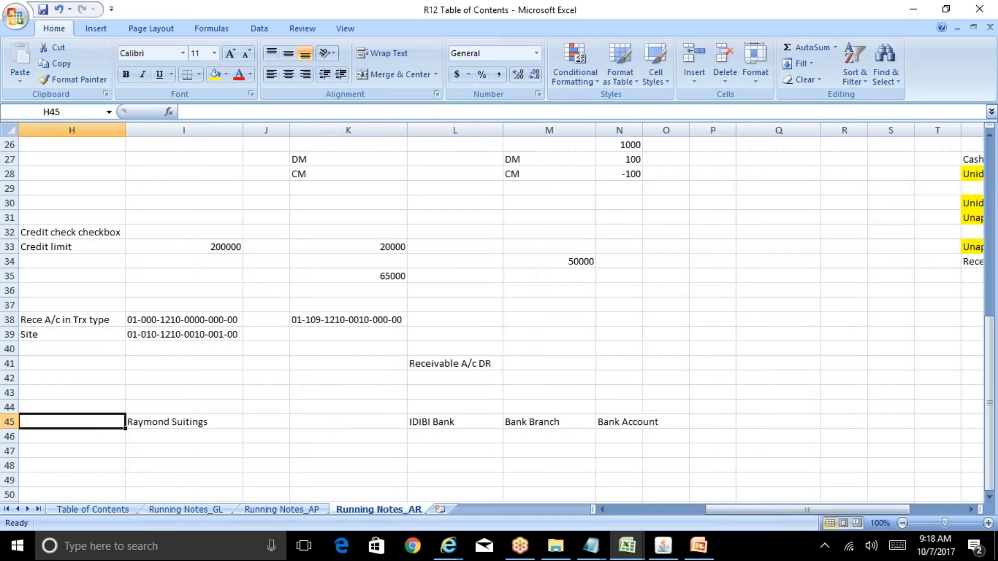
{"action": "key", "text": "Right"}
{"action": "key", "text": "Right"}
{"action": "key", "text": "Right"}
{"action": "key", "text": "Right"}
{"action": "key", "text": "Right"}
{"action": "key", "text": "Right"}
{"action": "key", "text": "Right"}
{"action": "key", "text": "Right"}
{"action": "key", "text": "Right"}
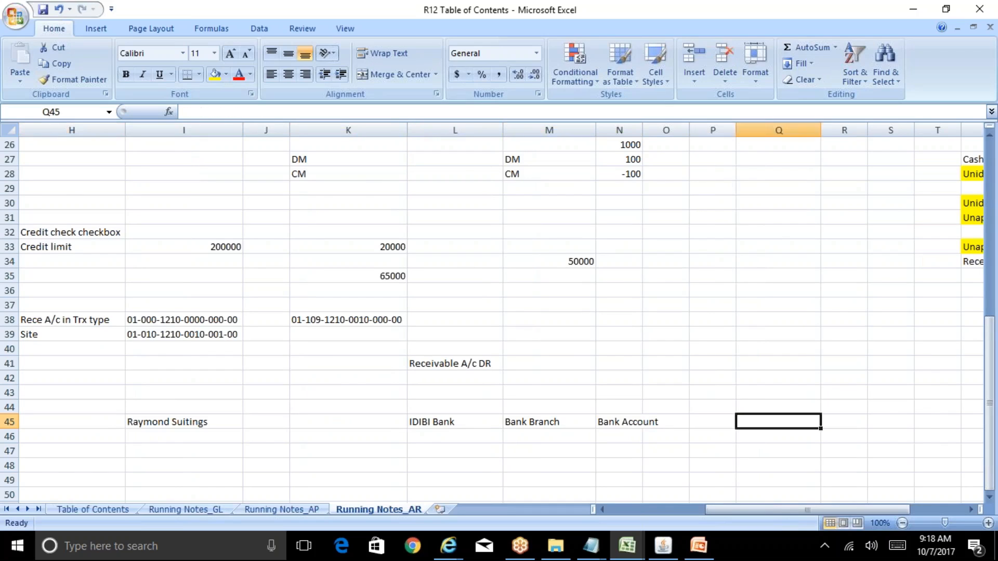
{"action": "key", "text": "Right"}
{"action": "key", "text": "Right"}
{"action": "key", "text": "Right"}
{"action": "key", "text": "Right"}
{"action": "key", "text": "Left"}
{"action": "key", "text": "Left"}
{"action": "key", "text": "Left"}
{"action": "key", "text": "Left"}
{"action": "key", "text": "Left"}
{"action": "key", "text": "Left"}
{"action": "key", "text": "Left"}
{"action": "key", "text": "Left"}
{"action": "key", "text": "Left"}
{"action": "key", "text": "Left"}
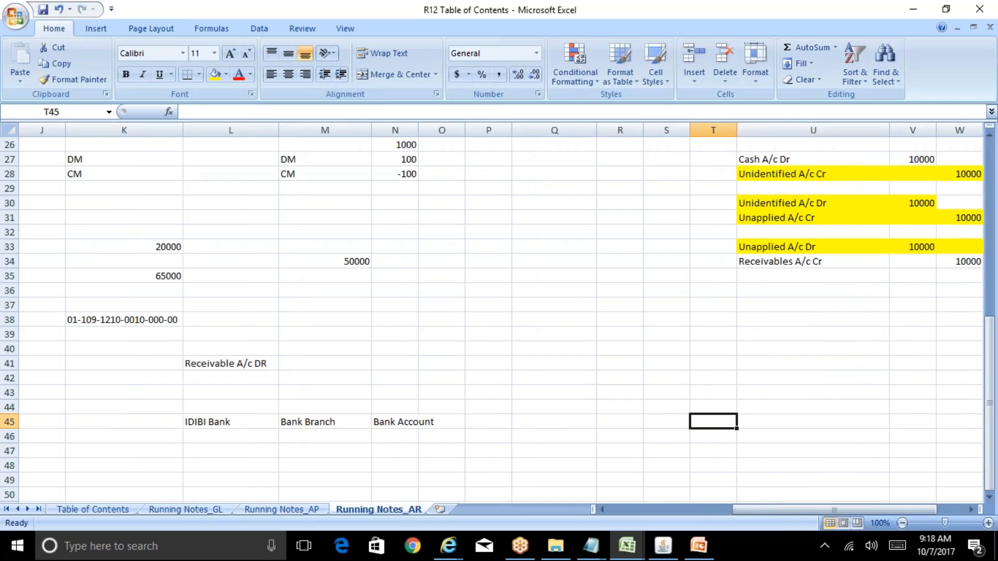
{"action": "key", "text": "Left"}
{"action": "key", "text": "Left"}
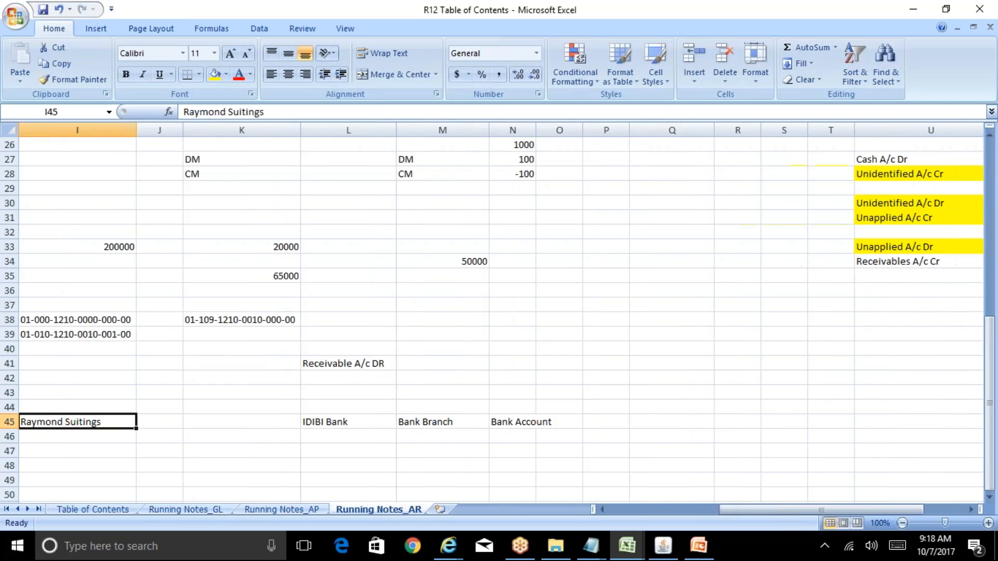
{"action": "key", "text": "Right"}
{"action": "key", "text": "Right"}
{"action": "key", "text": "Right"}
{"action": "key", "text": "Right"}
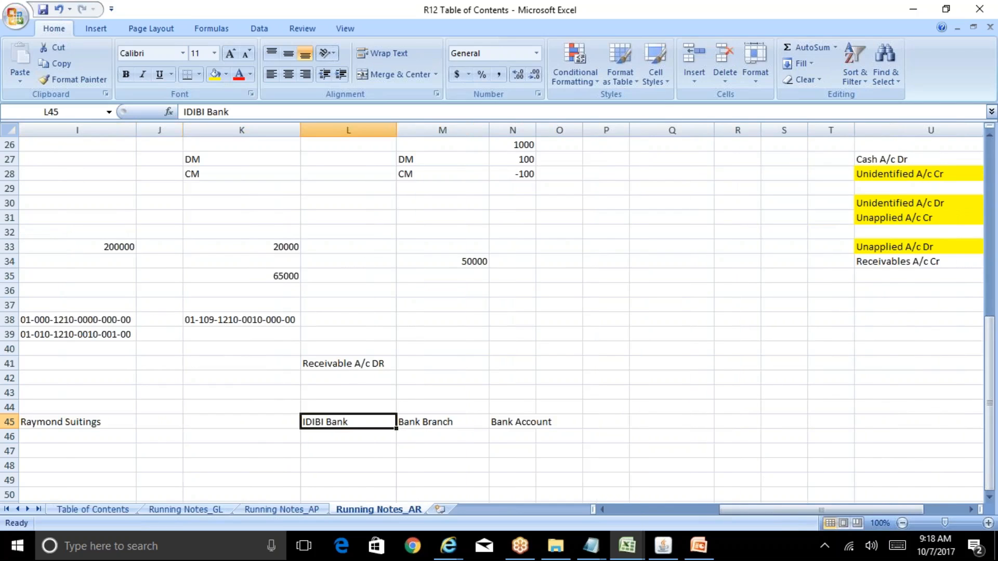
{"action": "key", "text": "Left"}
{"action": "key", "text": "Left"}
{"action": "key", "text": "Right"}
{"action": "key", "text": "Right"}
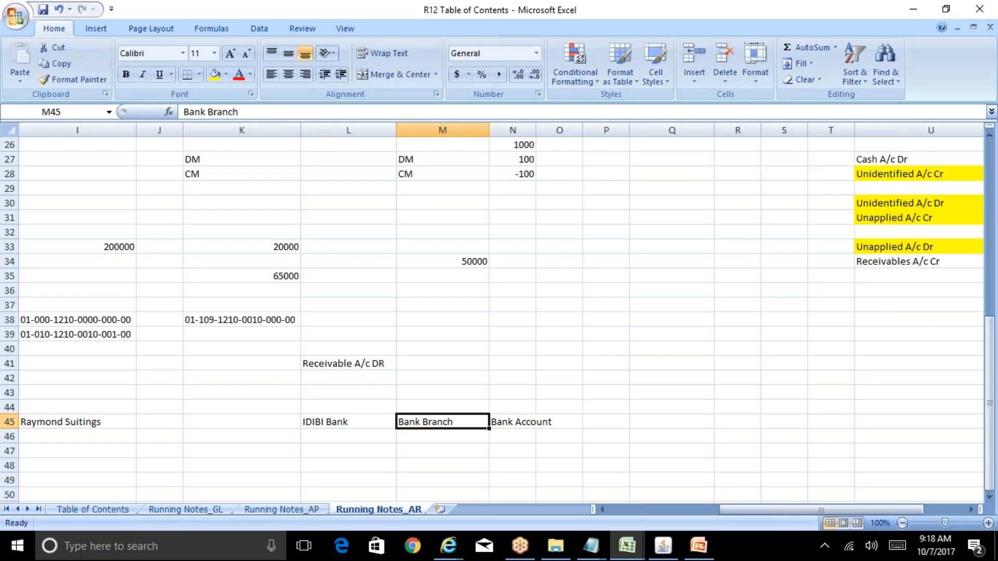
{"action": "key", "text": "Right"}
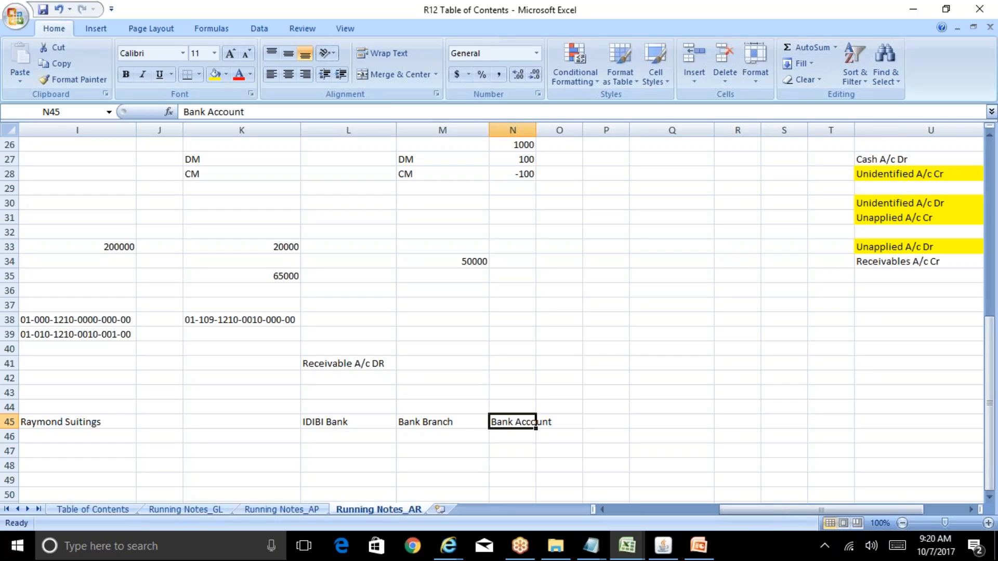
{"action": "key", "text": "Down"}
{"action": "key", "text": "Up"}
{"action": "key", "text": "Left"}
{"action": "key", "text": "Left"}
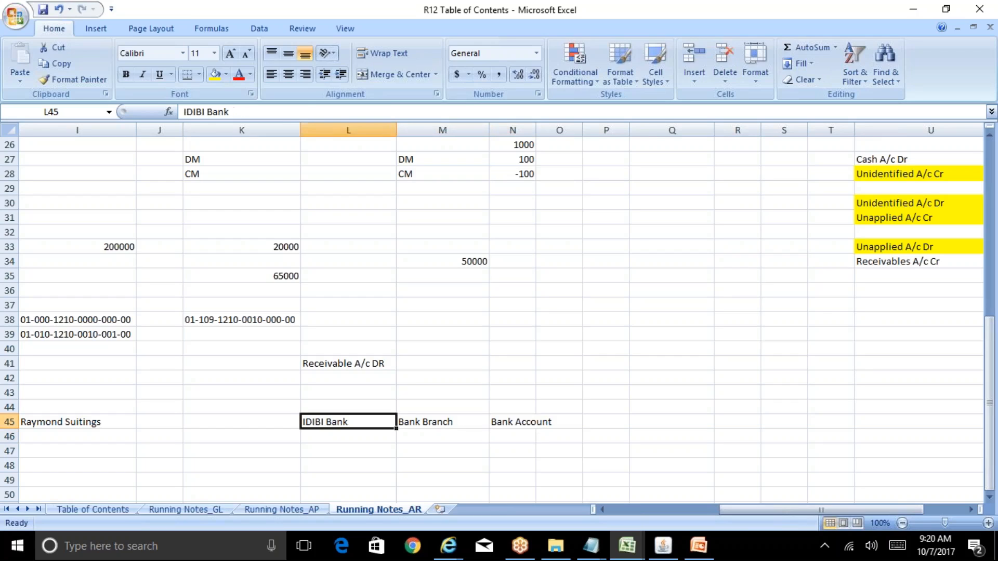
{"action": "key", "text": "Left"}
{"action": "key", "text": "Down"}
{"action": "key", "text": "Down"}
{"action": "key", "text": "Down"}
{"action": "key", "text": "Down"}
{"action": "key", "text": "Down"}
{"action": "key", "text": "Down"}
{"action": "key", "text": "Down"}
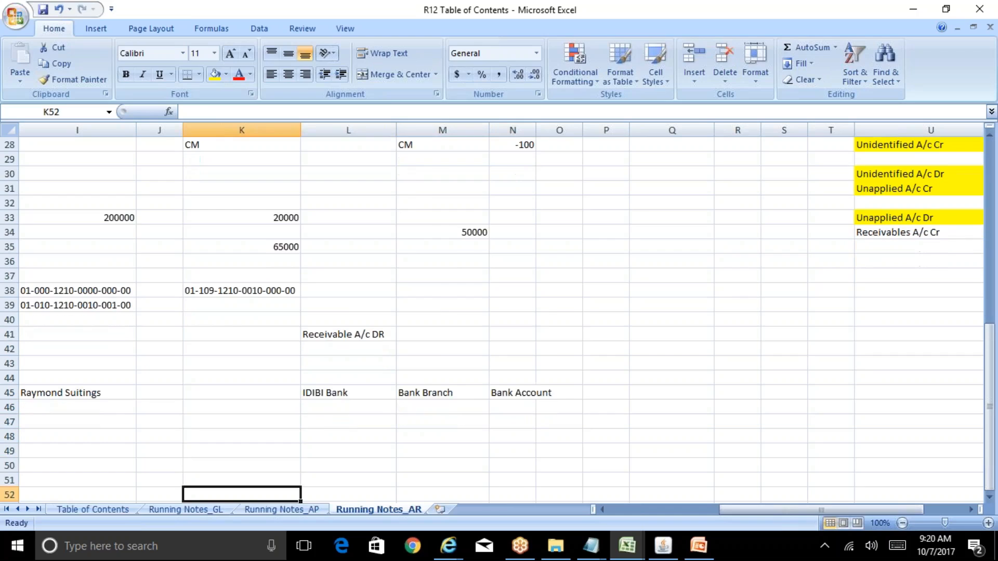
{"action": "key", "text": "Up"}
{"action": "key", "text": "Up"}
{"action": "key", "text": "Up"}
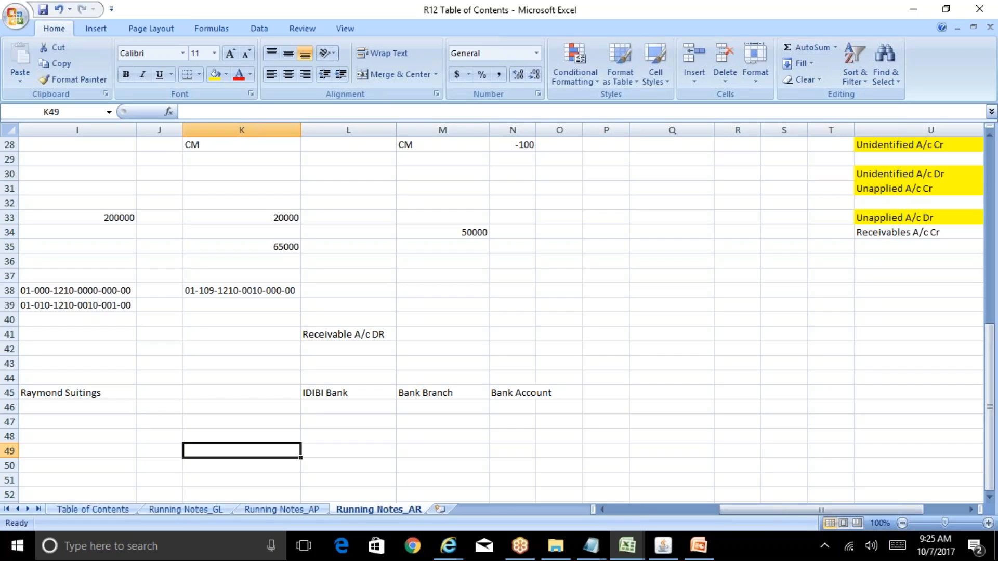
- Switch to Oracle Applications and check the receipt's number, customer, receipt method, remittance bank and amount
{"action": "left_click", "coordinate": [661, 547]}
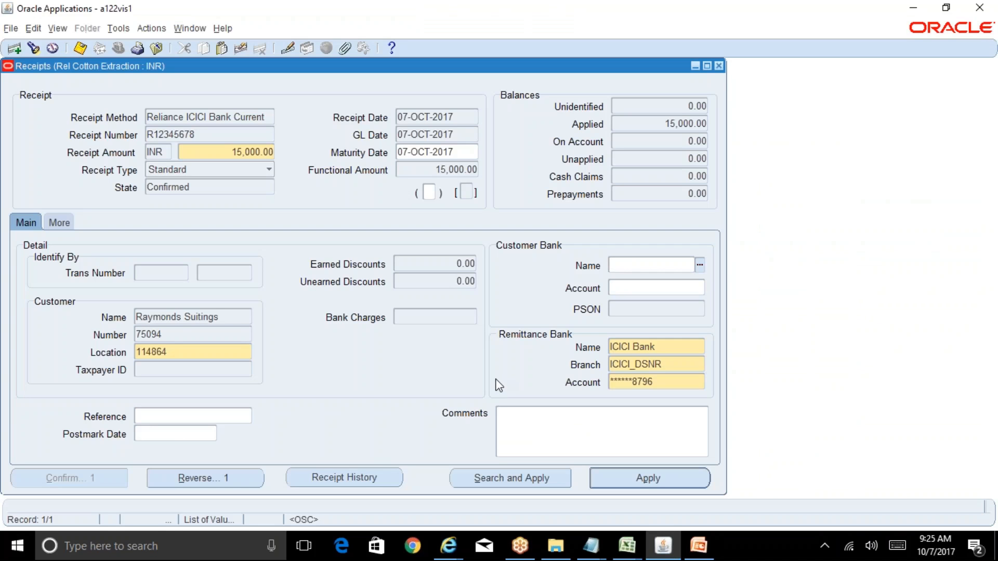
{"action": "double_click", "coordinate": [664, 366]}
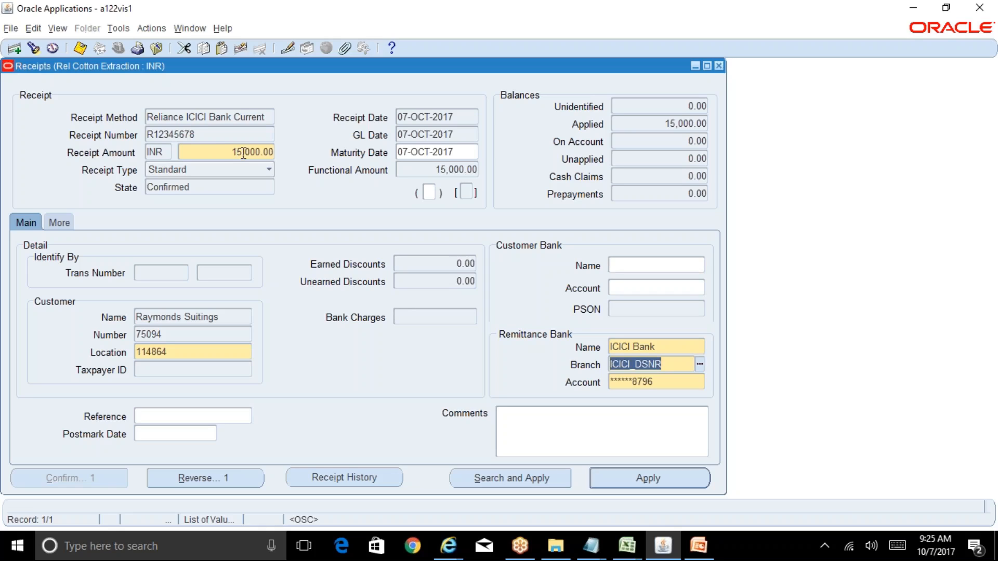
{"action": "double_click", "coordinate": [198, 136]}
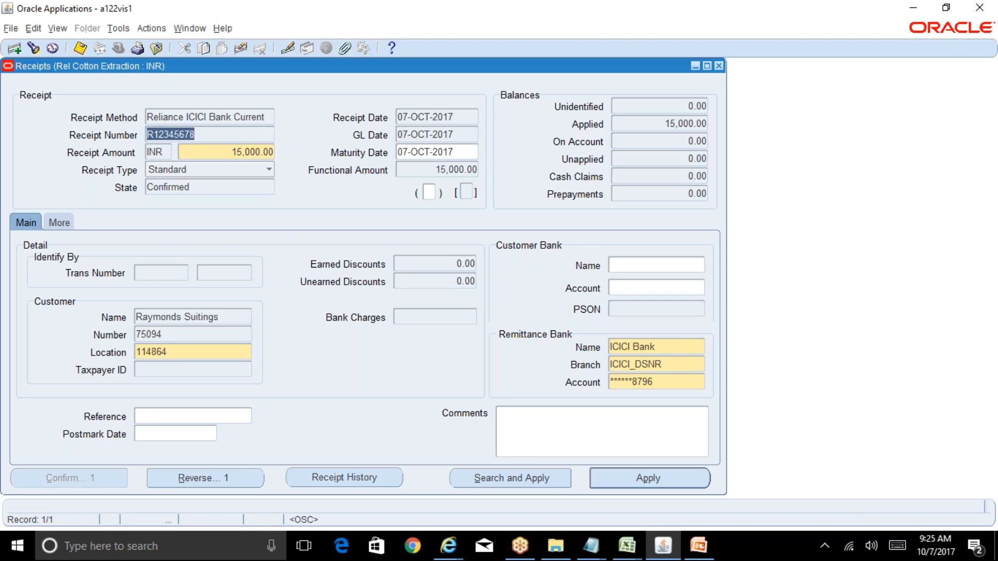
{"action": "double_click", "coordinate": [221, 312]}
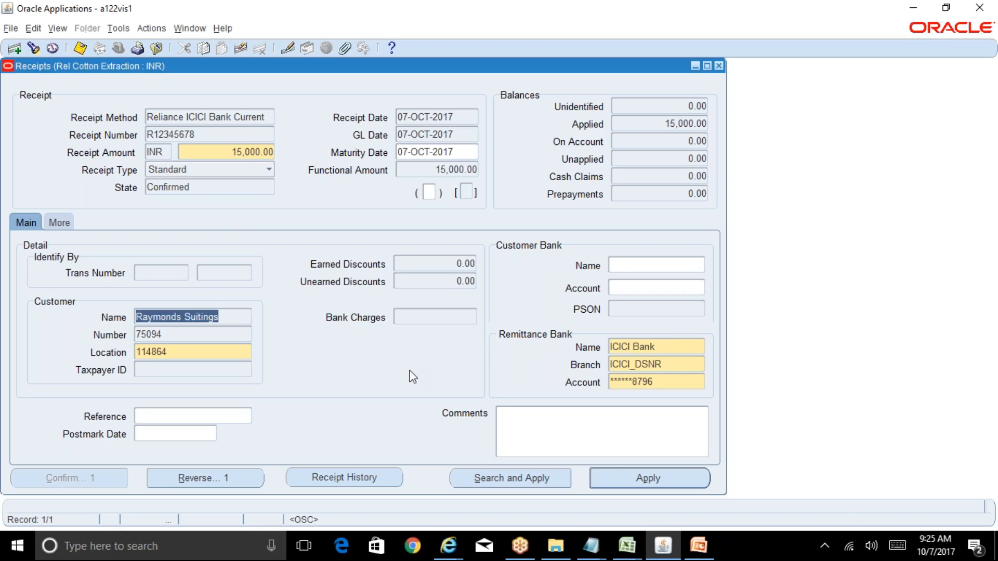
{"action": "left_click", "coordinate": [663, 363]}
{"action": "double_click", "coordinate": [623, 365]}
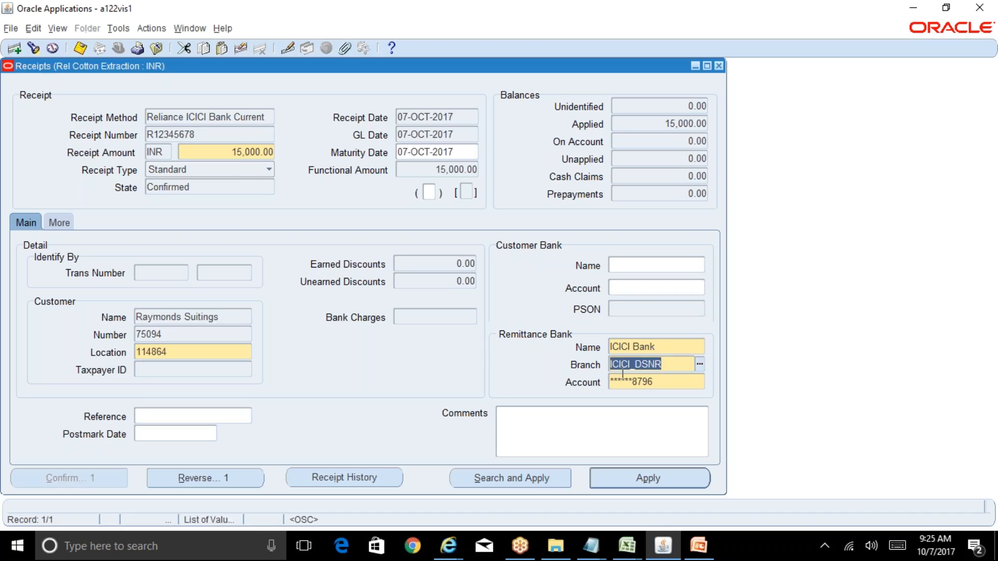
{"action": "left_click", "coordinate": [230, 116]}
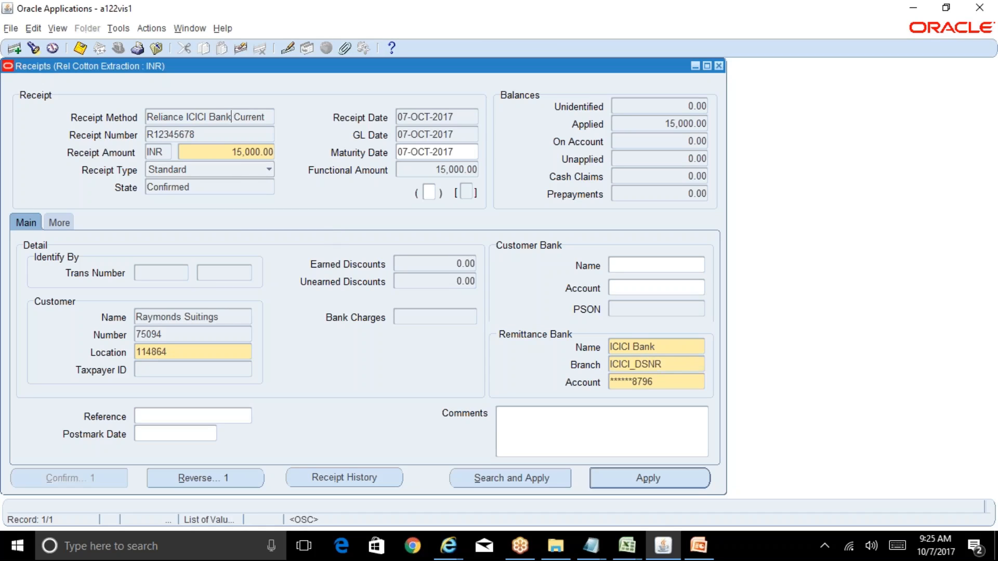
{"action": "double_click", "coordinate": [653, 347]}
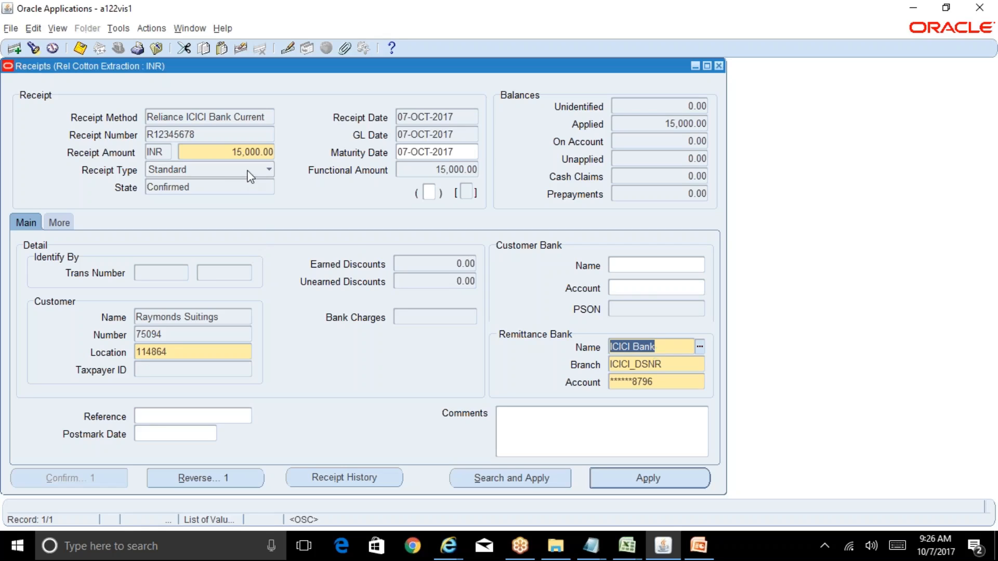
{"action": "left_click", "coordinate": [266, 157]}
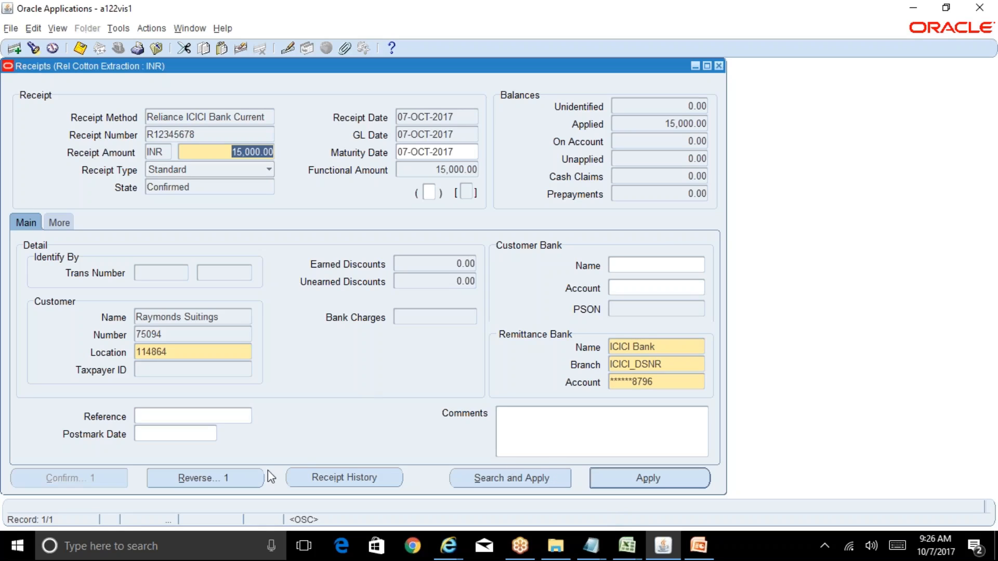
- Start a reversal of the Raymonds Suitings receipt and set its category to Reverse Payment
{"action": "left_click", "coordinate": [255, 475]}
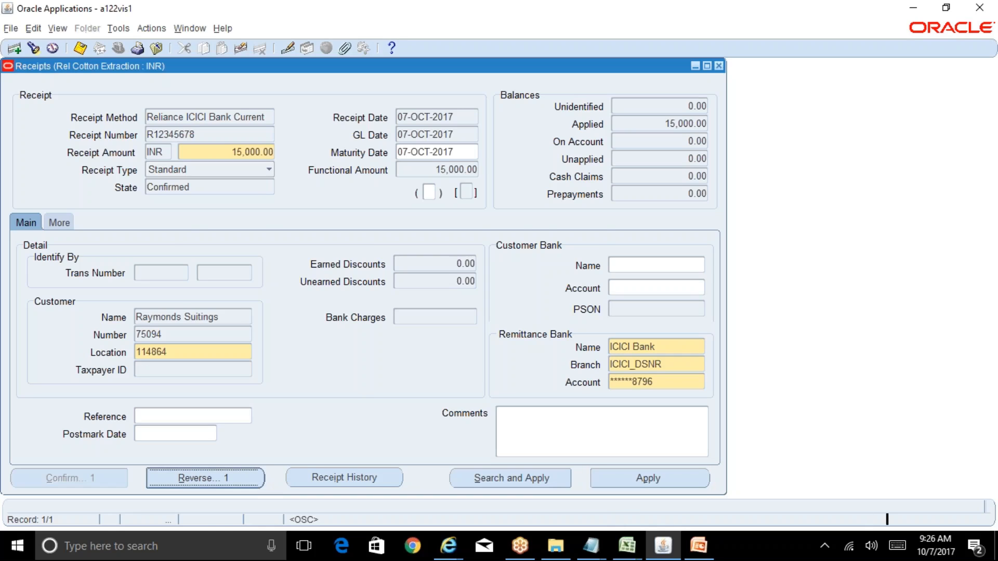
{"action": "left_click", "coordinate": [349, 245]}
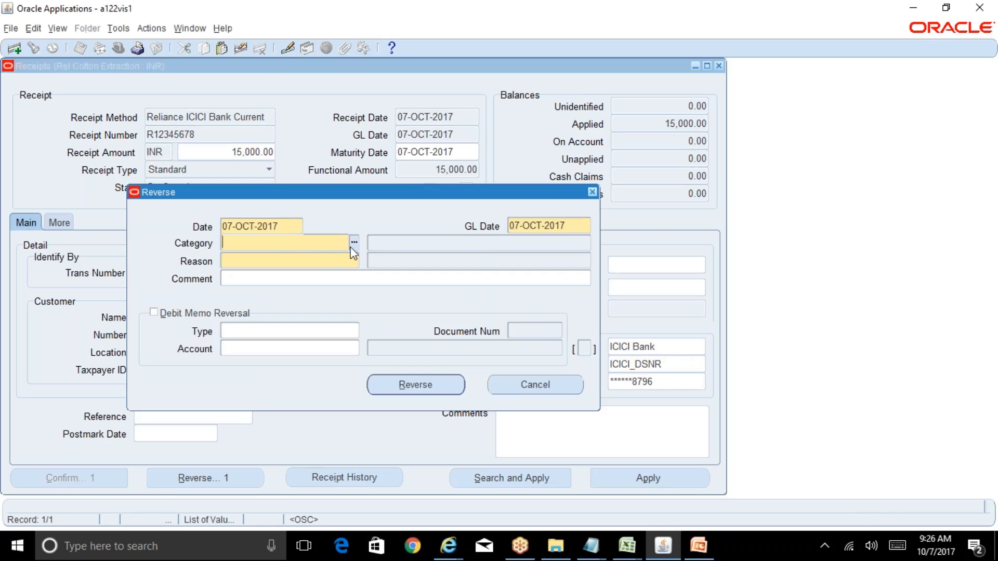
{"action": "left_click", "coordinate": [321, 262]}
{"action": "left_click", "coordinate": [337, 244]}
{"action": "left_click", "coordinate": [356, 243]}
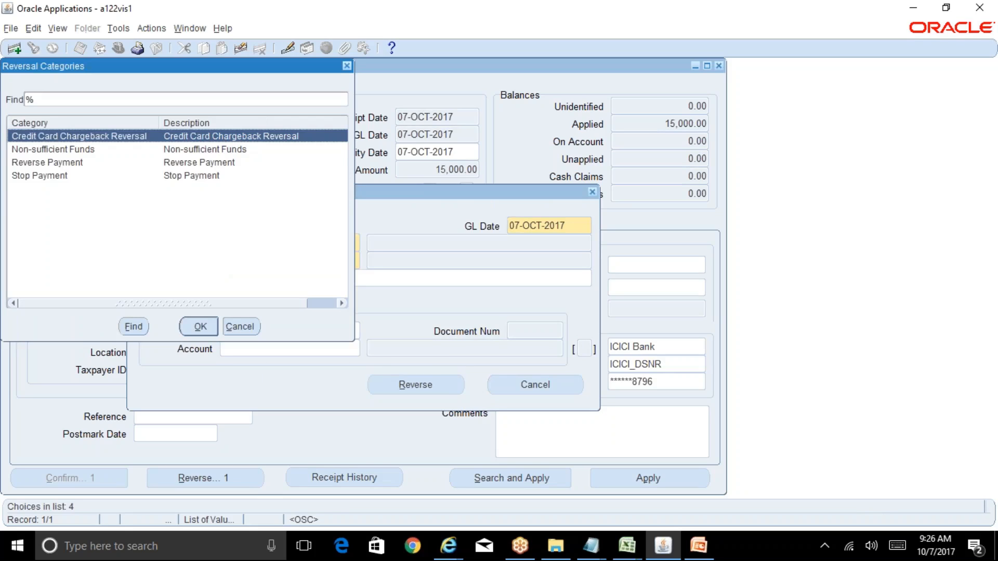
{"action": "key", "text": "Down"}
{"action": "key", "text": "Down"}
{"action": "key", "text": "Return"}
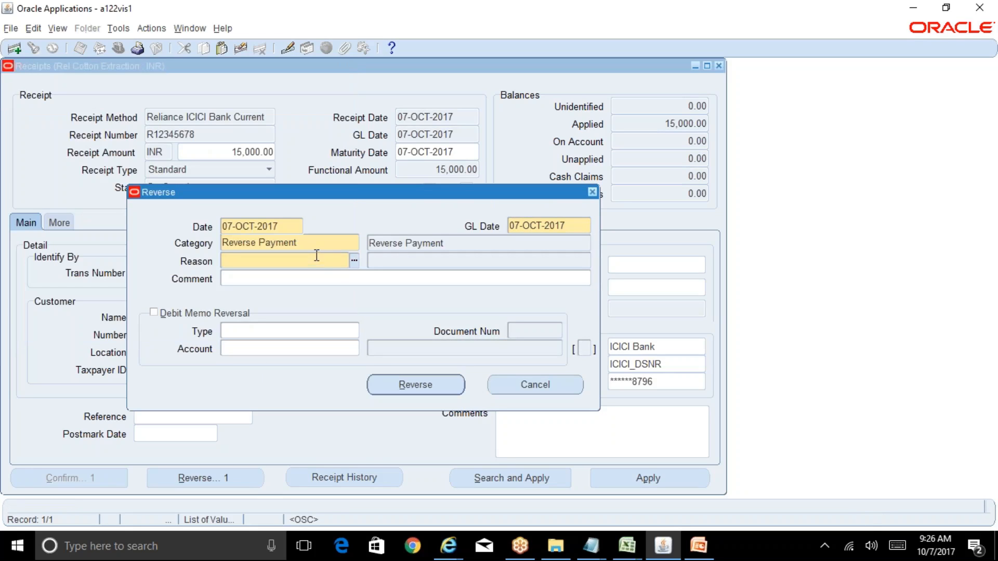
- Set the reversal reason to Payment Reversal and reverse the receipt
{"action": "left_click", "coordinate": [354, 261]}
{"action": "key", "text": "Down"}
{"action": "key", "text": "Down"}
{"action": "key", "text": "Down"}
{"action": "key", "text": "Down"}
{"action": "key", "text": "Down"}
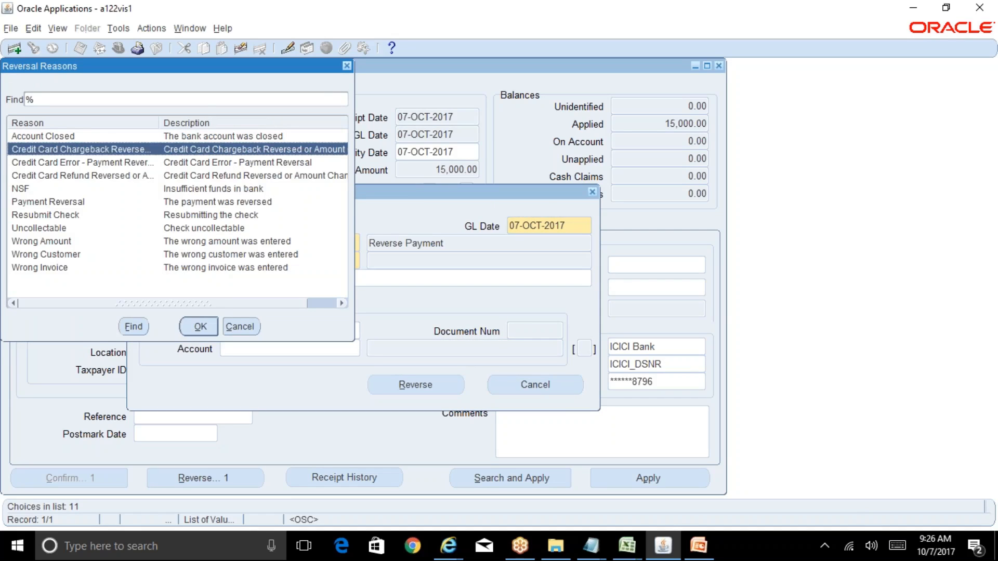
{"action": "key", "text": "Return"}
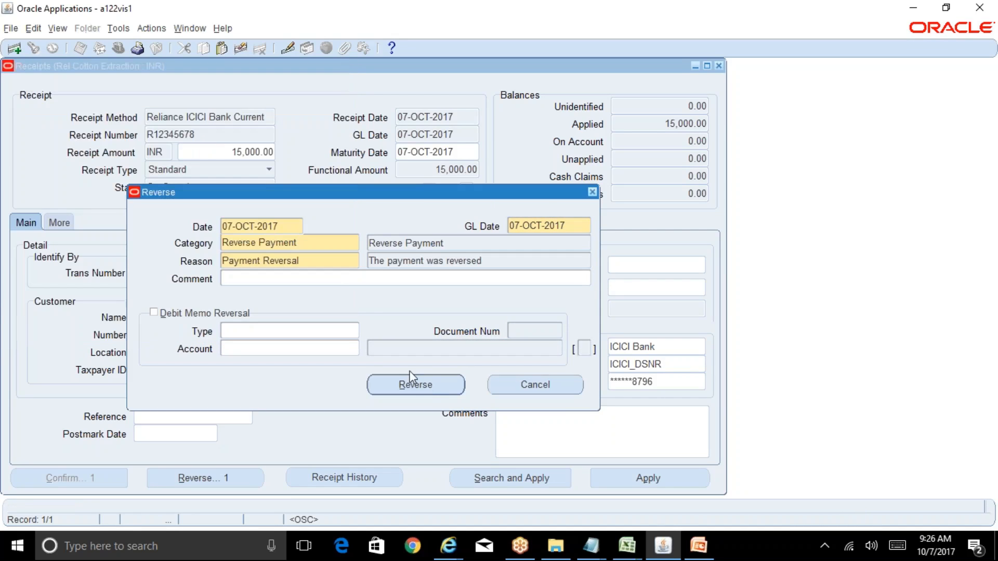
{"action": "left_click", "coordinate": [337, 277]}
{"action": "left_click", "coordinate": [313, 260]}
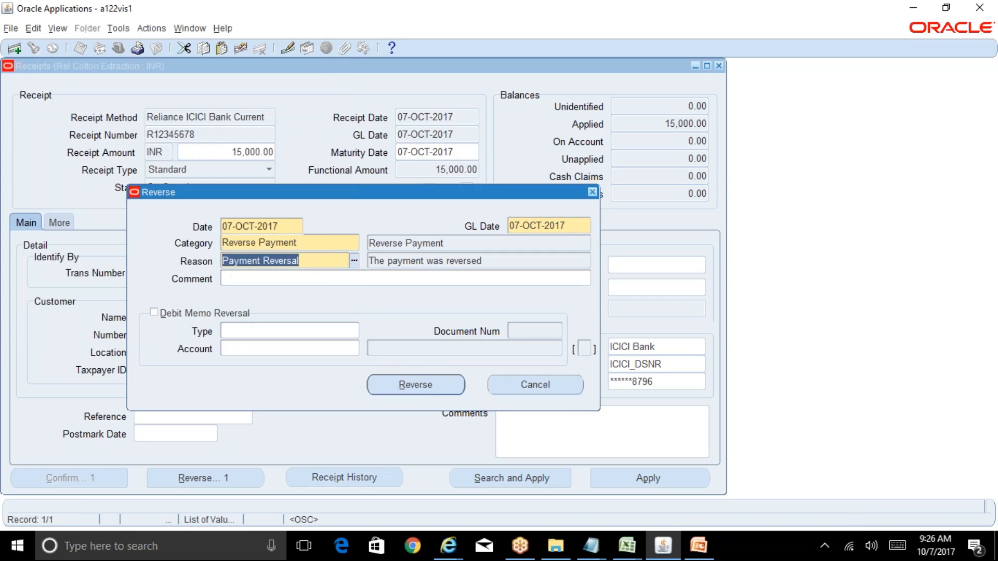
{"action": "left_click", "coordinate": [441, 388]}
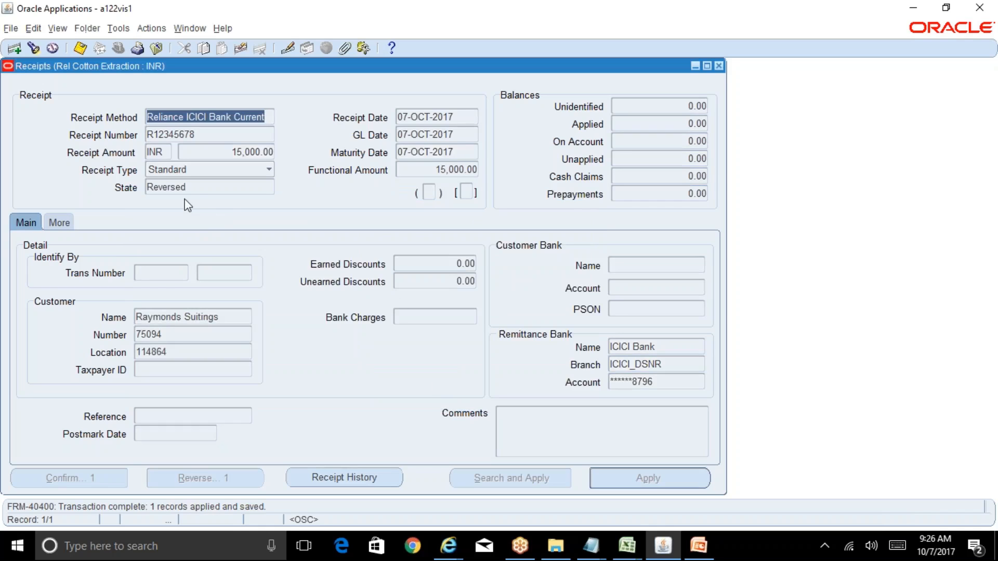
- Check the state and receipt number of the reversed receipt
{"action": "left_click", "coordinate": [197, 189]}
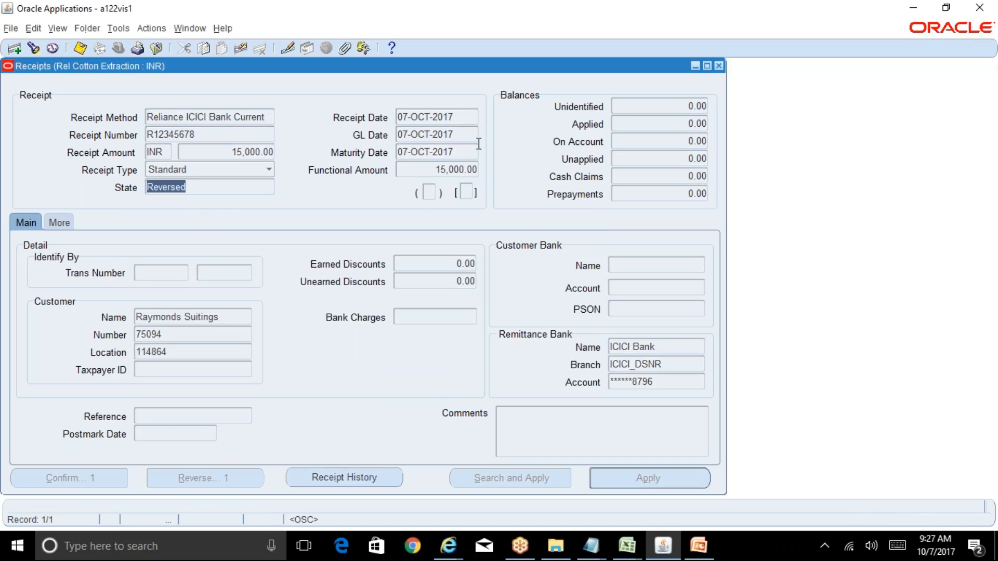
{"action": "left_click", "coordinate": [260, 133]}
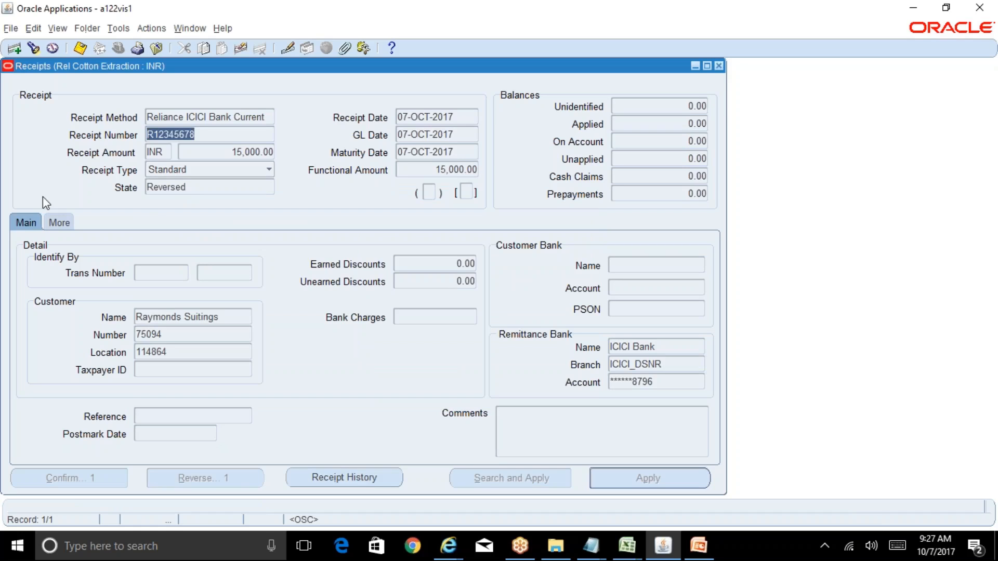
{"action": "left_click", "coordinate": [193, 189]}
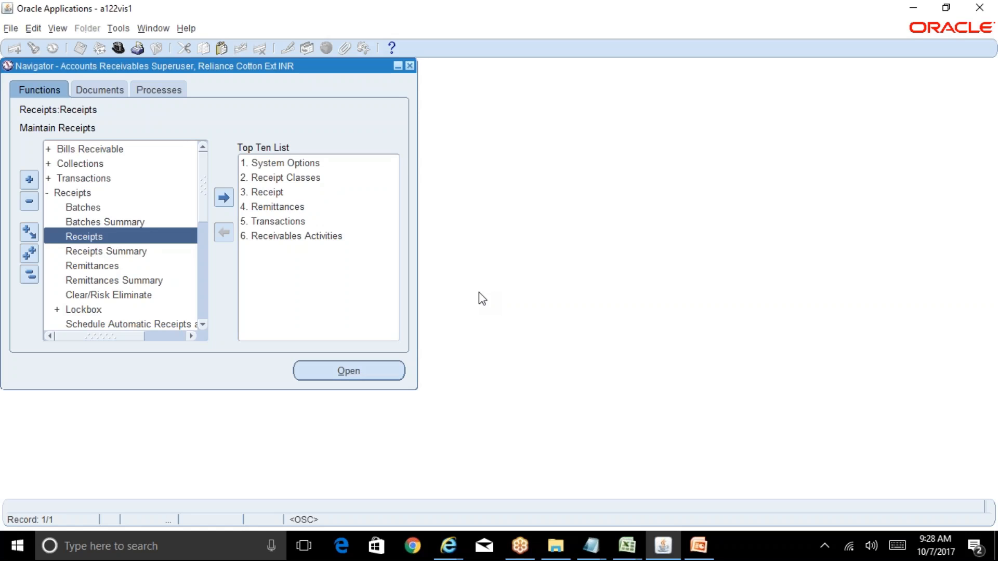
- Switch to the R12 Table of Contents workbook in Excel and bold "Recipt Reversal" in C20 of the Table of Contents sheet
{"action": "left_click", "coordinate": [627, 545]}
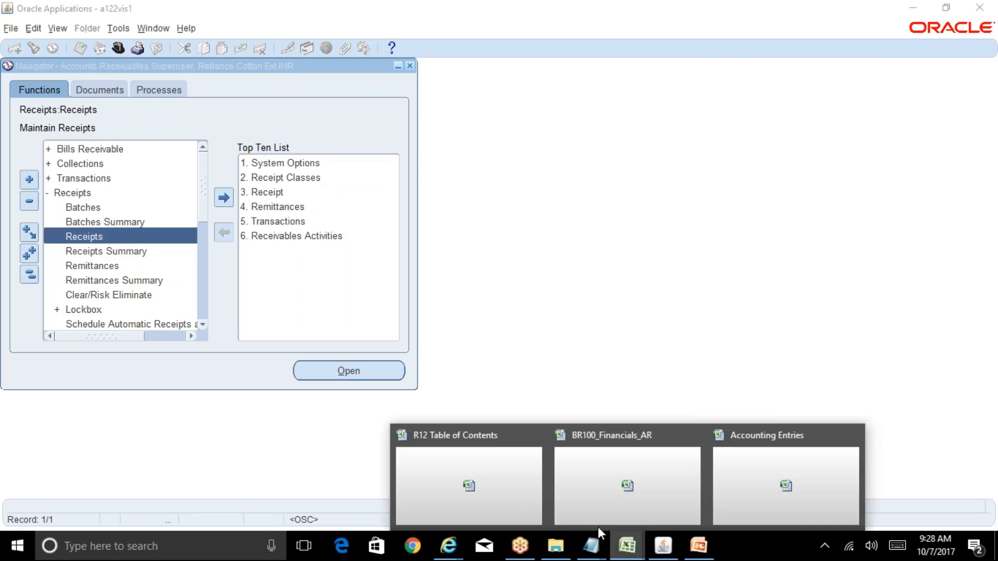
{"action": "left_click", "coordinate": [491, 499]}
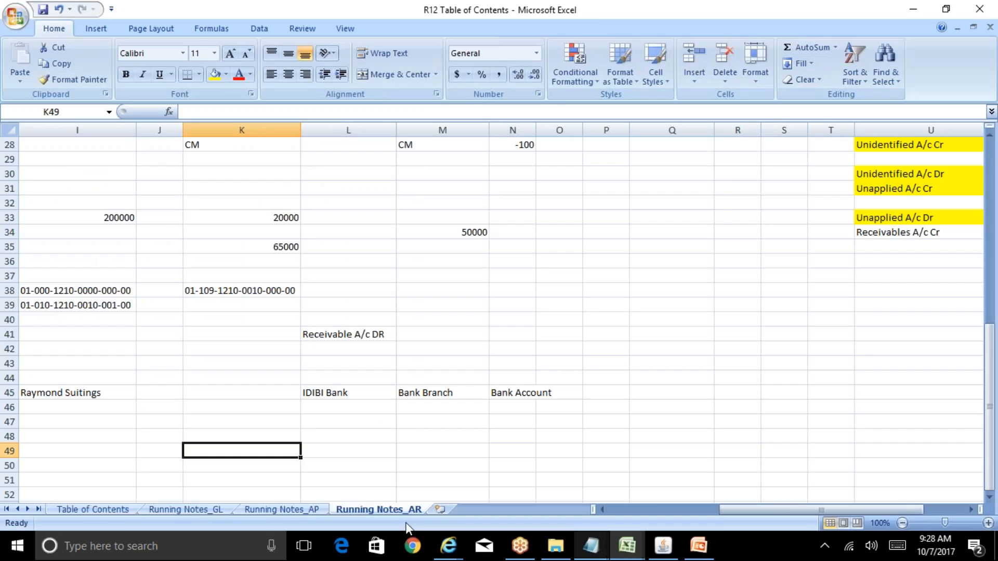
{"action": "left_click", "coordinate": [82, 511]}
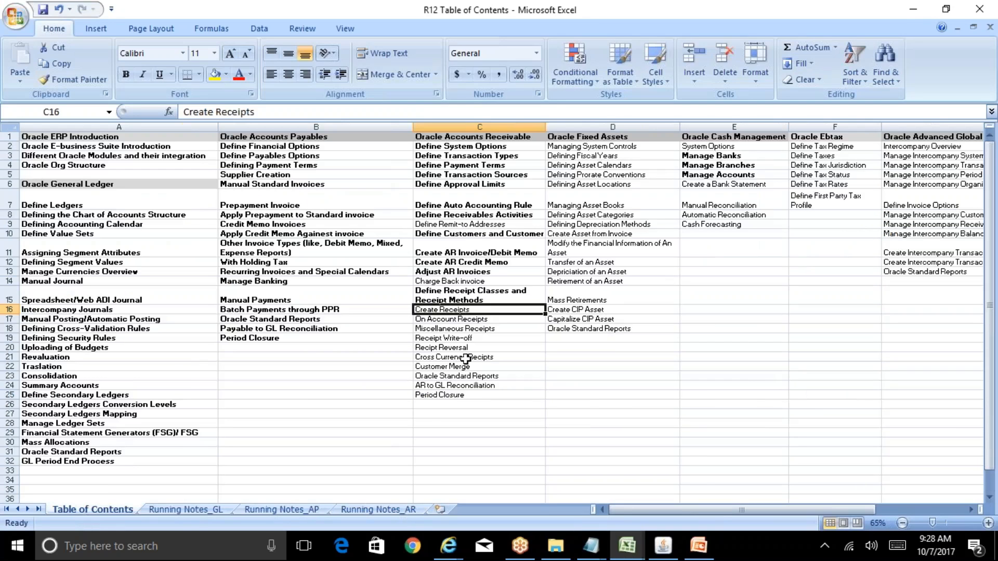
{"action": "left_click", "coordinate": [476, 346]}
{"action": "key", "text": "ctrl+b"}
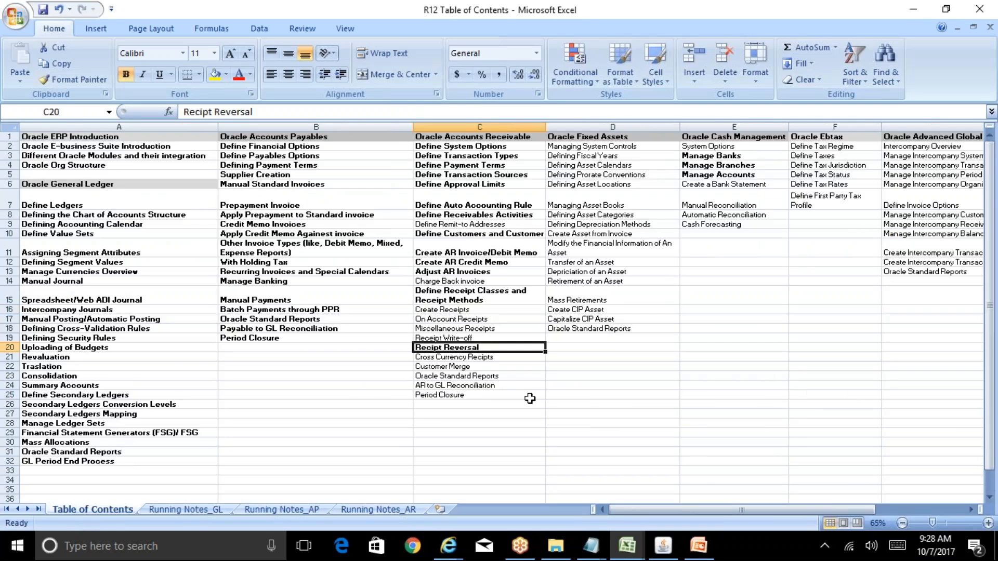
- Select the "Create Receipts" topic in cell C16
{"action": "key", "text": "Up"}
{"action": "key", "text": "Up"}
{"action": "key", "text": "Up"}
{"action": "key", "text": "Up"}
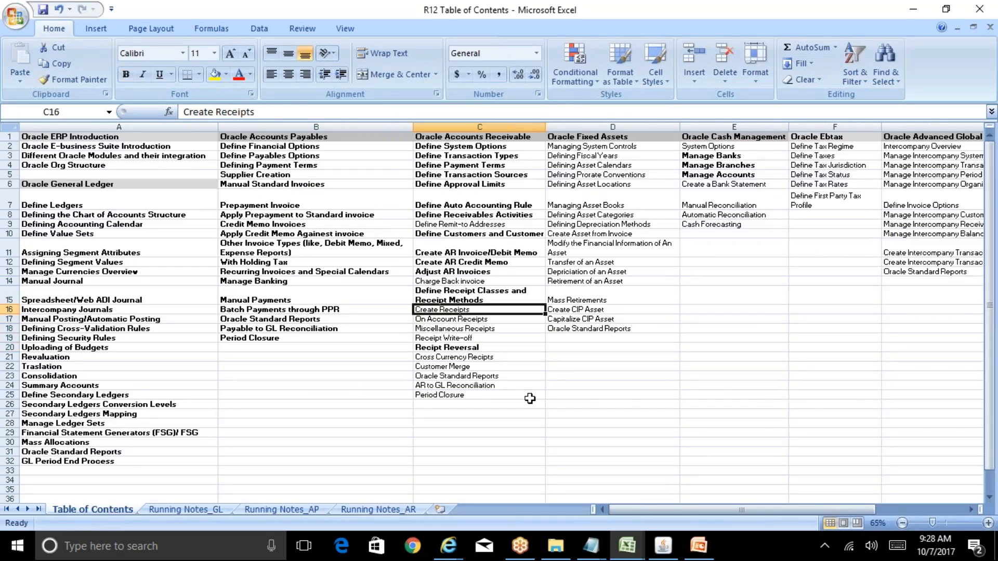